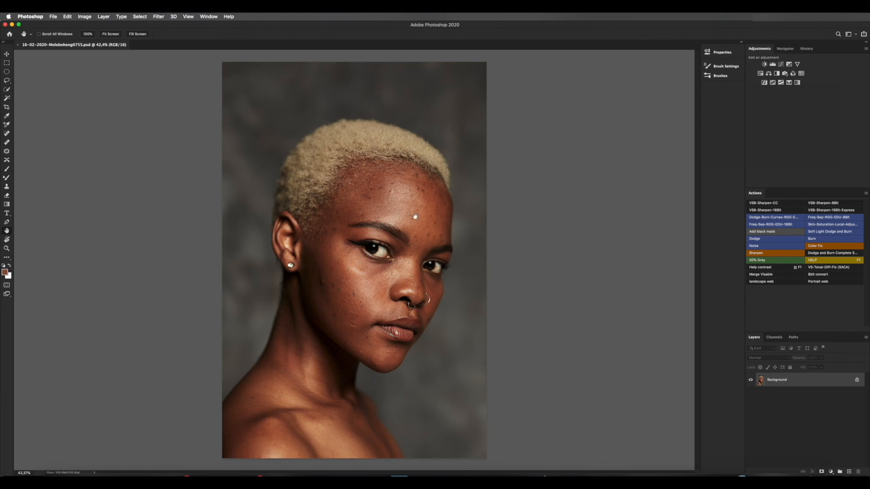
# Examine the portrait's skin on the forehead, cheeks and chin up close and at full view
pyautogui.press('super+minus')
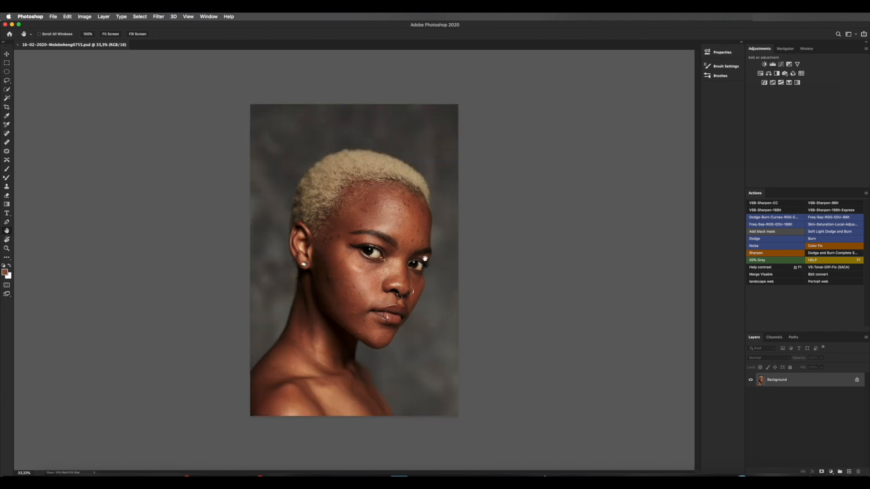
pyautogui.press('z')
pyautogui.moveTo(374, 259); pyautogui.dragTo(396, 259)
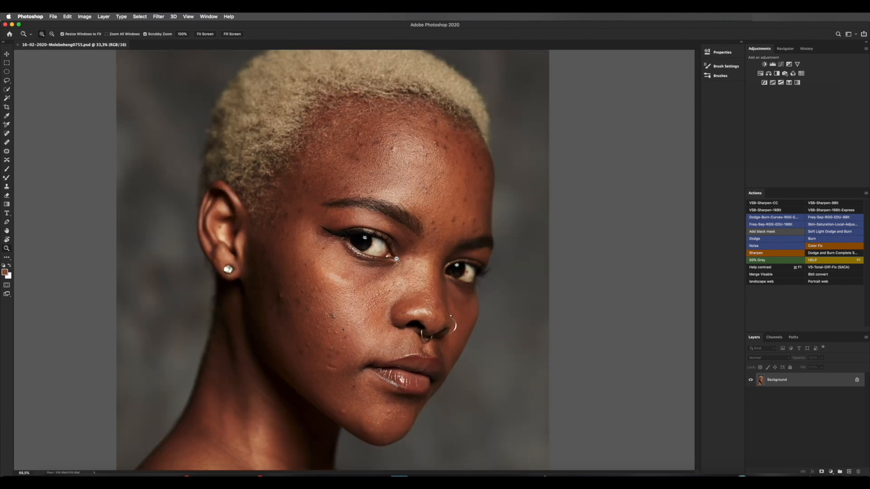
pyautogui.press('h')
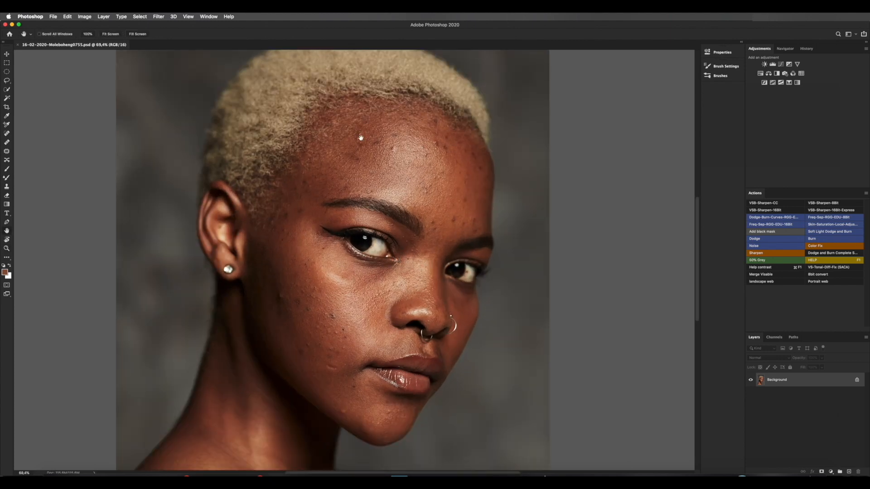
pyautogui.hscroll(1, 446, 163)
pyautogui.hscroll(4, 313, 242)
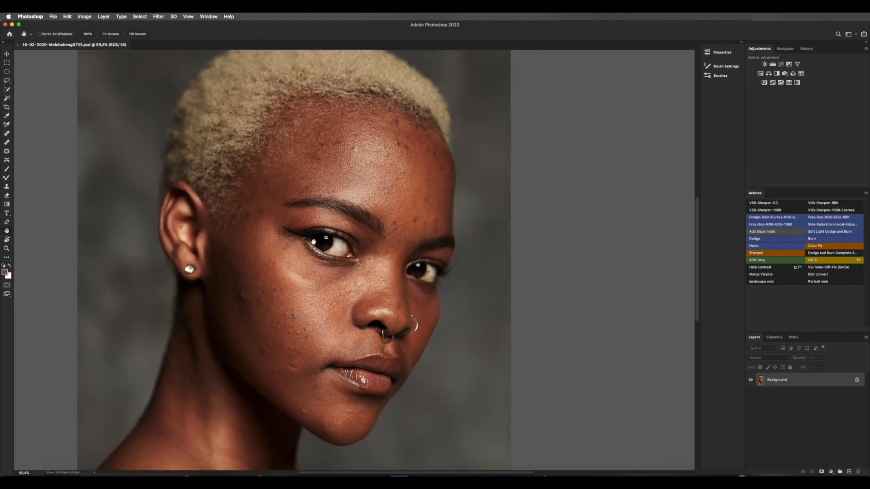
pyautogui.hscroll(-5, 314, 242)
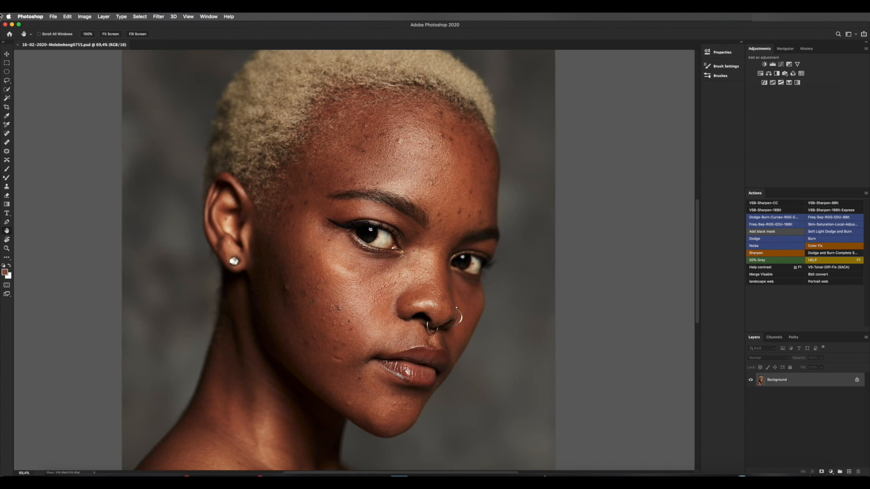
pyautogui.press('super+0')
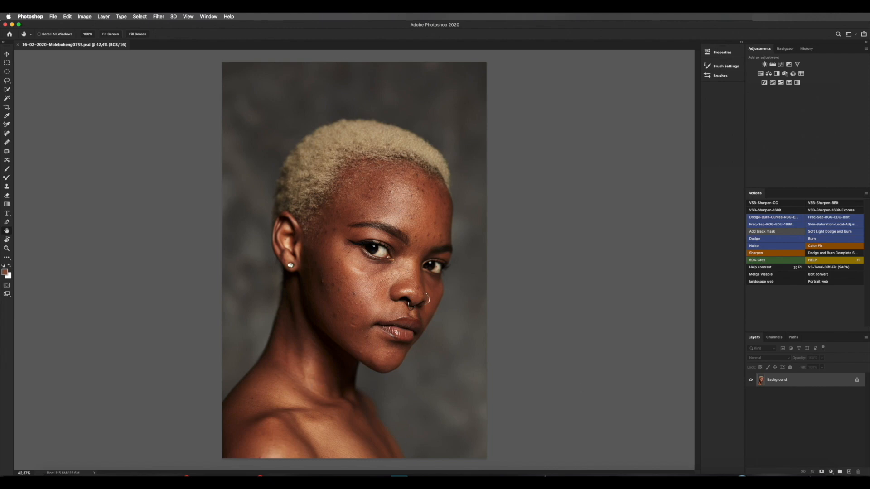
# Add a new empty layer above the Background and set the foreground color to bright turquoise #00ffd2
pyautogui.click(847, 472)
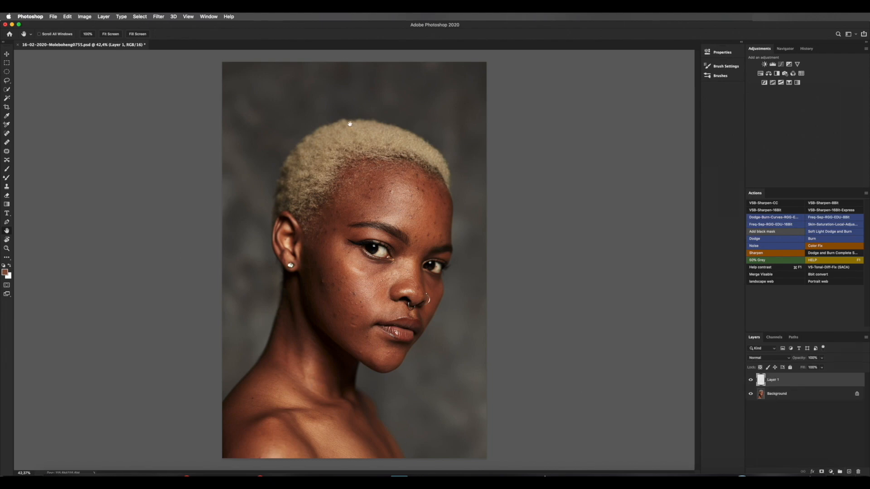
pyautogui.click(5, 273)
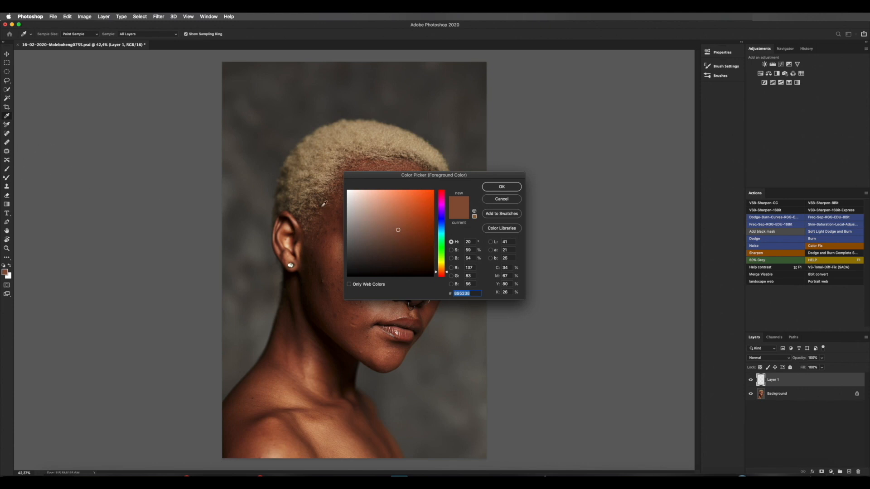
pyautogui.click(442, 230)
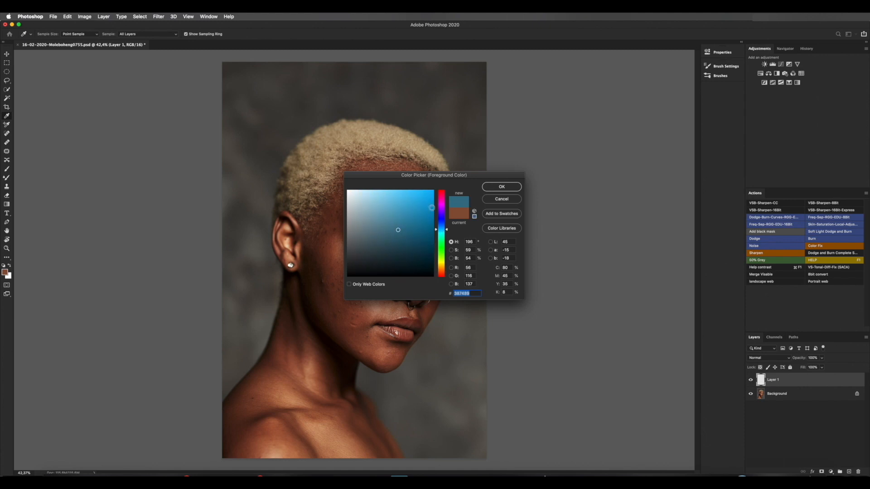
pyautogui.click(441, 237)
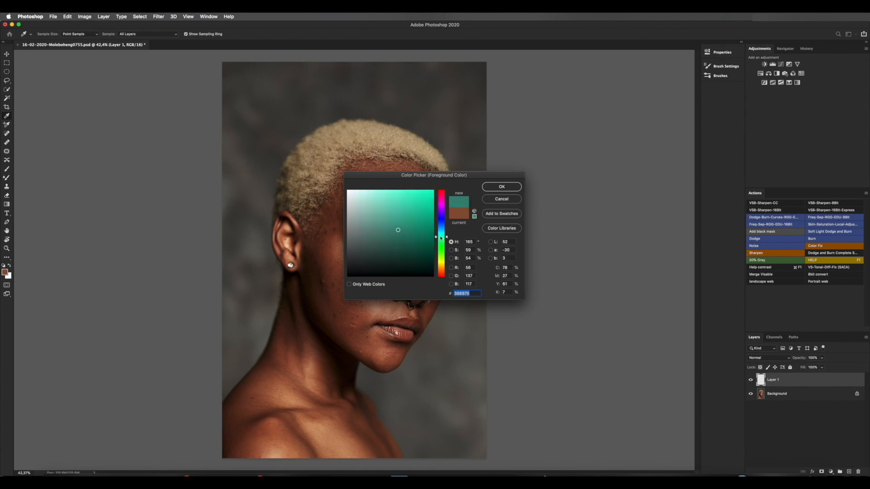
pyautogui.moveTo(432, 216); pyautogui.dragTo(445, 172)
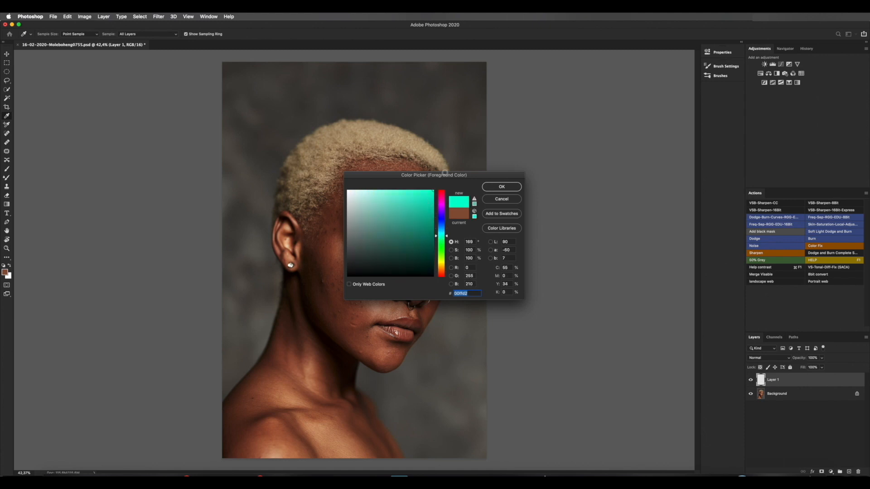
pyautogui.click(501, 187)
pyautogui.press('h')
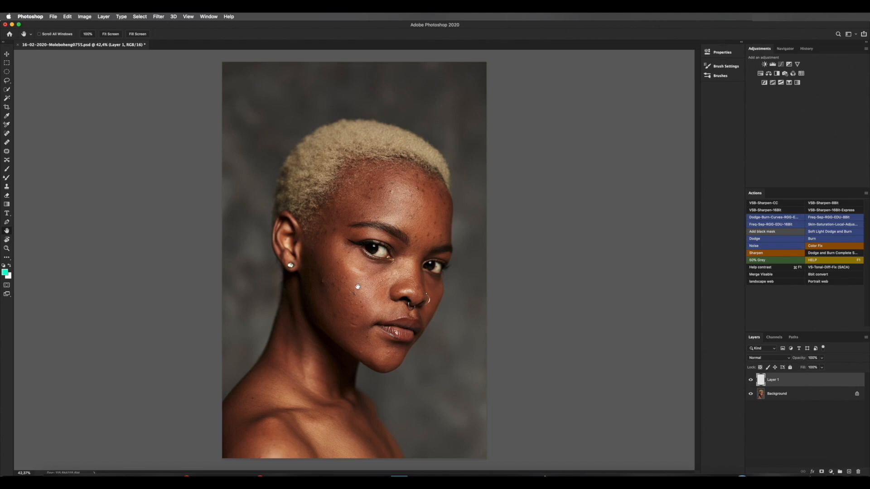
# Using a small brush, draw turquoise circles around three blemishes on the cheek between the ear and the nose
pyautogui.press('b')
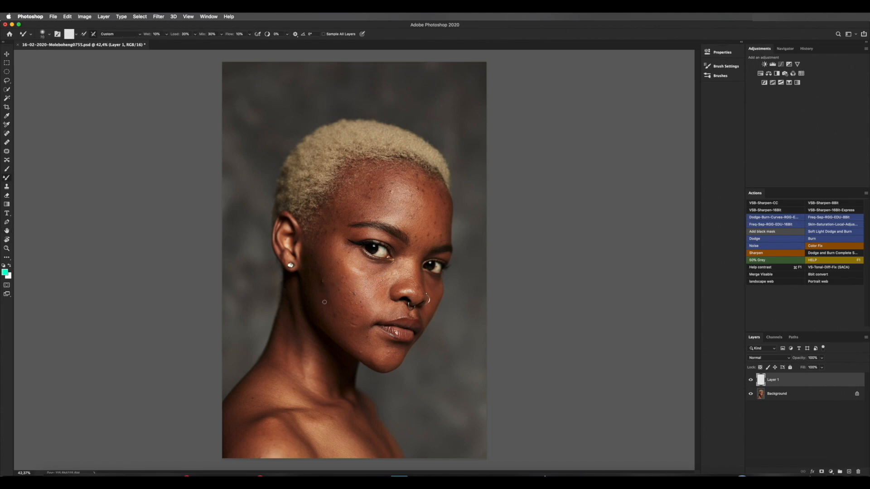
pyautogui.rightClick(370, 272)
pyautogui.click(404, 365)
pyautogui.press('Return')
pyautogui.press('z')
pyautogui.moveTo(285, 314)
pyautogui.mouseDown()
pyautogui.moveTo(334, 289)
pyautogui.moveTo(431, 279)
pyautogui.mouseUp()
pyautogui.press('b')
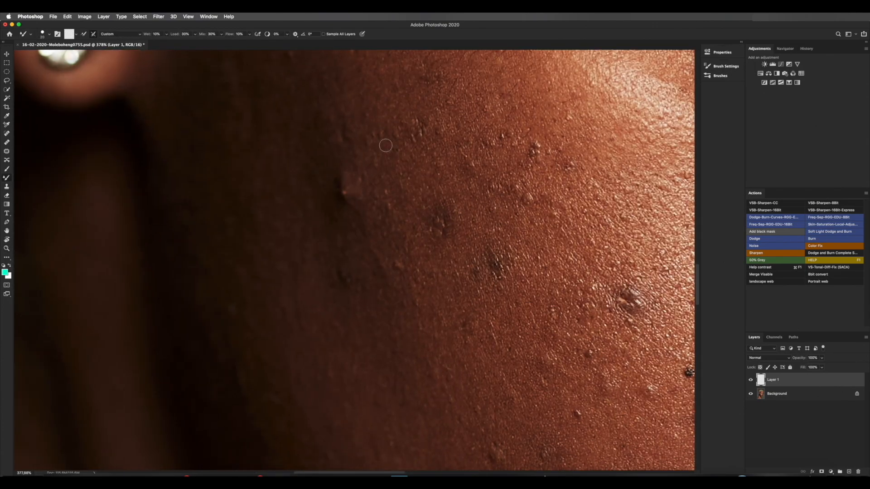
pyautogui.click(7, 169)
pyautogui.moveTo(312, 227); pyautogui.dragTo(291, 216)
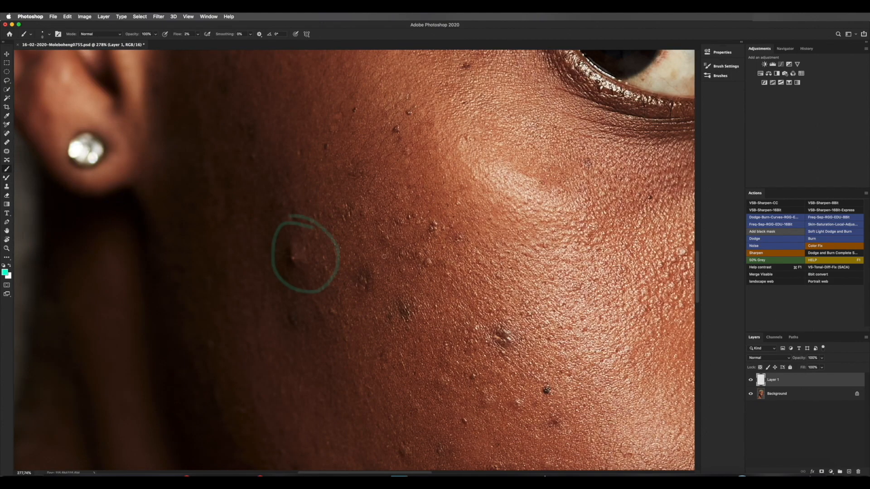
pyautogui.moveTo(384, 256); pyautogui.dragTo(412, 275)
pyautogui.moveTo(513, 317); pyautogui.dragTo(510, 377)
# Circle the blemishes on the chin, along the jaw and beside the corner of the mouth
pyautogui.press('z')
pyautogui.moveTo(454, 277)
pyautogui.mouseDown()
pyautogui.moveTo(363, 271)
pyautogui.moveTo(390, 278)
pyautogui.moveTo(487, 367)
pyautogui.moveTo(528, 353)
pyautogui.mouseUp()
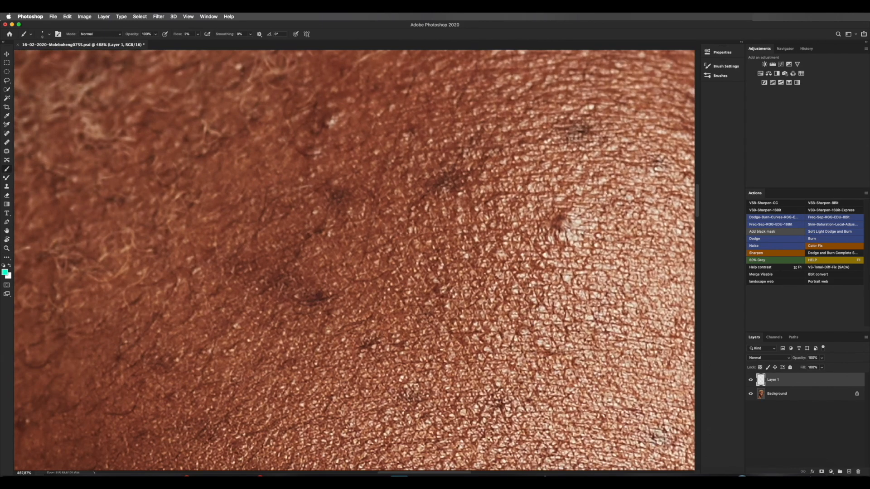
pyautogui.moveTo(593, 177); pyautogui.dragTo(587, 193)
pyautogui.press('z')
pyautogui.moveTo(453, 281)
pyautogui.mouseDown()
pyautogui.moveTo(391, 277)
pyautogui.moveTo(410, 288)
pyautogui.mouseUp()
pyautogui.moveTo(350, 321)
pyautogui.mouseDown()
pyautogui.moveTo(359, 346)
pyautogui.moveTo(381, 363)
pyautogui.moveTo(399, 362)
pyautogui.moveTo(331, 317)
pyautogui.moveTo(359, 308)
pyautogui.mouseUp()
pyautogui.press('b')
pyautogui.moveTo(466, 314); pyautogui.dragTo(464, 314)
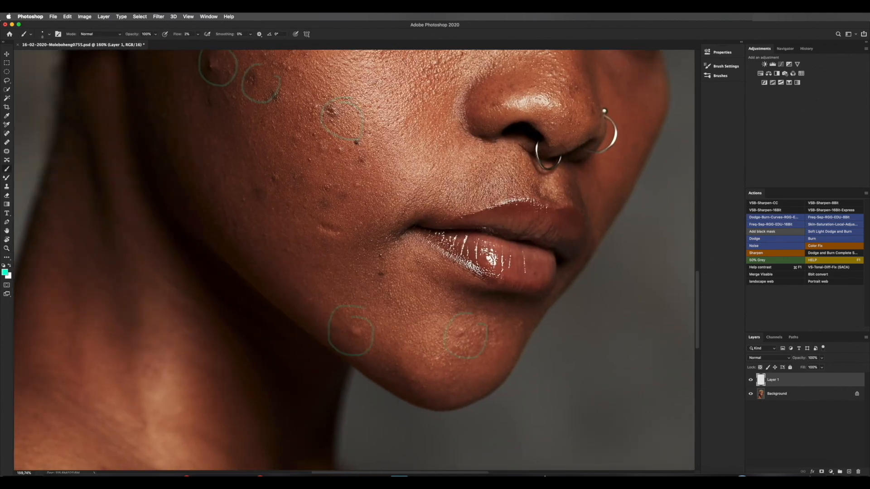
pyautogui.moveTo(371, 294); pyautogui.dragTo(400, 271)
pyautogui.moveTo(356, 257)
pyautogui.mouseDown()
pyautogui.moveTo(407, 240)
pyautogui.moveTo(383, 266)
pyautogui.mouseUp()
# Circle more blemishes across the lower cheek on the marking layer
pyautogui.press('z')
pyautogui.moveTo(401, 205); pyautogui.dragTo(384, 221)
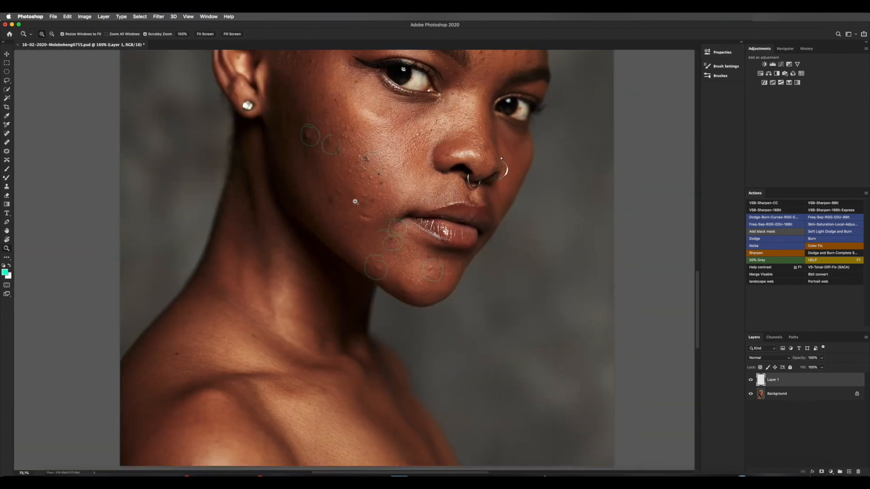
pyautogui.moveTo(348, 183)
pyautogui.mouseDown()
pyautogui.moveTo(364, 184)
pyautogui.moveTo(318, 223)
pyautogui.moveTo(321, 195)
pyautogui.mouseUp()
pyautogui.press('b')
pyautogui.moveTo(295, 224)
pyautogui.mouseDown()
pyautogui.moveTo(304, 236)
pyautogui.moveTo(299, 199)
pyautogui.mouseUp()
pyautogui.moveTo(375, 227); pyautogui.dragTo(428, 213)
pyautogui.moveTo(375, 159)
pyautogui.mouseDown()
pyautogui.moveTo(386, 202)
pyautogui.moveTo(334, 118)
pyautogui.moveTo(331, 95)
pyautogui.moveTo(288, 102)
pyautogui.mouseUp()
pyautogui.moveTo(380, 224); pyautogui.dragTo(442, 238)
pyautogui.moveTo(416, 205)
pyautogui.mouseDown()
pyautogui.moveTo(473, 253)
pyautogui.moveTo(422, 221)
pyautogui.mouseUp()
pyautogui.moveTo(413, 112)
pyautogui.mouseDown()
pyautogui.moveTo(377, 165)
pyautogui.moveTo(410, 124)
pyautogui.mouseUp()
pyautogui.moveTo(443, 254)
pyautogui.mouseDown()
pyautogui.moveTo(371, 271)
pyautogui.moveTo(398, 265)
pyautogui.mouseUp()
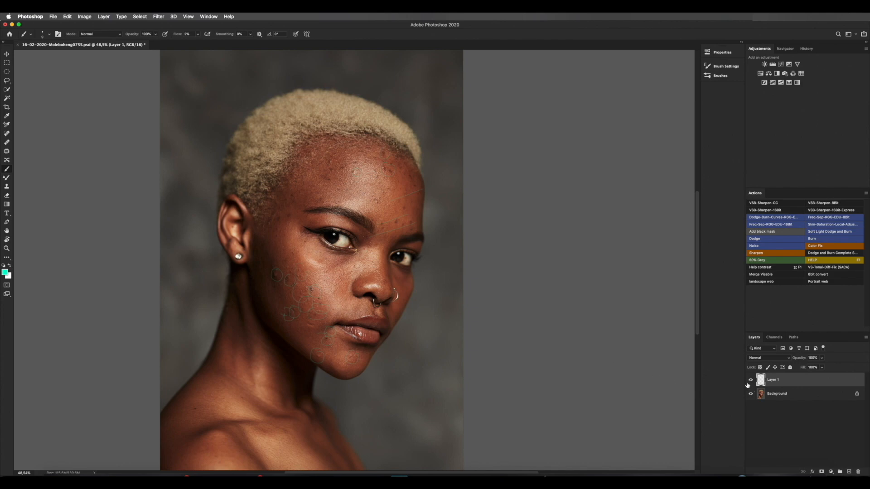
# Rename the marking layer to "guide" and hide it
pyautogui.doubleClick(776, 381)
pyautogui.write('guide')
pyautogui.press('Return')
pyautogui.click(750, 380)
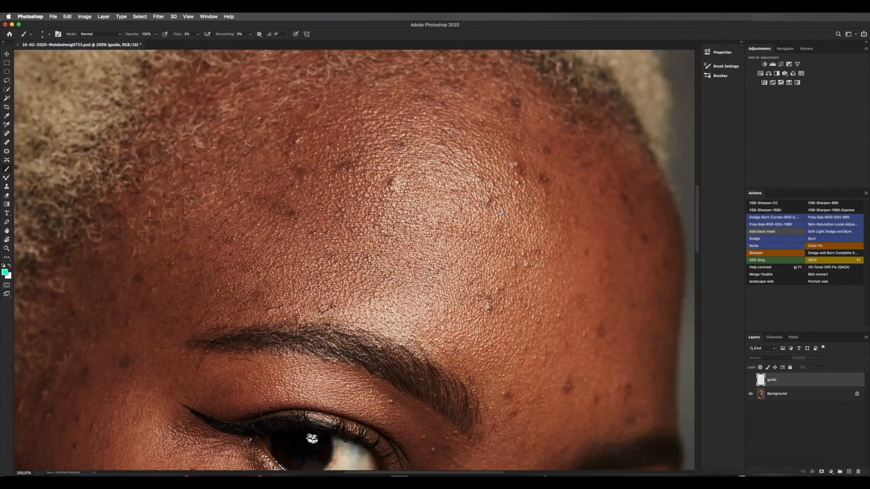
# Examine the forehead, eyebrow, eye and nose bridge areas closely for blemishes and flaws
pyautogui.press('z')
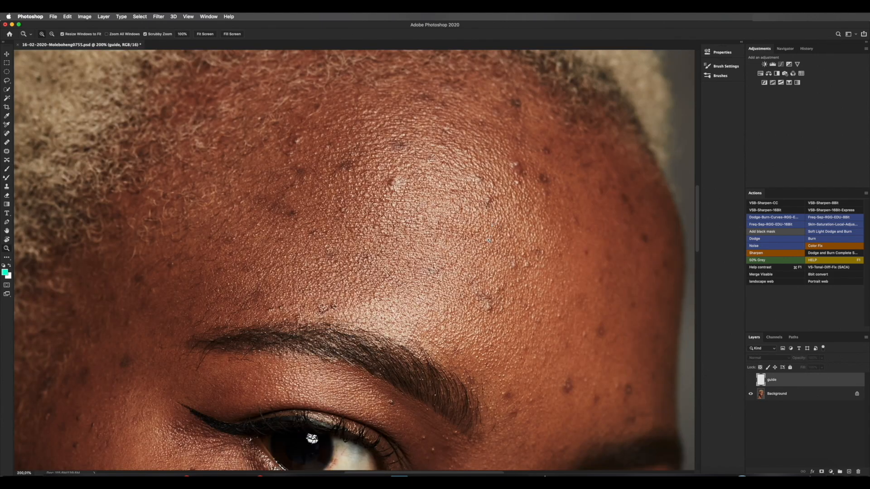
pyautogui.moveTo(495, 233); pyautogui.dragTo(444, 258)
pyautogui.moveTo(363, 322); pyautogui.dragTo(416, 319)
pyautogui.press('b')
pyautogui.press('z')
pyautogui.moveTo(378, 193)
pyautogui.mouseDown()
pyautogui.moveTo(411, 243)
pyautogui.moveTo(370, 268)
pyautogui.mouseUp()
pyautogui.moveTo(251, 412); pyautogui.dragTo(290, 281)
pyautogui.press('b')
pyautogui.press('z')
pyautogui.moveTo(355, 241); pyautogui.dragTo(315, 271)
pyautogui.moveTo(371, 244); pyautogui.dragTo(468, 315)
pyautogui.moveTo(401, 271); pyautogui.dragTo(452, 294)
pyautogui.click(452, 295)
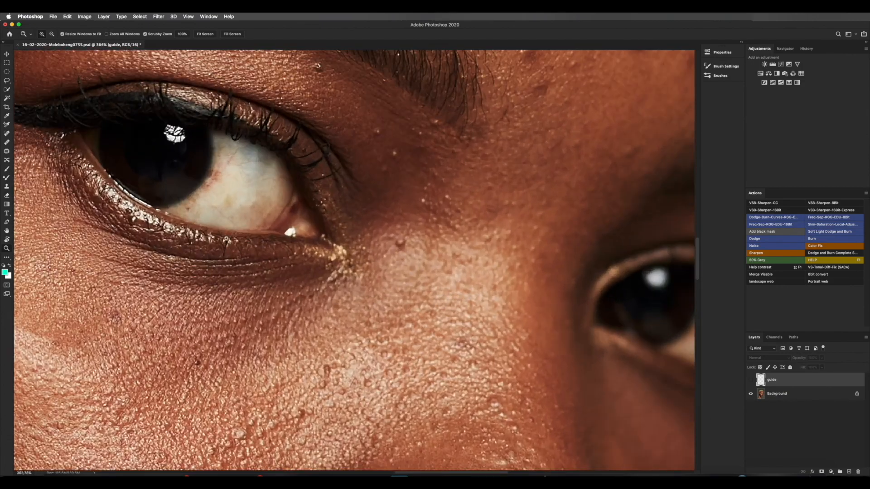
pyautogui.click(236, 180)
pyautogui.press('b')
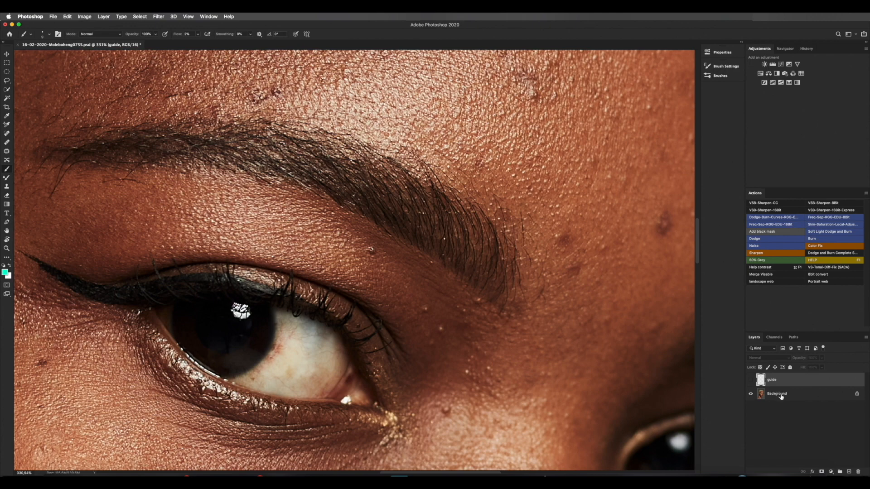
# Duplicate the Background layer and name the copy "clean up/healing"
pyautogui.click(780, 395)
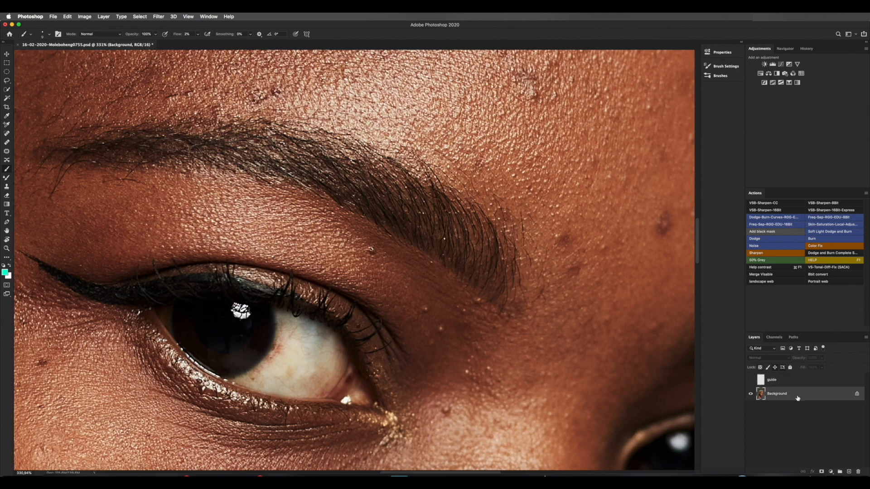
pyautogui.press('super+j')
pyautogui.doubleClick(781, 394)
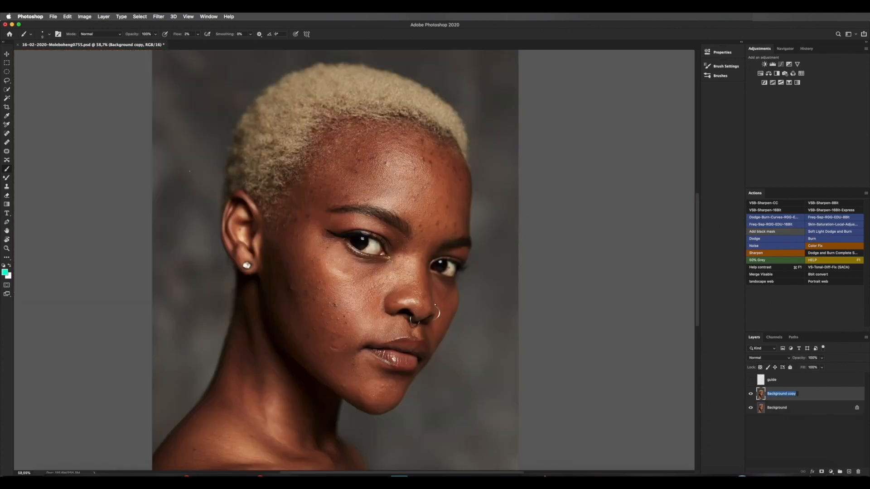
pyautogui.write('cle')
pyautogui.press('Return')
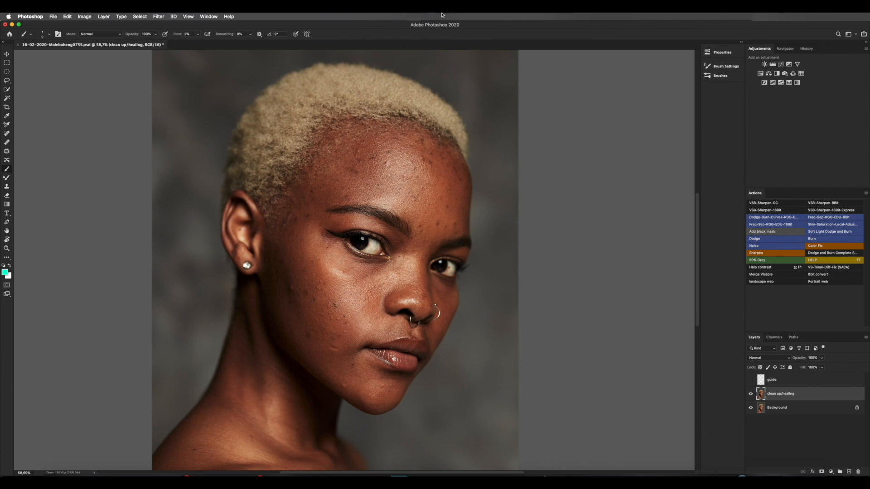
# Heal the dark spot at the edge of the forehead highlight with the Healing Brush and compare it with the original layer
pyautogui.click(10, 143)
pyautogui.press('z')
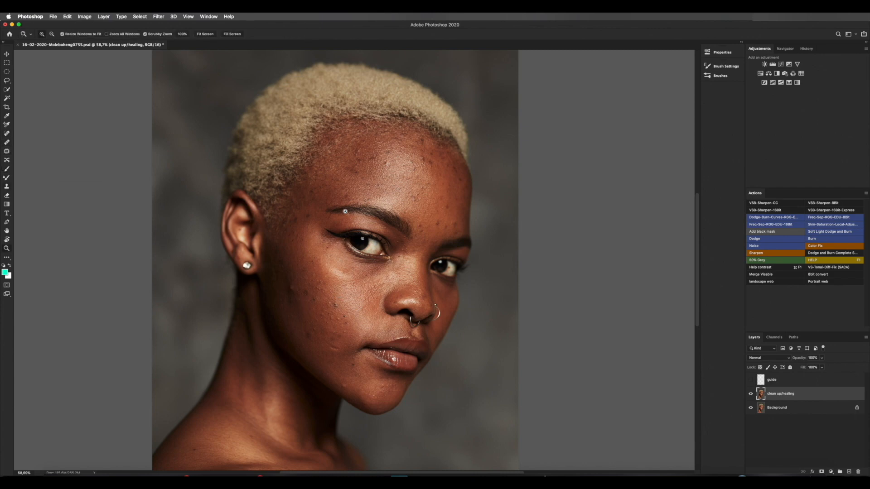
pyautogui.moveTo(415, 163); pyautogui.dragTo(397, 137)
pyautogui.press('j')
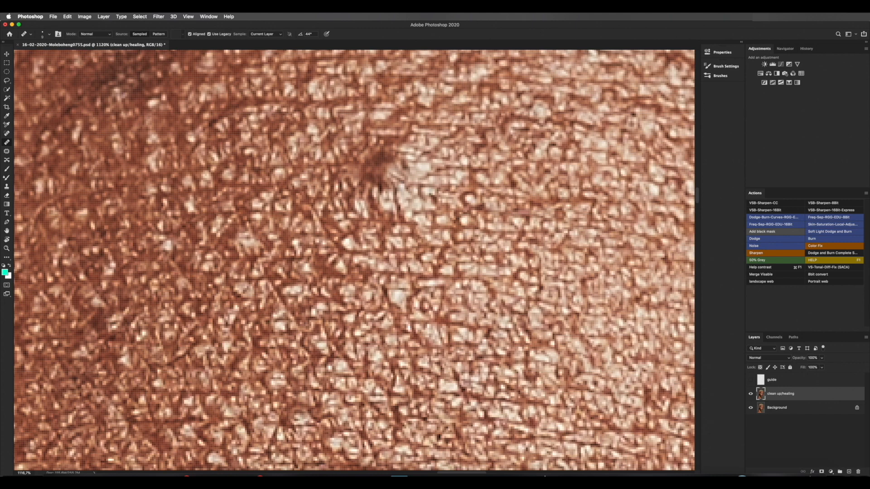
pyautogui.moveTo(342, 144)
pyautogui.mouseDown()
pyautogui.moveTo(362, 151)
pyautogui.moveTo(344, 167)
pyautogui.moveTo(385, 190)
pyautogui.mouseUp()
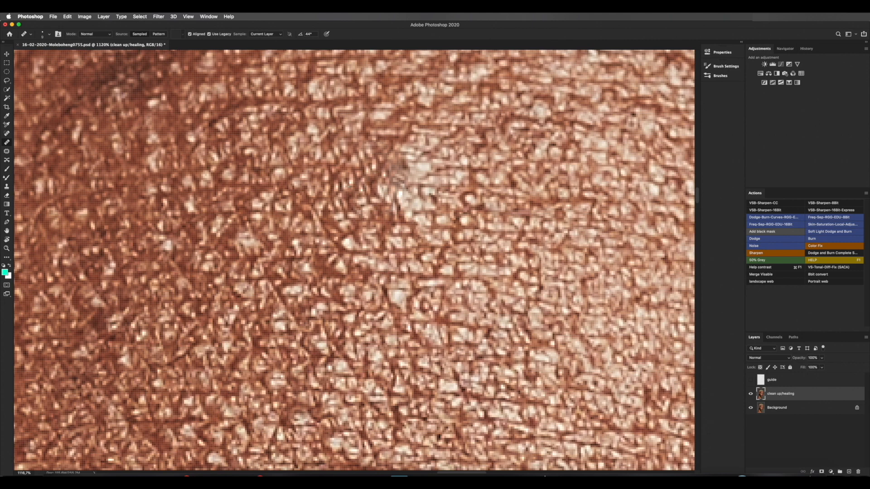
pyautogui.press('z')
pyautogui.moveTo(422, 185); pyautogui.dragTo(344, 186)
pyautogui.moveTo(399, 209); pyautogui.dragTo(471, 209)
pyautogui.press('j')
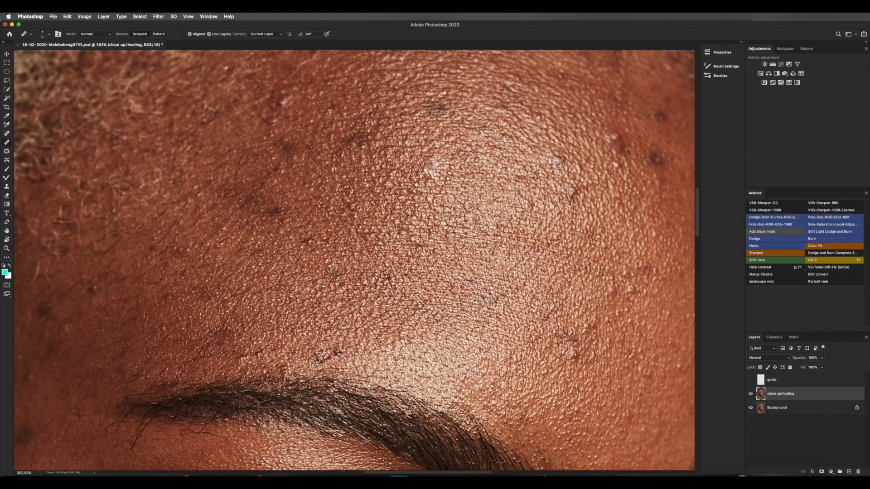
pyautogui.click(750, 394)
pyautogui.click(749, 395)
# Heal the raised blemish on the forehead above the inner eyebrow using clean skin sampled beside it
pyautogui.press('z')
pyautogui.moveTo(567, 364); pyautogui.dragTo(600, 365)
pyautogui.press('j')
pyautogui.keyDown('alt'); pyautogui.click(483, 337); pyautogui.keyUp('alt')
pyautogui.moveTo(556, 330)
pyautogui.mouseDown()
pyautogui.moveTo(530, 329)
pyautogui.moveTo(532, 346)
pyautogui.moveTo(572, 350)
pyautogui.mouseUp()
pyautogui.moveTo(553, 303); pyautogui.dragTo(519, 285)
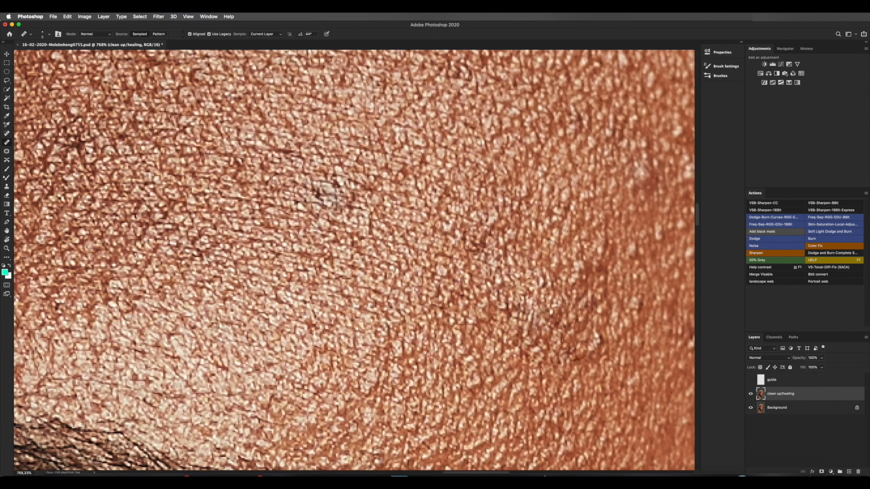
pyautogui.moveTo(558, 292); pyautogui.dragTo(569, 309)
# Enlarge the healing brush and heal the spots on the temple beside the eye
pyautogui.press('z')
pyautogui.moveTo(578, 254); pyautogui.dragTo(477, 272)
pyautogui.moveTo(468, 204); pyautogui.dragTo(485, 205)
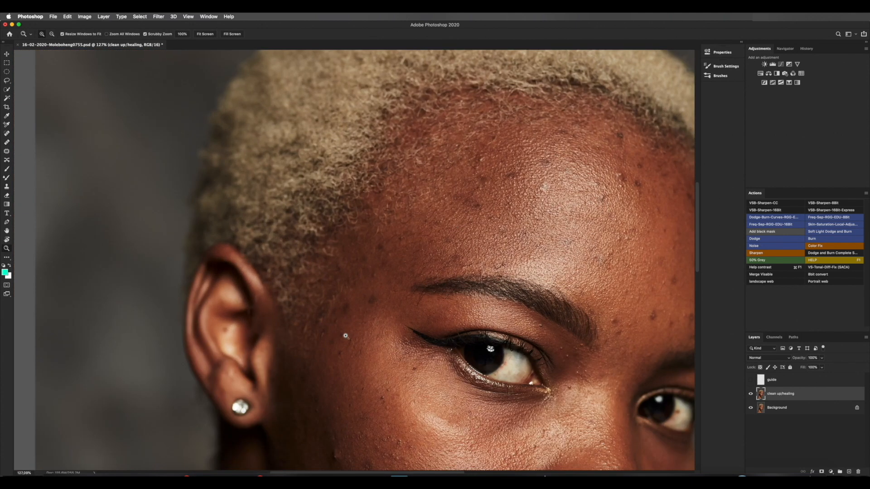
pyautogui.moveTo(350, 332); pyautogui.dragTo(374, 314)
pyautogui.press('j')
pyautogui.moveTo(257, 276)
pyautogui.mouseDown()
pyautogui.moveTo(240, 287)
pyautogui.moveTo(245, 300)
pyautogui.mouseUp()
pyautogui.press(']')
pyautogui.press(']')
pyautogui.press(']')
pyautogui.moveTo(298, 306); pyautogui.dragTo(310, 291)
# Heal three more blemishes on the side of the face, sampling clean skin near each one
pyautogui.keyDown('alt'); pyautogui.click(239, 384); pyautogui.keyUp('alt')
pyautogui.moveTo(252, 358)
pyautogui.mouseDown()
pyautogui.moveTo(242, 362)
pyautogui.moveTo(251, 332)
pyautogui.moveTo(260, 352)
pyautogui.mouseUp()
pyautogui.keyDown('alt'); pyautogui.click(278, 392); pyautogui.keyUp('alt')
pyautogui.moveTo(319, 356); pyautogui.dragTo(331, 357)
pyautogui.keyDown('alt'); pyautogui.click(402, 218); pyautogui.keyUp('alt')
pyautogui.moveTo(421, 220)
pyautogui.mouseDown()
pyautogui.moveTo(410, 243)
pyautogui.moveTo(450, 224)
pyautogui.moveTo(435, 241)
pyautogui.moveTo(449, 227)
pyautogui.mouseUp()
pyautogui.keyDown('alt'); pyautogui.click(297, 417); pyautogui.keyUp('alt')
pyautogui.moveTo(312, 416); pyautogui.dragTo(321, 420)
pyautogui.press('super+z')
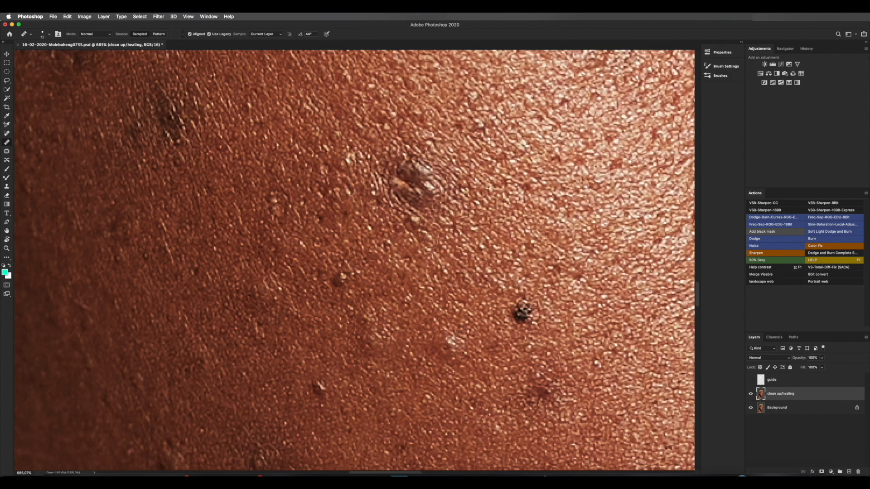
# Heal the large raised bump on the cheek and the bump along the jawline with newly sampled skin
pyautogui.keyDown('alt'); pyautogui.click(434, 240); pyautogui.keyUp('alt')
pyautogui.moveTo(407, 201)
pyautogui.mouseDown()
pyautogui.moveTo(408, 218)
pyautogui.moveTo(388, 181)
pyautogui.moveTo(401, 169)
pyautogui.moveTo(437, 192)
pyautogui.mouseUp()
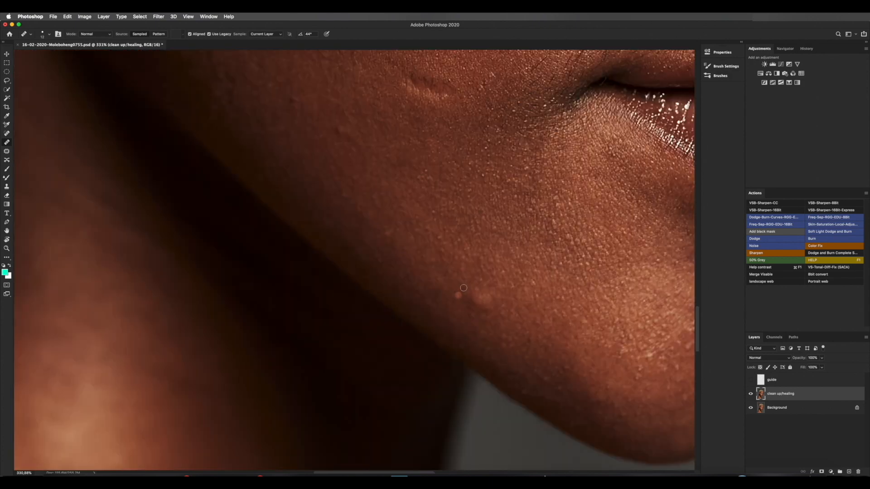
pyautogui.press('z')
pyautogui.click(498, 288)
pyautogui.moveTo(487, 288)
pyautogui.mouseDown()
pyautogui.moveTo(528, 283)
pyautogui.moveTo(459, 298)
pyautogui.moveTo(478, 314)
pyautogui.moveTo(492, 303)
pyautogui.moveTo(498, 317)
pyautogui.mouseUp()
pyautogui.keyDown('alt'); pyautogui.click(428, 292); pyautogui.keyUp('alt')
pyautogui.moveTo(491, 312); pyautogui.dragTo(487, 312)
# Heal the next facial blemish, undoing poor patches and resampling clean skin from a better spot
pyautogui.moveTo(454, 322); pyautogui.dragTo(254, 320)
pyautogui.moveTo(515, 275); pyautogui.dragTo(670, 275)
pyautogui.keyDown('alt'); pyautogui.click(431, 266); pyautogui.keyUp('alt')
pyautogui.moveTo(472, 258)
pyautogui.mouseDown()
pyautogui.moveTo(472, 272)
pyautogui.moveTo(484, 257)
pyautogui.mouseUp()
pyautogui.press('super+z')
pyautogui.keyDown('alt'); pyautogui.click(479, 274); pyautogui.keyUp('alt')
pyautogui.press('super+z')
pyautogui.keyDown('alt'); pyautogui.click(387, 263); pyautogui.keyUp('alt')
pyautogui.moveTo(421, 275); pyautogui.dragTo(440, 258)
# Heal three further facial blemishes using adjacent clean skin as the source, and check the whole portrait
pyautogui.moveTo(516, 279)
pyautogui.mouseDown()
pyautogui.moveTo(390, 344)
pyautogui.moveTo(431, 322)
pyautogui.moveTo(561, 337)
pyautogui.moveTo(396, 348)
pyautogui.moveTo(247, 336)
pyautogui.mouseUp()
pyautogui.moveTo(376, 232); pyautogui.dragTo(544, 236)
pyautogui.keyDown('alt'); pyautogui.click(187, 266); pyautogui.keyUp('alt')
pyautogui.moveTo(229, 255)
pyautogui.mouseDown()
pyautogui.moveTo(236, 253)
pyautogui.moveTo(226, 283)
pyautogui.moveTo(209, 274)
pyautogui.mouseUp()
pyautogui.keyDown('alt'); pyautogui.click(268, 337); pyautogui.keyUp('alt')
pyautogui.moveTo(249, 294)
pyautogui.mouseDown()
pyautogui.moveTo(255, 317)
pyautogui.moveTo(274, 327)
pyautogui.moveTo(260, 298)
pyautogui.moveTo(246, 299)
pyautogui.mouseUp()
pyautogui.keyDown('alt'); pyautogui.click(286, 274); pyautogui.keyUp('alt')
pyautogui.keyDown('alt'); pyautogui.click(303, 276); pyautogui.keyUp('alt')
pyautogui.moveTo(253, 277)
pyautogui.mouseDown()
pyautogui.moveTo(246, 260)
pyautogui.moveTo(294, 266)
pyautogui.moveTo(273, 273)
pyautogui.mouseUp()
pyautogui.moveTo(385, 317); pyautogui.dragTo(254, 320)
pyautogui.moveTo(360, 298)
pyautogui.mouseDown()
pyautogui.moveTo(489, 300)
pyautogui.moveTo(353, 299)
pyautogui.mouseUp()
pyautogui.moveTo(379, 254); pyautogui.dragTo(426, 254)
pyautogui.moveTo(507, 362); pyautogui.dragTo(416, 371)
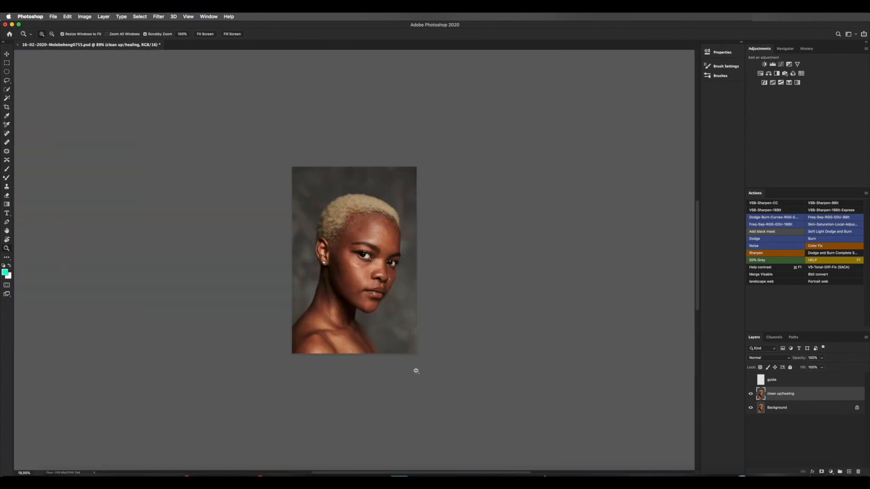
# Look over the portrait up close and heal the remaining small skin blemishes using clean skin sampled nearby
pyautogui.moveTo(329, 324); pyautogui.dragTo(370, 325)
pyautogui.moveTo(333, 252)
pyautogui.mouseDown()
pyautogui.moveTo(399, 258)
pyautogui.moveTo(371, 271)
pyautogui.mouseUp()
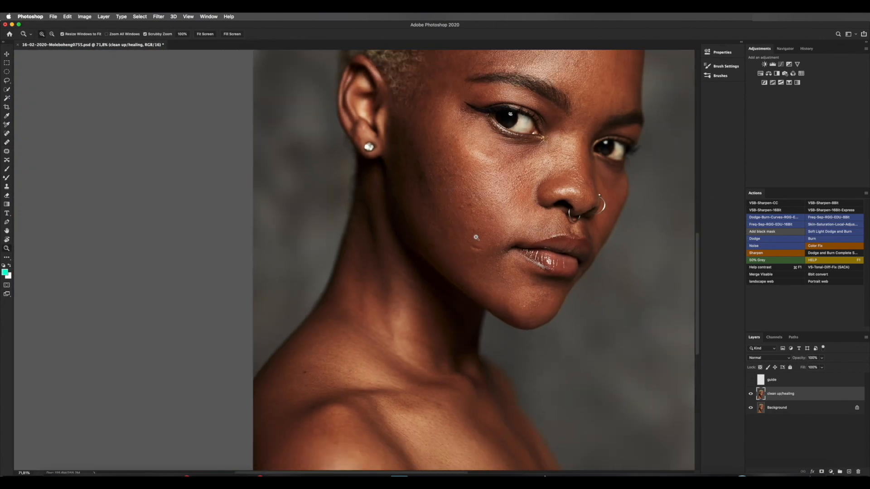
pyautogui.moveTo(473, 236); pyautogui.dragTo(550, 238)
pyautogui.press('z')
pyautogui.moveTo(343, 201); pyautogui.dragTo(254, 199)
pyautogui.moveTo(372, 204); pyautogui.dragTo(419, 204)
pyautogui.moveTo(317, 199); pyautogui.dragTo(396, 201)
pyautogui.keyDown('alt'); pyautogui.click(328, 268); pyautogui.keyUp('alt')
pyautogui.moveTo(357, 255)
pyautogui.mouseDown()
pyautogui.moveTo(359, 262)
pyautogui.moveTo(382, 262)
pyautogui.mouseUp()
pyautogui.moveTo(475, 260); pyautogui.dragTo(480, 269)
pyautogui.press('z')
pyautogui.moveTo(542, 355)
pyautogui.mouseDown()
pyautogui.moveTo(556, 355)
pyautogui.moveTo(526, 353)
pyautogui.moveTo(484, 328)
pyautogui.mouseUp()
pyautogui.keyDown('alt'); pyautogui.click(509, 344); pyautogui.keyUp('alt')
pyautogui.press('z')
pyautogui.moveTo(400, 291); pyautogui.dragTo(413, 307)
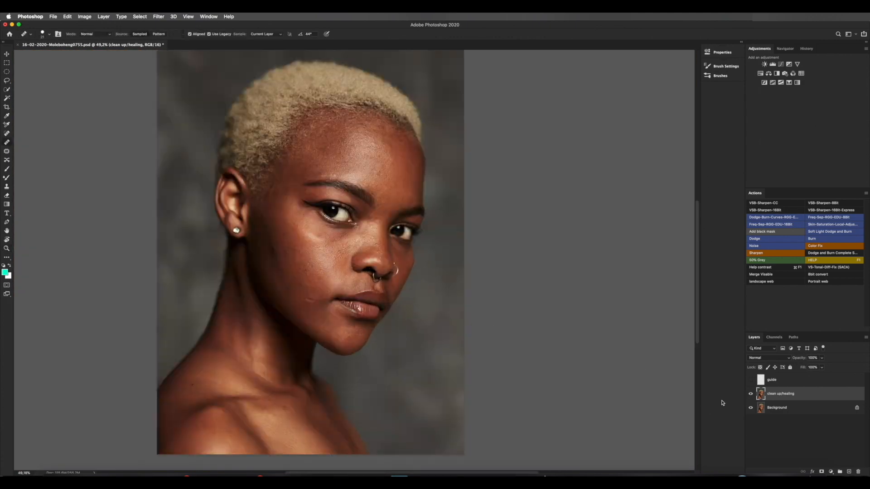
# Compare the portrait with the clean up/healing layer hidden and shown, and save the document
pyautogui.click(750, 396)
pyautogui.click(749, 396)
pyautogui.click(750, 395)
pyautogui.click(750, 395)
pyautogui.press('super+s')
# Examine the healed skin on the face up close and in the full portrait
pyautogui.press('z')
pyautogui.moveTo(306, 192); pyautogui.dragTo(262, 231)
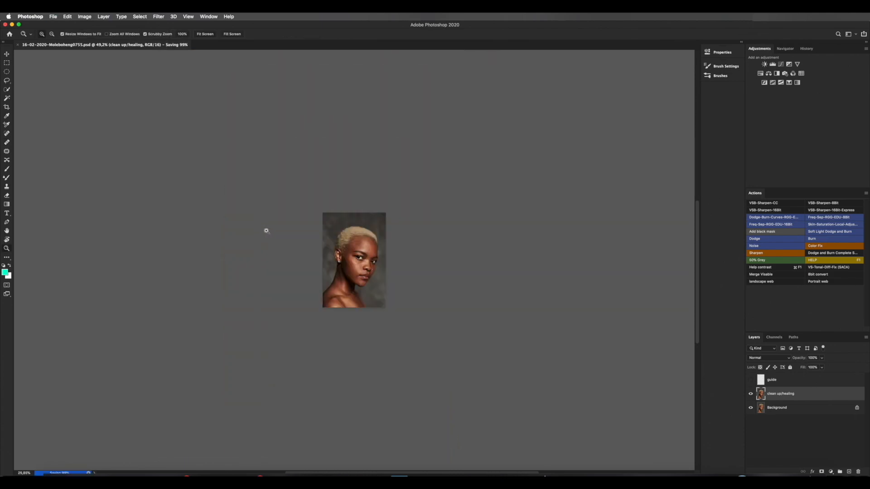
pyautogui.moveTo(375, 255); pyautogui.dragTo(420, 257)
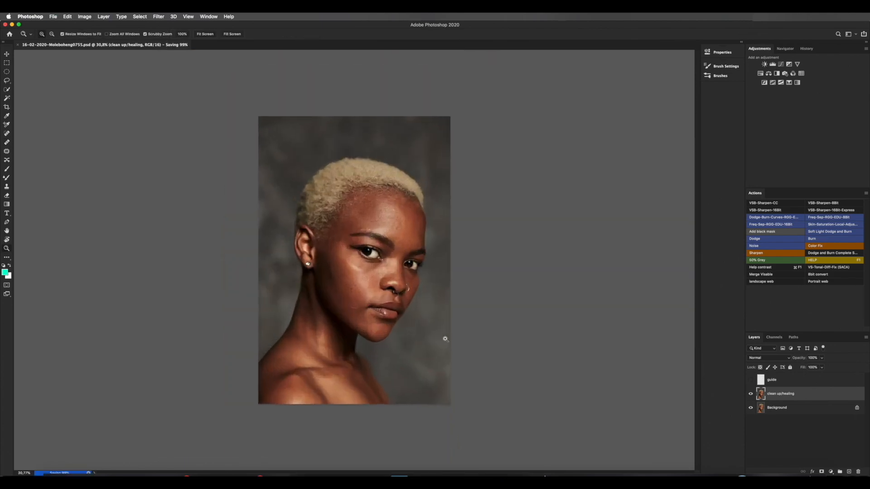
pyautogui.moveTo(354, 293); pyautogui.dragTo(342, 274)
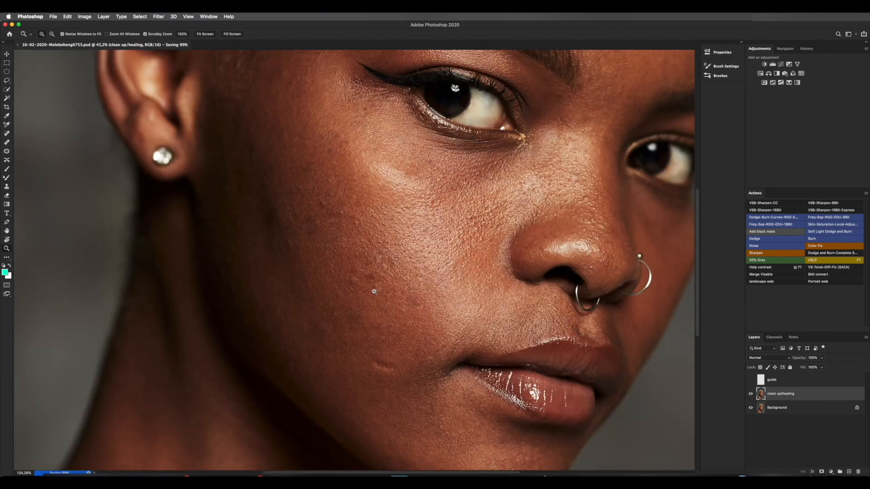
pyautogui.moveTo(408, 218)
pyautogui.mouseDown()
pyautogui.moveTo(372, 223)
pyautogui.moveTo(414, 229)
pyautogui.mouseUp()
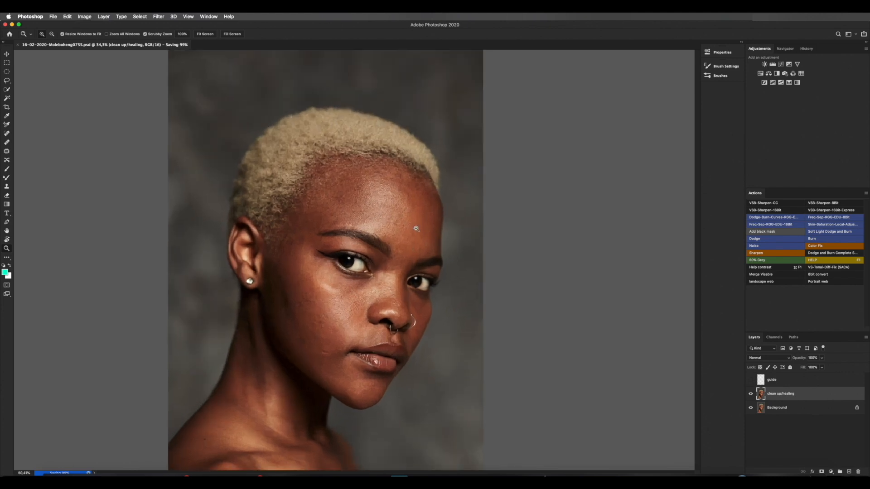
pyautogui.moveTo(417, 261); pyautogui.dragTo(401, 280)
pyautogui.press('j')
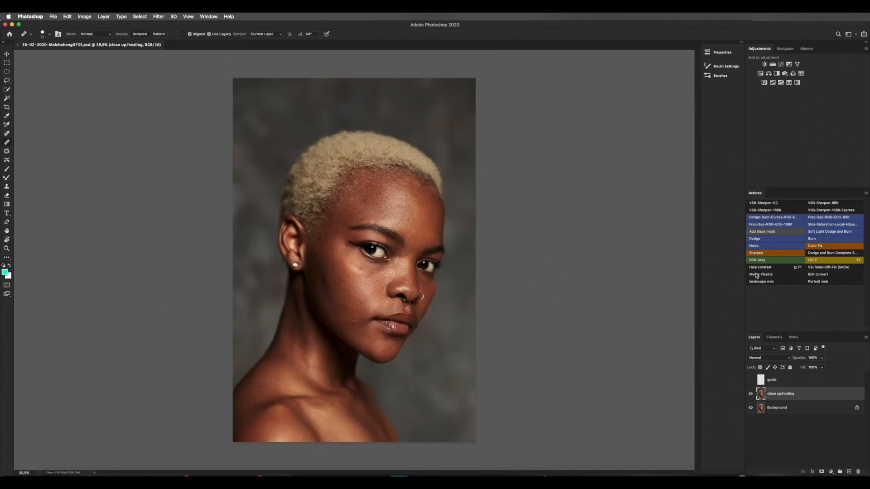
# Run the Freq-Sep-RGG-EDU-16Bit action and try Gaussian Blur radii between 0.1 and about 21 pixels on the VSFS - Low layer
pyautogui.click(774, 226)
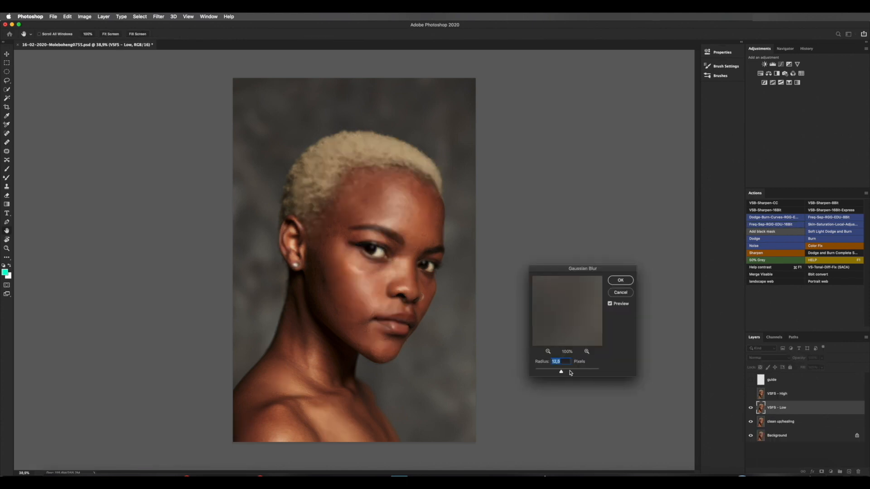
pyautogui.moveTo(562, 375); pyautogui.dragTo(521, 374)
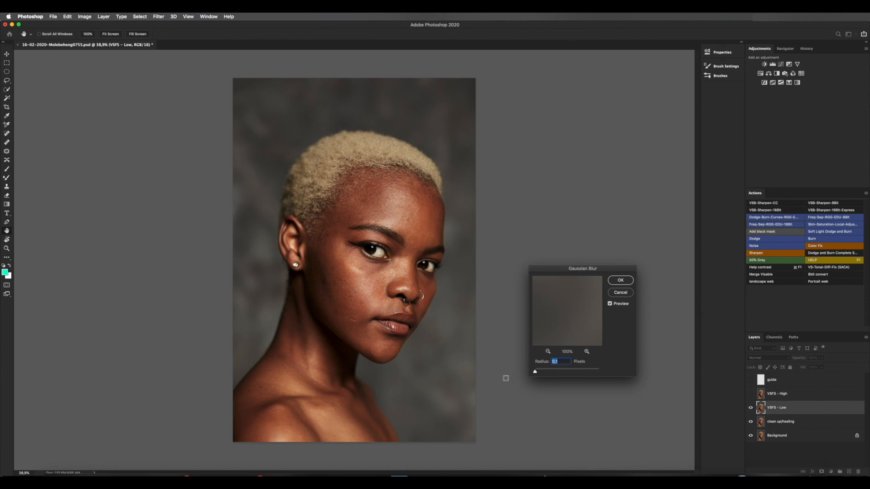
pyautogui.press('super+plus')
pyautogui.press('super+plus')
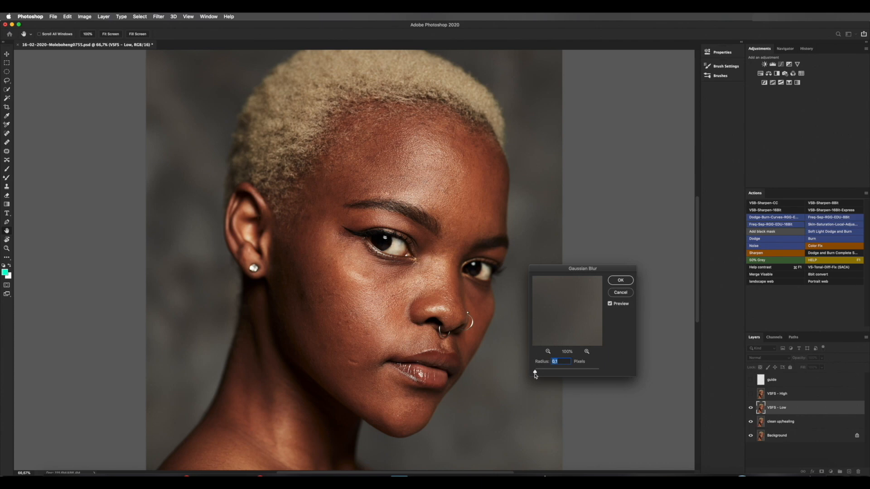
pyautogui.moveTo(540, 374)
pyautogui.mouseDown()
pyautogui.moveTo(556, 372)
pyautogui.moveTo(515, 373)
pyautogui.moveTo(536, 374)
pyautogui.mouseUp()
pyautogui.moveTo(540, 372); pyautogui.dragTo(551, 373)
pyautogui.moveTo(558, 373); pyautogui.dragTo(563, 374)
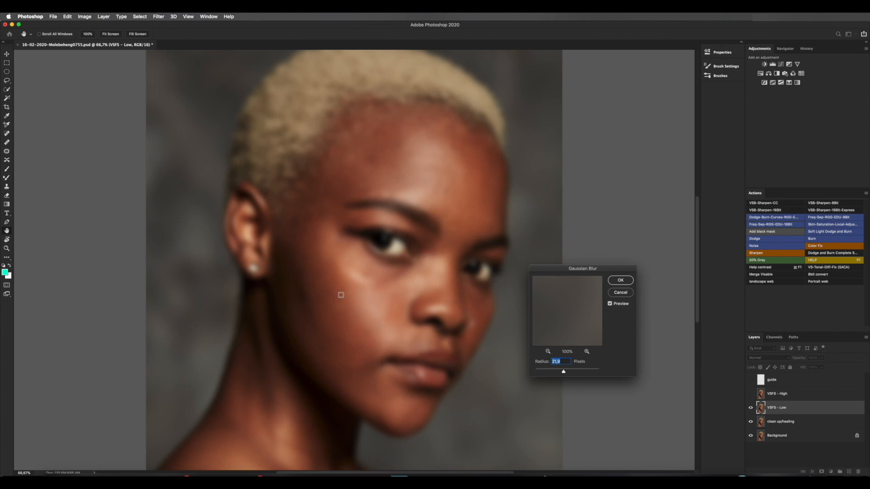
# Check the blur at different magnifications and apply a Gaussian Blur radius of 17 pixels to the VSFS - Low layer
pyautogui.press('super+minus')
pyautogui.press('super+minus')
pyautogui.press('super+plus')
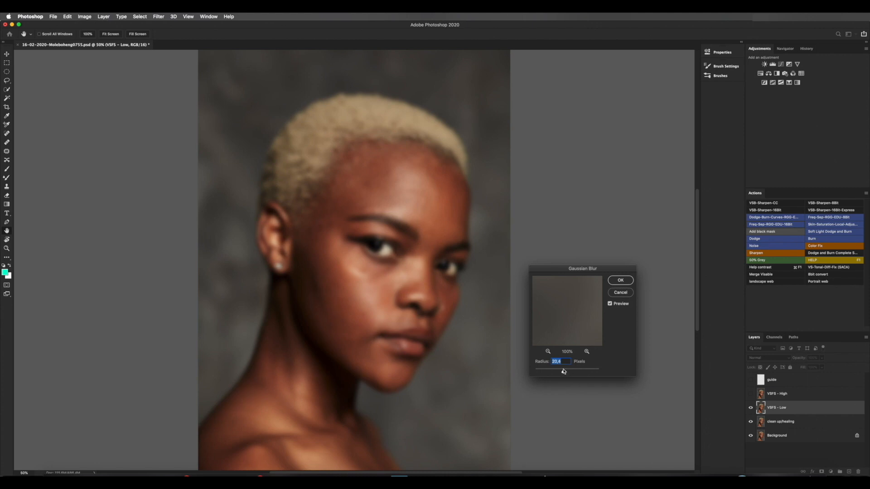
pyautogui.moveTo(563, 371); pyautogui.dragTo(562, 371)
pyautogui.press('super+plus')
pyautogui.press('super+minus')
pyautogui.press('super+plus')
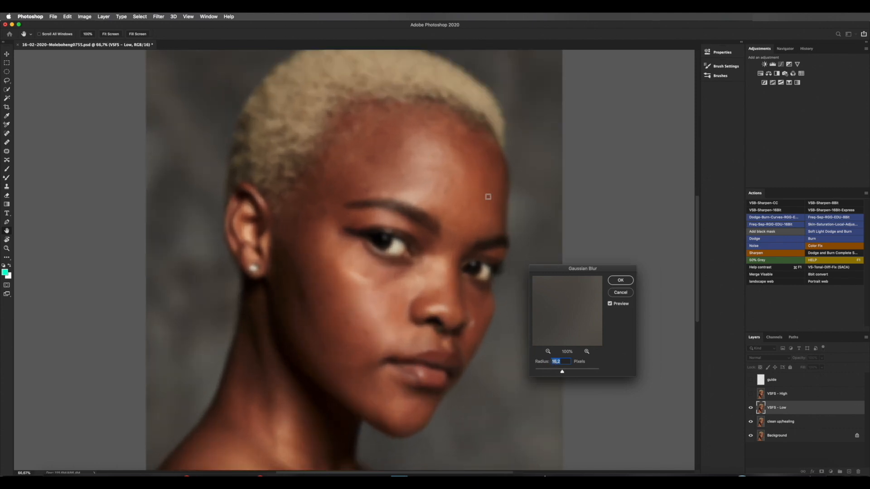
pyautogui.press('super+minus')
pyautogui.press('super+plus')
pyautogui.write('17')
pyautogui.press('Return')
# Duplicate the VSFS - Low layer and choose the Mixer Brush for smoothing the copy
pyautogui.hotkey('alt', ']')
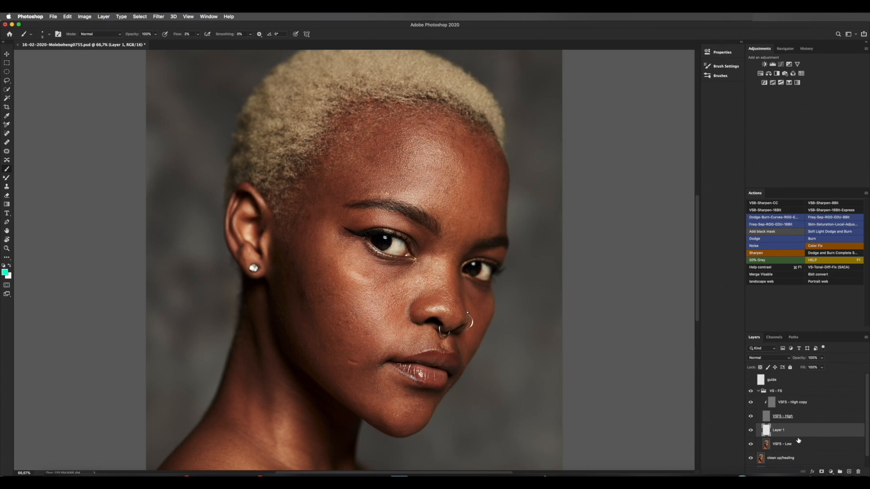
pyautogui.click(8, 179)
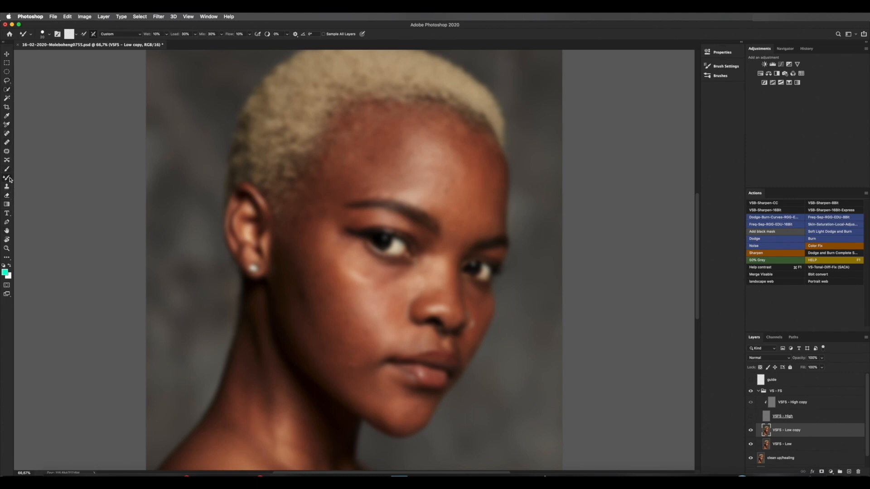
# Try moving the Sharpen Tool from the extra tools into the toolbar in the toolbar customization
pyautogui.click(67, 17)
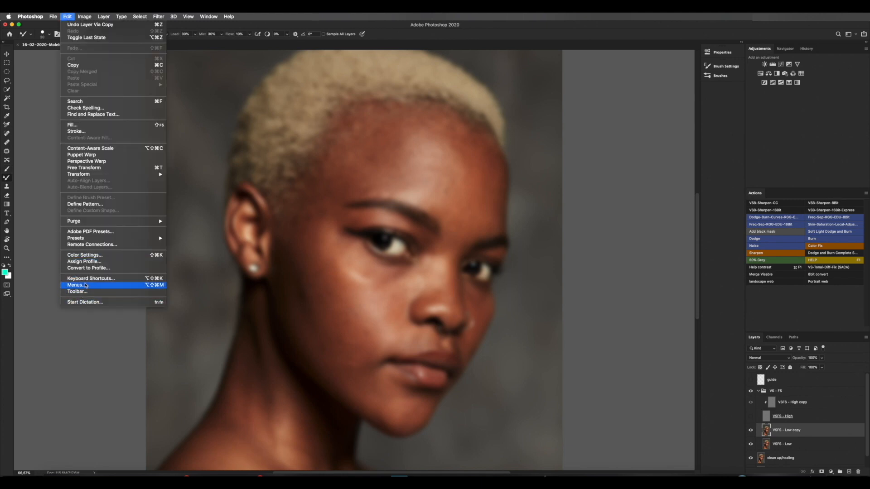
pyautogui.click(73, 292)
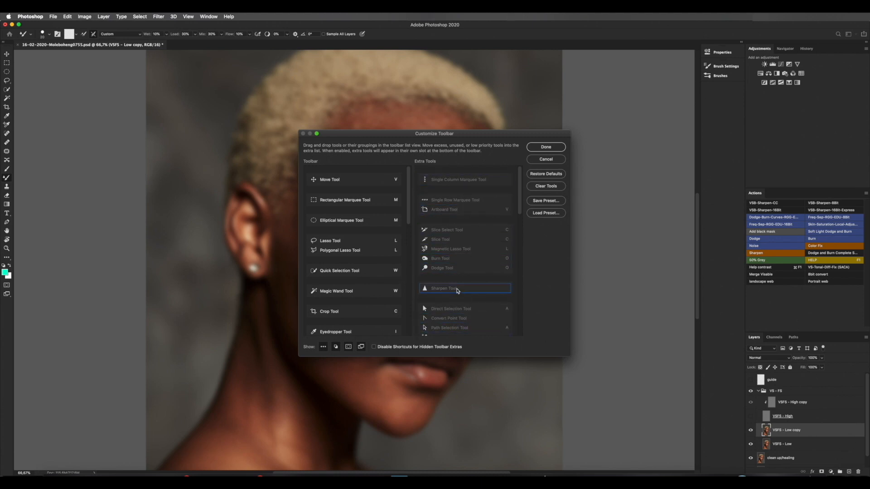
pyautogui.moveTo(456, 290); pyautogui.dragTo(345, 282)
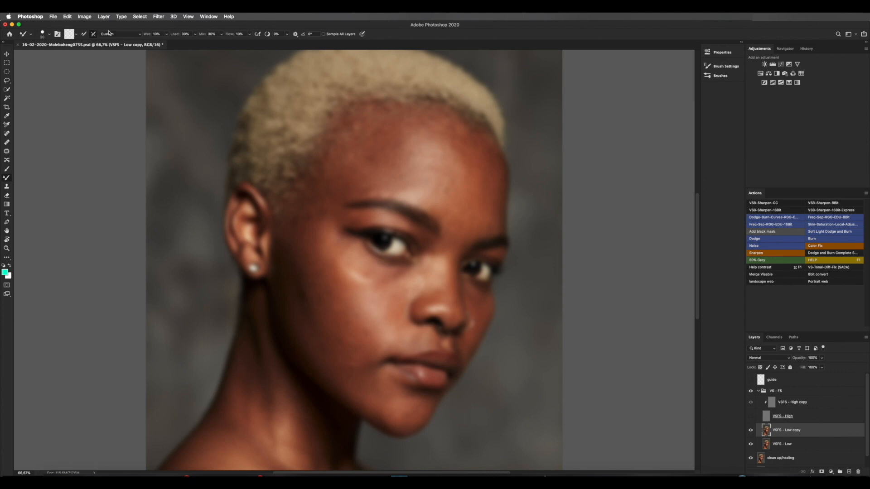
# Give the Mixer Brush a Soft Round tip with 0% hardness and adjust its size for the face
pyautogui.rightClick(335, 306)
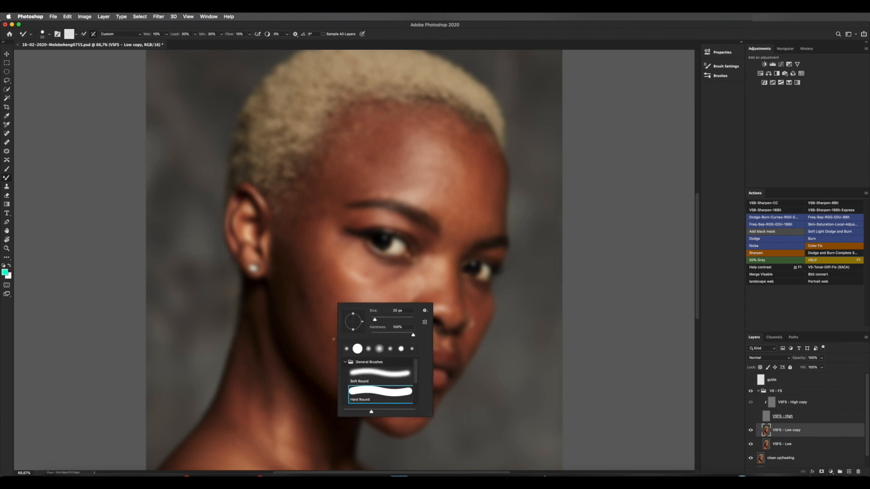
pyautogui.click(393, 376)
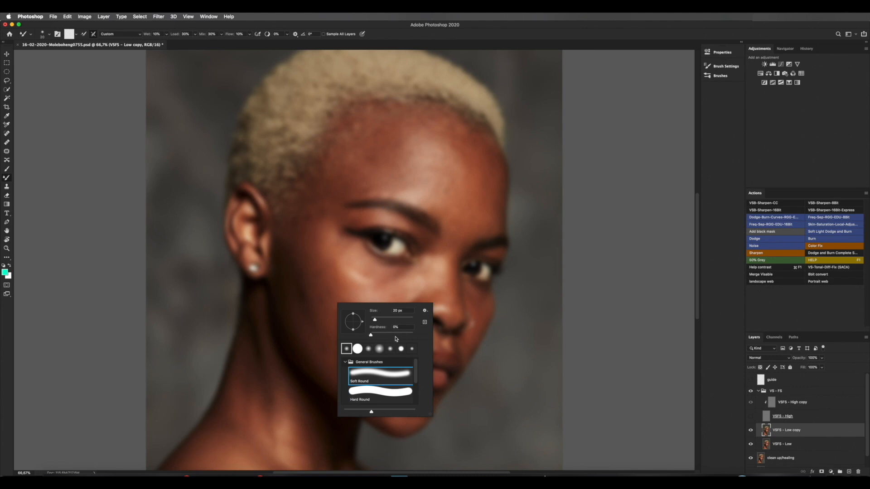
pyautogui.press('Return')
pyautogui.press('[')
pyautogui.press('[')
pyautogui.press('[')
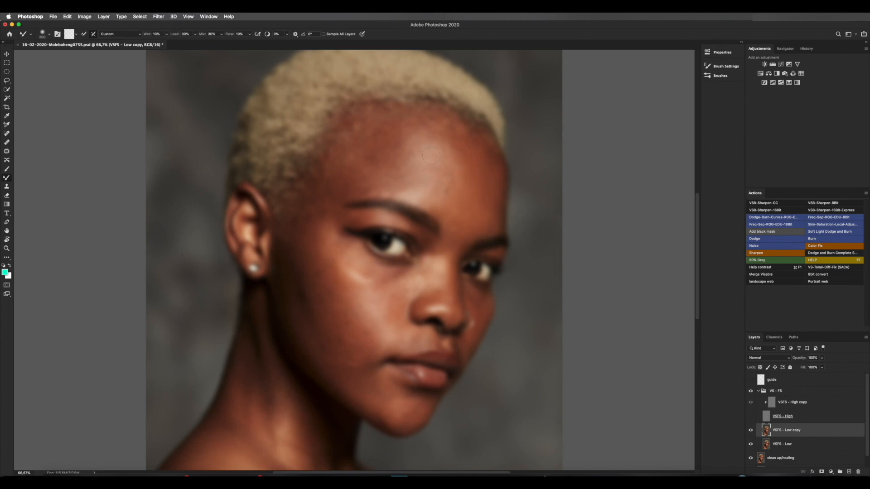
# Blend the uneven tones across the forehead with the Mixer Brush on the VSFS - Low copy layer, varying the brush size
pyautogui.scroll(-2, 427, 151)
pyautogui.scroll(3, 418, 155)
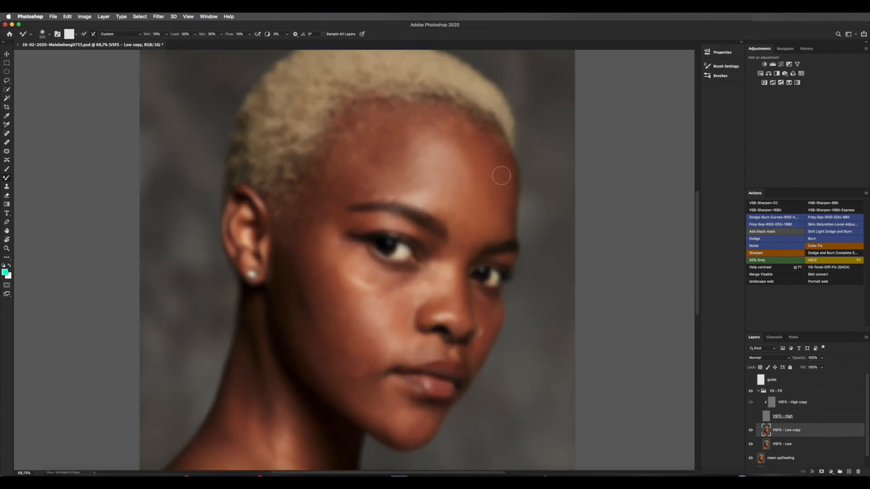
pyautogui.moveTo(495, 177)
pyautogui.mouseDown()
pyautogui.moveTo(392, 172)
pyautogui.moveTo(467, 161)
pyautogui.moveTo(359, 142)
pyautogui.moveTo(391, 198)
pyautogui.moveTo(482, 216)
pyautogui.moveTo(459, 169)
pyautogui.moveTo(475, 139)
pyautogui.moveTo(380, 130)
pyautogui.moveTo(392, 160)
pyautogui.mouseUp()
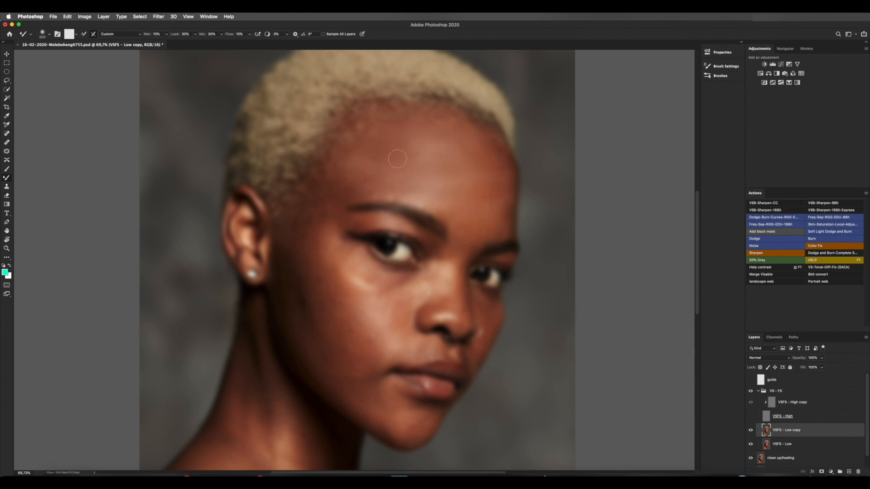
pyautogui.moveTo(462, 215)
pyautogui.mouseDown()
pyautogui.moveTo(342, 210)
pyautogui.moveTo(373, 161)
pyautogui.moveTo(407, 156)
pyautogui.mouseUp()
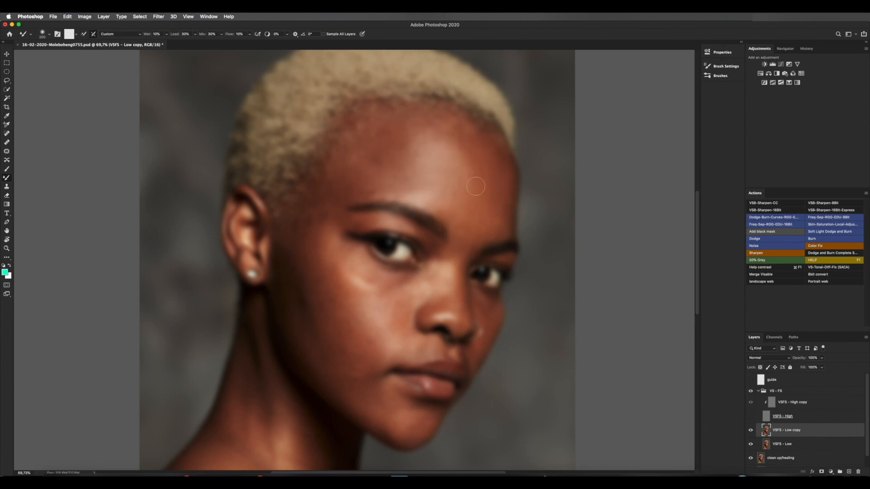
pyautogui.press('[')
pyautogui.press('[')
pyautogui.press('[')
pyautogui.press(']')
pyautogui.press(']')
# Compare the forehead with and without the VSFS - Low copy layer, temporarily showing the VSFS - High texture
pyautogui.click(750, 430)
pyautogui.click(750, 431)
pyautogui.click(749, 417)
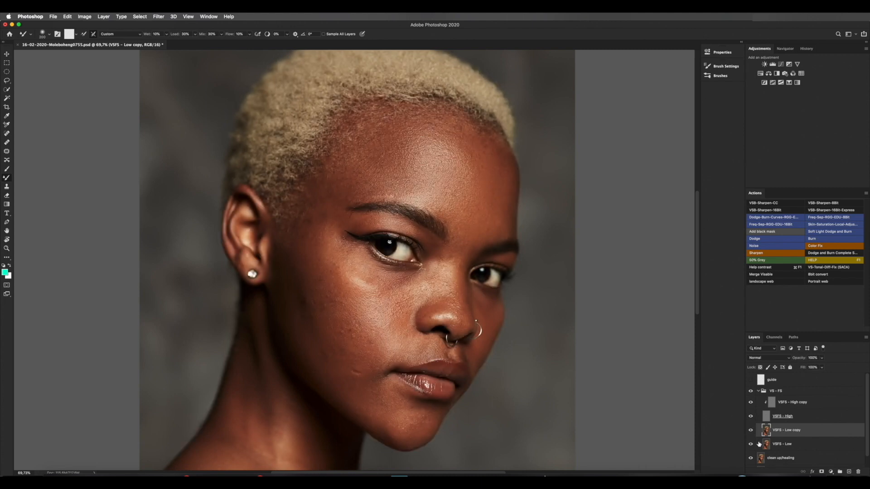
pyautogui.click(750, 431)
pyautogui.click(751, 430)
pyautogui.click(750, 416)
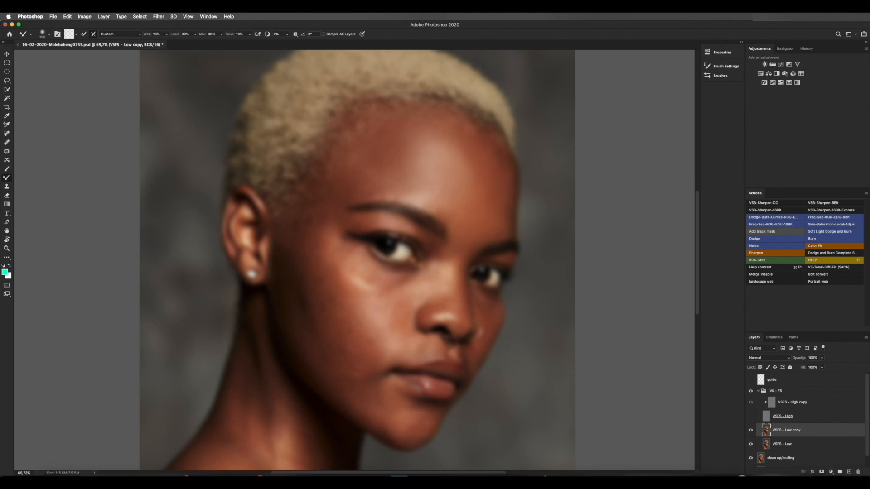
# Smooth the skin on the far cheek beside the nose with a smaller Mixer Brush
pyautogui.press('[')
pyautogui.press('[')
pyautogui.press('[')
pyautogui.moveTo(489, 327)
pyautogui.mouseDown()
pyautogui.moveTo(482, 345)
pyautogui.moveTo(493, 329)
pyautogui.moveTo(480, 305)
pyautogui.moveTo(495, 307)
pyautogui.moveTo(484, 308)
pyautogui.moveTo(492, 313)
pyautogui.mouseUp()
pyautogui.press(']')
# Blend the tones on the near cheek with a resized Mixer Brush while viewing the whole portrait
pyautogui.press('z')
pyautogui.moveTo(469, 294)
pyautogui.mouseDown()
pyautogui.moveTo(413, 330)
pyautogui.moveTo(383, 310)
pyautogui.mouseUp()
pyautogui.press('b')
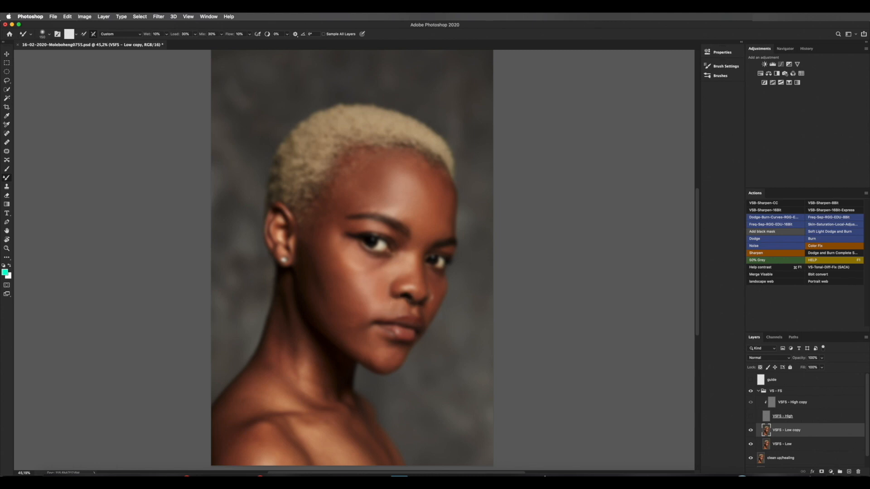
pyautogui.press(']')
pyautogui.press(']')
pyautogui.press(']')
pyautogui.press(']')
pyautogui.press(']')
pyautogui.press('[')
pyautogui.press('[')
pyautogui.press('[')
pyautogui.press(']')
pyautogui.press(']')
pyautogui.press(']')
pyautogui.press(']')
pyautogui.moveTo(331, 305); pyautogui.dragTo(345, 313)
# Smooth the remaining tonal transitions over the face, adapting the Mixer Brush size to each area
pyautogui.press('[')
pyautogui.press('[')
pyautogui.press('[')
pyautogui.press(']')
pyautogui.press('[')
pyautogui.press(']')
pyautogui.press('[')
pyautogui.press(']')
pyautogui.press(']')
pyautogui.press(']')
pyautogui.scroll(3, 311, 164)
pyautogui.press('[')
pyautogui.press('[')
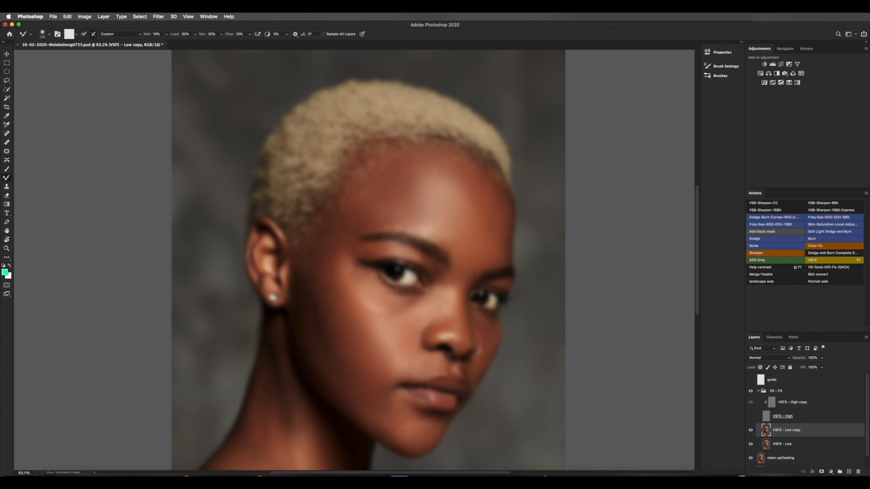
# Show the VSFS - High layer again and compare the full portrait with the VSFS - Low copy layer hidden and shown
pyautogui.click(750, 415)
pyautogui.click(750, 433)
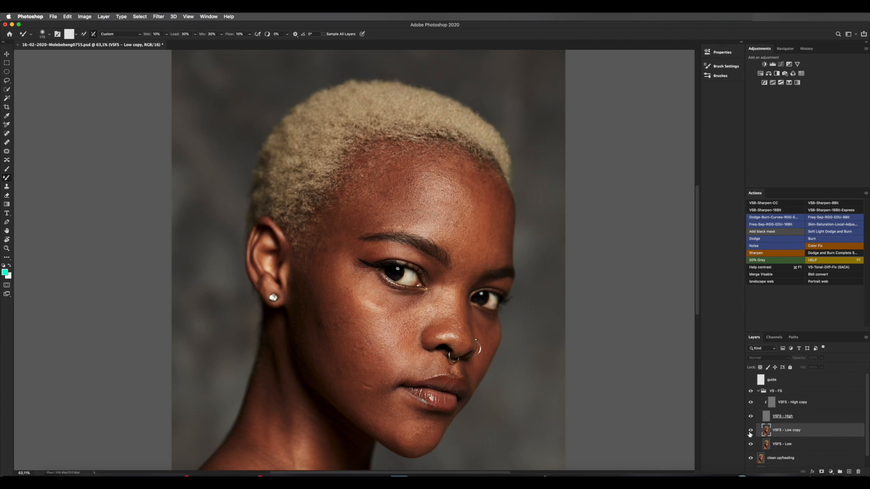
pyautogui.press('z')
pyautogui.moveTo(448, 279); pyautogui.dragTo(415, 271)
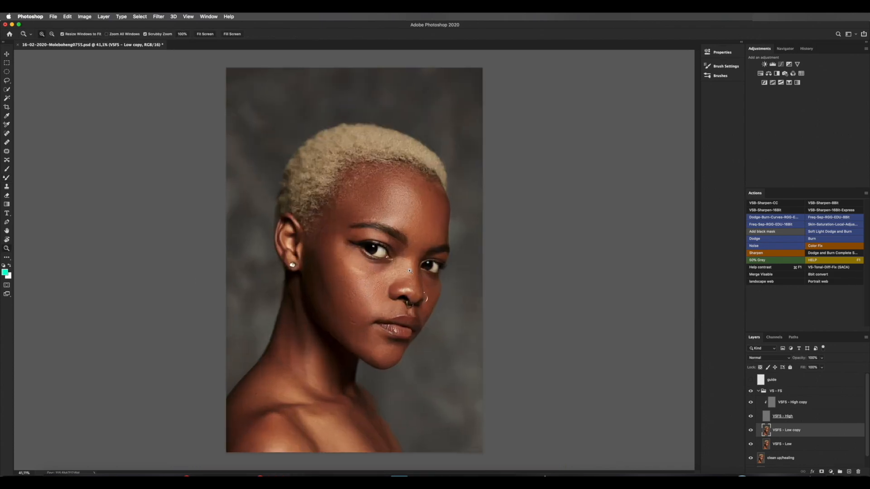
pyautogui.press('b')
pyautogui.click(750, 431)
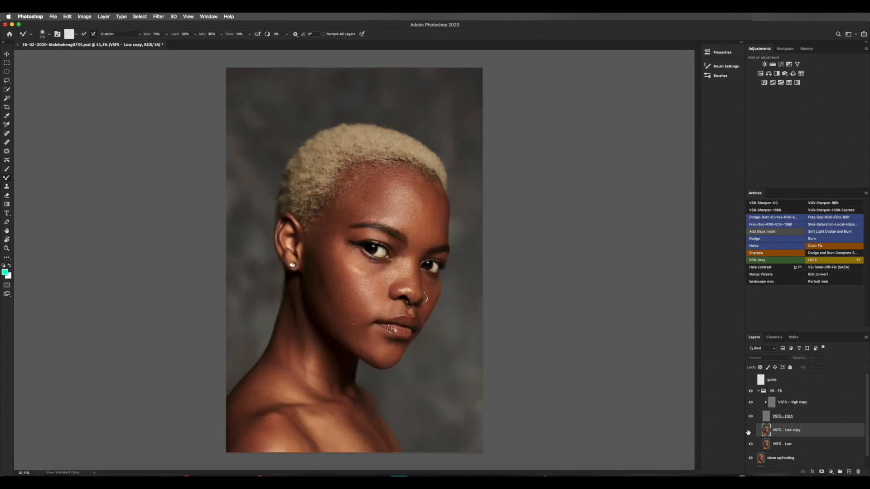
pyautogui.click(750, 431)
# Lower the VSFS - Low copy layer's opacity to about 50%, comparing the small full view with the layer hidden and shown
pyautogui.press('z')
pyautogui.moveTo(429, 273); pyautogui.dragTo(388, 290)
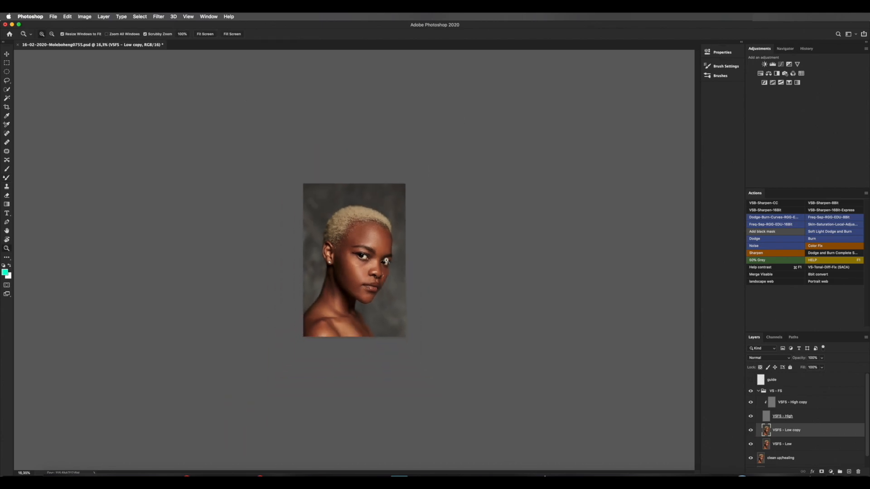
pyautogui.moveTo(389, 259); pyautogui.dragTo(375, 261)
pyautogui.press('b')
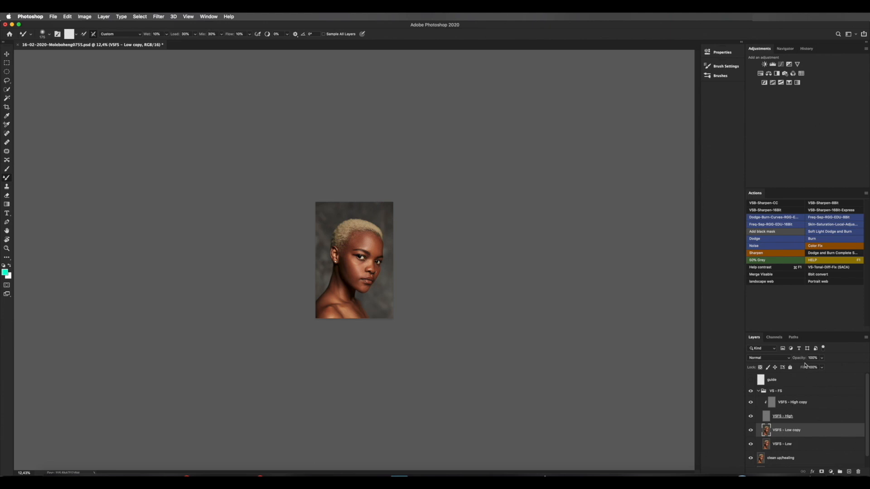
pyautogui.moveTo(800, 357); pyautogui.dragTo(784, 357)
pyautogui.moveTo(799, 361); pyautogui.dragTo(796, 360)
pyautogui.click(749, 431)
pyautogui.click(750, 431)
pyautogui.click(750, 432)
pyautogui.click(750, 433)
pyautogui.moveTo(802, 362); pyautogui.dragTo(806, 361)
# Compare the enlarged portrait with and without the VSFS - Low copy layer and examine the facial skin up close
pyautogui.press('z')
pyautogui.moveTo(352, 248)
pyautogui.mouseDown()
pyautogui.moveTo(422, 264)
pyautogui.moveTo(410, 277)
pyautogui.moveTo(427, 272)
pyautogui.mouseUp()
pyautogui.press('b')
pyautogui.click(751, 432)
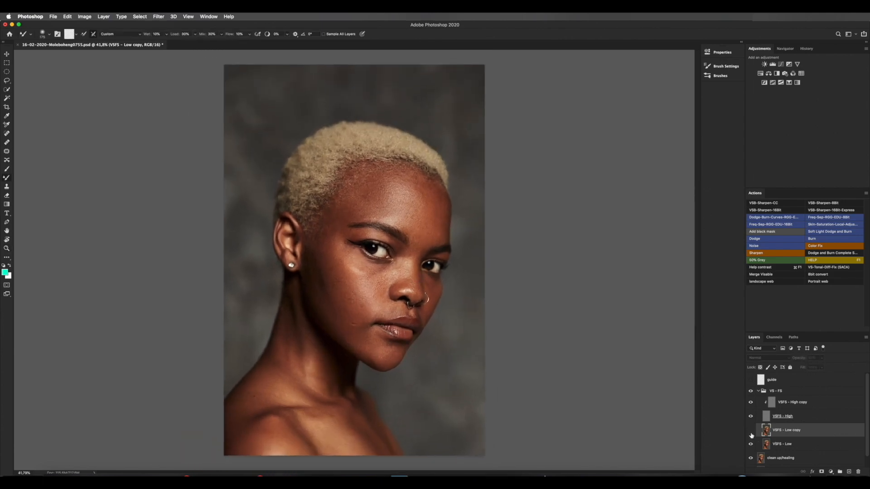
pyautogui.click(751, 431)
pyautogui.press('super+space')
pyautogui.moveTo(353, 306); pyautogui.dragTo(376, 307)
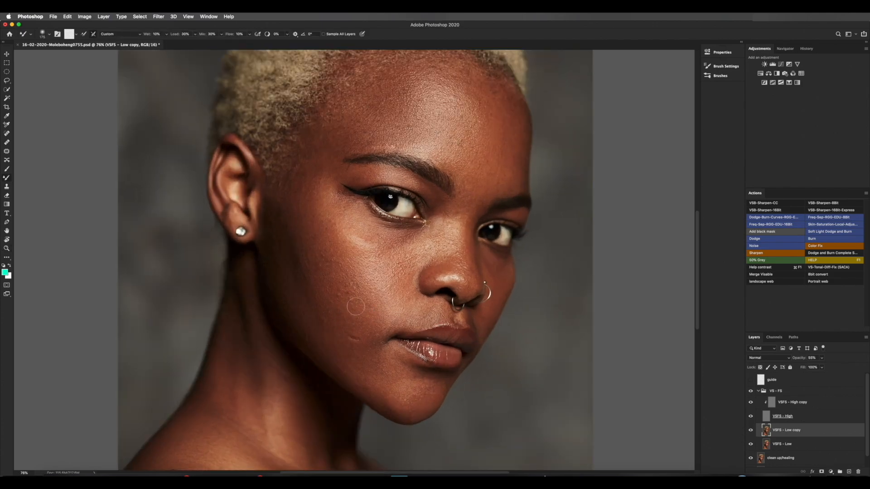
# Select the VSFS - High copy layer and ready the Clone Stamp with a 17 px Soft Round brush at 0% hardness
pyautogui.press('super+space')
pyautogui.moveTo(374, 268); pyautogui.dragTo(342, 268)
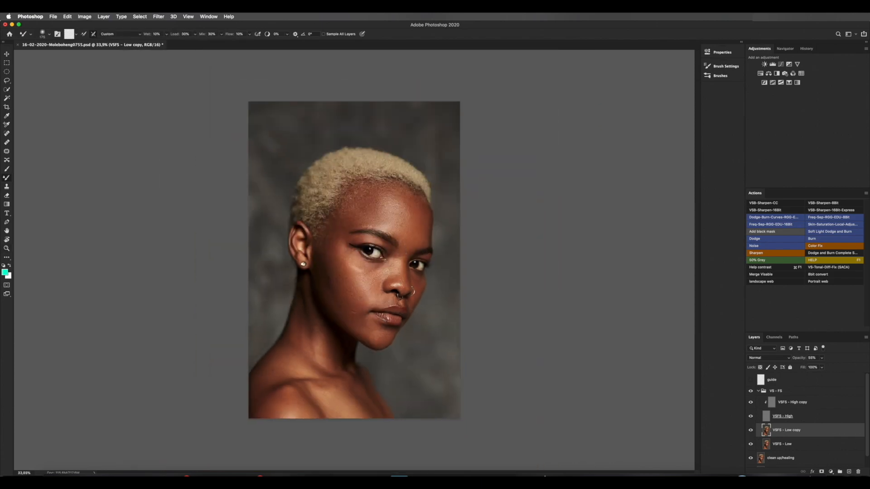
pyautogui.hotkey('alt', ']')
pyautogui.hotkey('alt', ']')
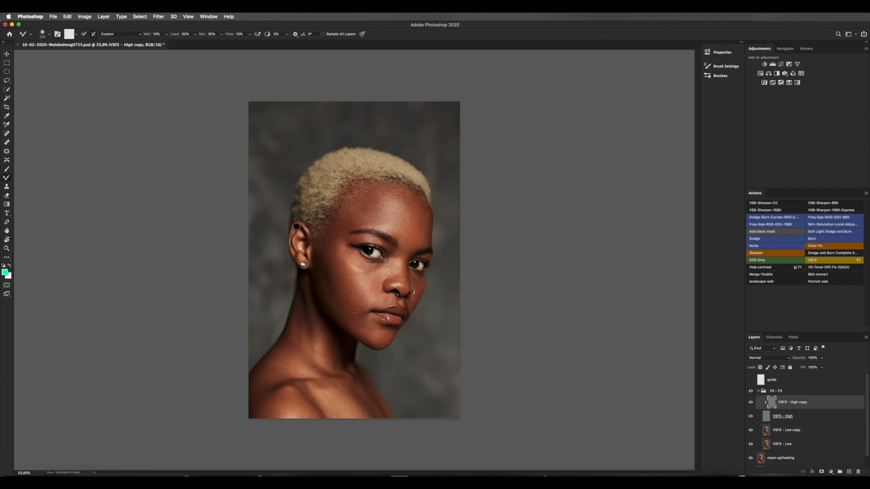
pyautogui.press('s')
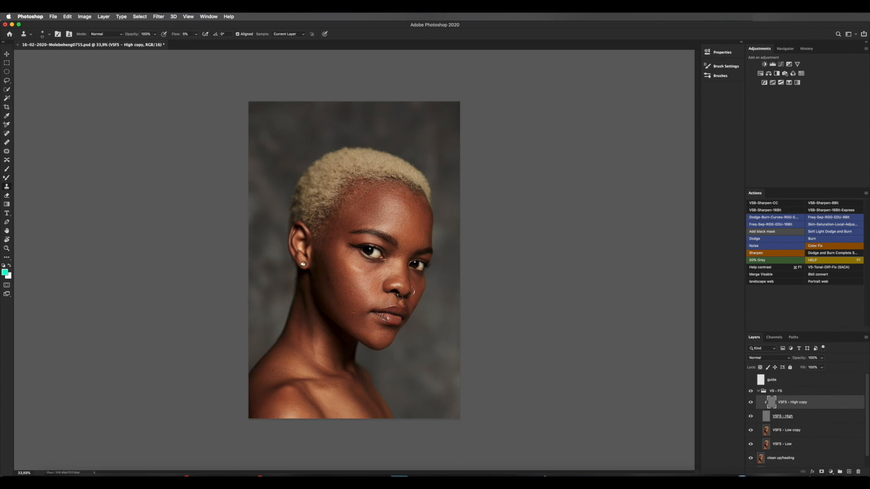
pyautogui.rightClick(398, 222)
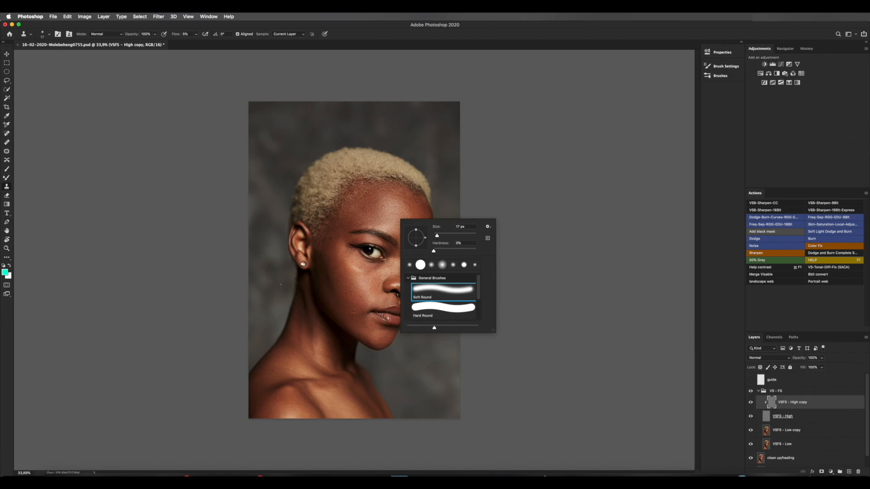
pyautogui.click(280, 285)
# Clone clean skin texture over uneven spots on the forehead between hairline and eyebrow, and compare with the VSFS - High copy layer hidden
pyautogui.press('z')
pyautogui.moveTo(391, 226); pyautogui.dragTo(443, 244)
pyautogui.moveTo(357, 200)
pyautogui.mouseDown()
pyautogui.moveTo(390, 201)
pyautogui.moveTo(370, 218)
pyautogui.moveTo(355, 208)
pyautogui.moveTo(380, 209)
pyautogui.mouseUp()
pyautogui.press('s')
pyautogui.press('z')
pyautogui.moveTo(293, 203); pyautogui.dragTo(301, 202)
pyautogui.press('s')
pyautogui.click(291, 205)
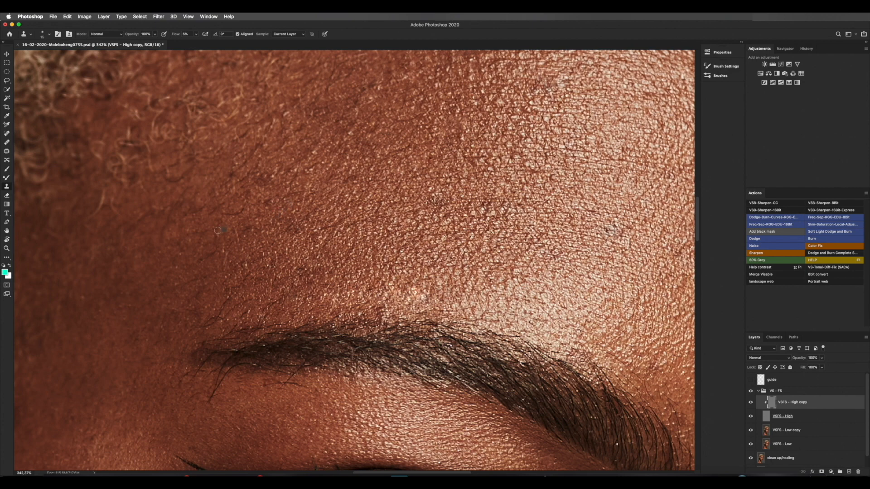
pyautogui.click(271, 202)
pyautogui.keyDown('alt'); pyautogui.click(249, 221); pyautogui.keyUp('alt')
pyautogui.moveTo(281, 219)
pyautogui.mouseDown()
pyautogui.moveTo(299, 229)
pyautogui.moveTo(278, 242)
pyautogui.moveTo(238, 244)
pyautogui.moveTo(253, 226)
pyautogui.mouseUp()
pyautogui.keyDown('alt'); pyautogui.click(235, 245); pyautogui.keyUp('alt')
pyautogui.click(351, 150)
pyautogui.keyDown('alt'); pyautogui.click(249, 189); pyautogui.keyUp('alt')
pyautogui.moveTo(268, 179); pyautogui.dragTo(252, 172)
pyautogui.click(749, 402)
pyautogui.click(751, 403)
# Clone clean skin texture over the rough spots on the shaded side of the cheek
pyautogui.press('z')
pyautogui.moveTo(499, 263); pyautogui.dragTo(465, 295)
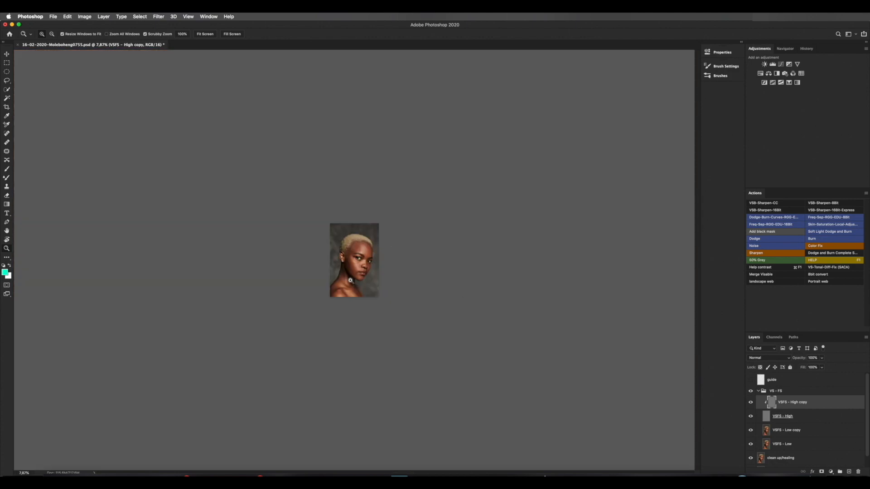
pyautogui.moveTo(355, 286); pyautogui.dragTo(406, 283)
pyautogui.moveTo(332, 300); pyautogui.dragTo(380, 290)
pyautogui.press('z')
pyautogui.moveTo(330, 218)
pyautogui.mouseDown()
pyautogui.moveTo(351, 219)
pyautogui.moveTo(333, 234)
pyautogui.mouseUp()
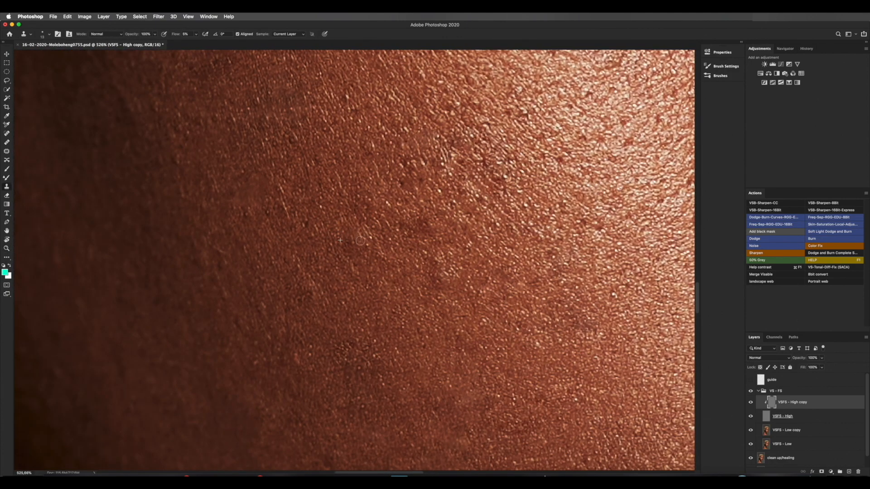
pyautogui.keyDown('alt'); pyautogui.click(387, 248); pyautogui.keyUp('alt')
pyautogui.moveTo(417, 260); pyautogui.dragTo(417, 240)
pyautogui.keyDown('alt'); pyautogui.click(265, 233); pyautogui.keyUp('alt')
pyautogui.moveTo(229, 181)
pyautogui.mouseDown()
pyautogui.moveTo(257, 174)
pyautogui.moveTo(267, 192)
pyautogui.moveTo(251, 175)
pyautogui.moveTo(263, 201)
pyautogui.moveTo(242, 208)
pyautogui.mouseUp()
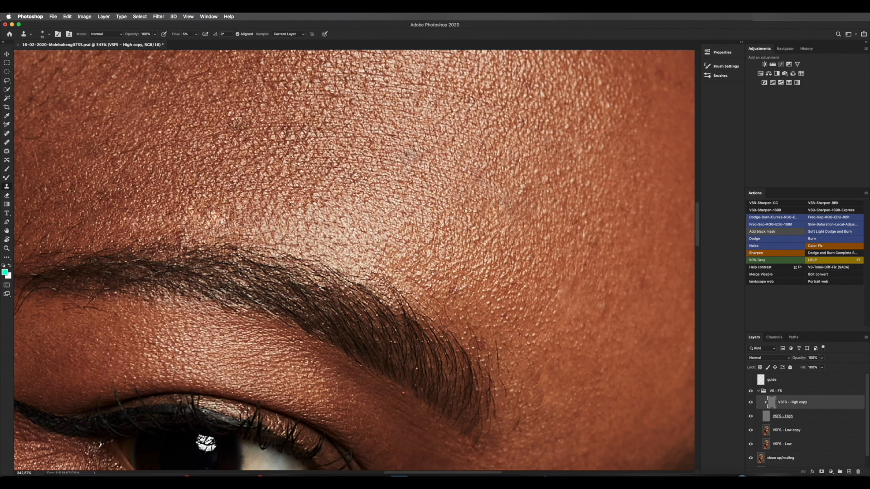
# Examine the skin texture on the forehead, beside the eye and across the whole face for remaining flaws
pyautogui.moveTo(547, 271); pyautogui.dragTo(579, 288)
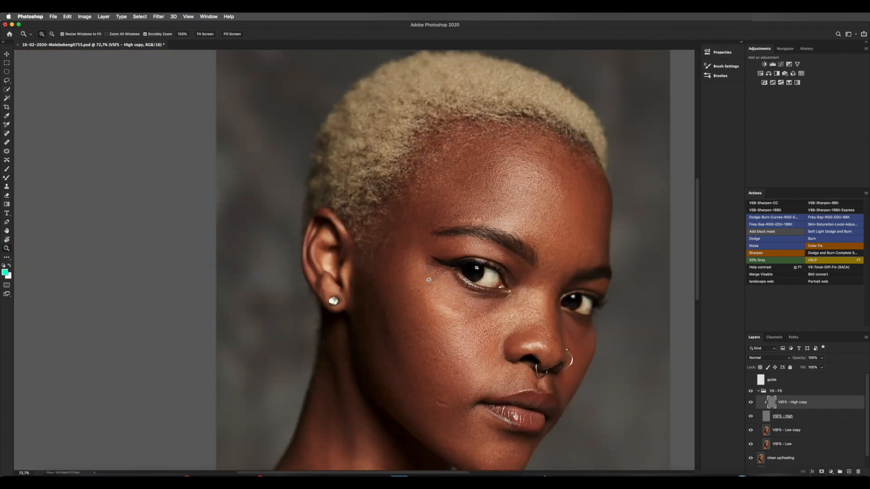
pyautogui.moveTo(446, 288); pyautogui.dragTo(494, 288)
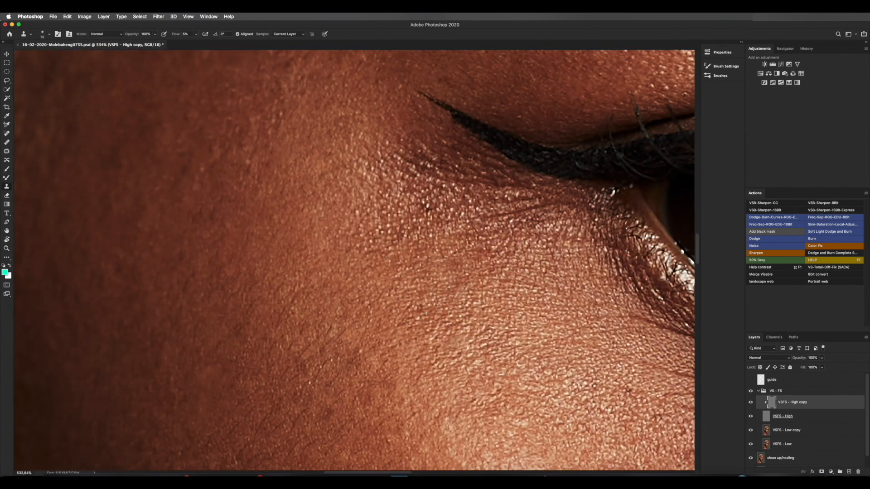
pyautogui.press('z')
pyautogui.moveTo(446, 272); pyautogui.dragTo(421, 295)
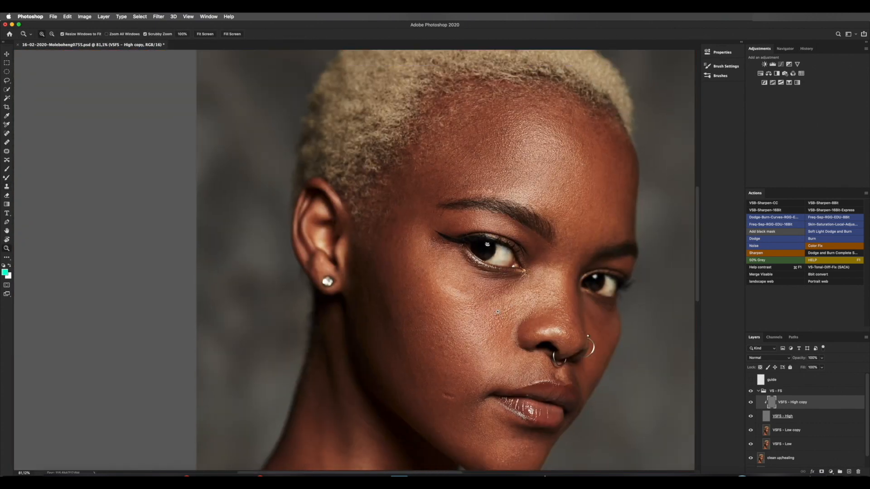
pyautogui.moveTo(489, 299); pyautogui.dragTo(440, 298)
pyautogui.moveTo(402, 235); pyautogui.dragTo(446, 247)
pyautogui.press('s')
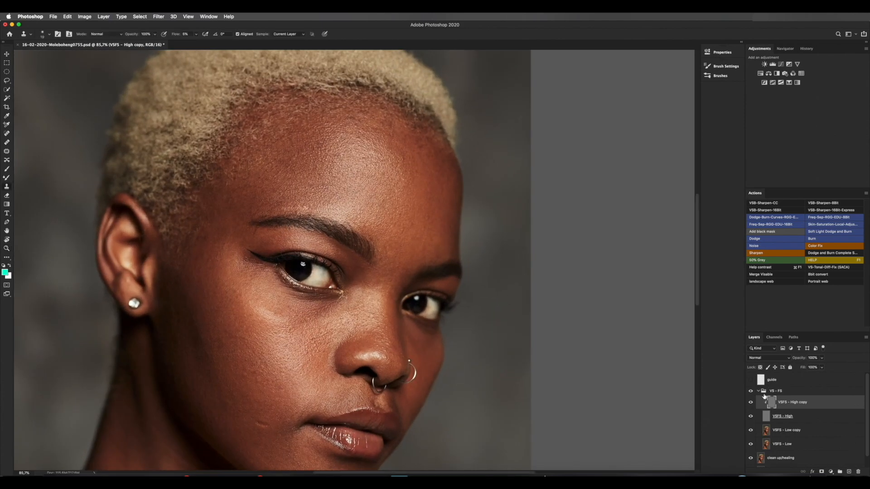
# Compare the forehead and the lower face with the VSFS - High copy layer hidden and shown
pyautogui.click(749, 403)
pyautogui.press('z')
pyautogui.moveTo(384, 191); pyautogui.dragTo(419, 170)
pyautogui.press('s')
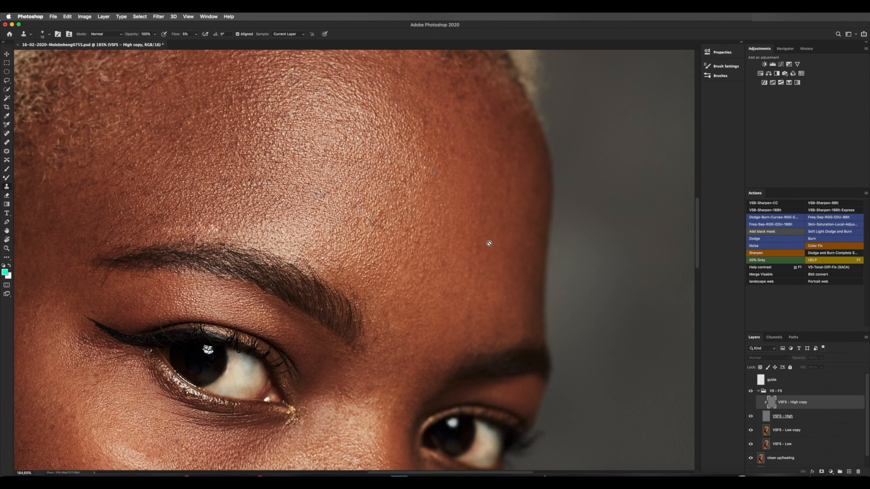
pyautogui.click(750, 403)
pyautogui.click(750, 403)
pyautogui.click(751, 404)
pyautogui.press('z')
pyautogui.moveTo(477, 305); pyautogui.dragTo(374, 358)
pyautogui.moveTo(345, 316); pyautogui.dragTo(385, 321)
pyautogui.press('s')
pyautogui.click(751, 402)
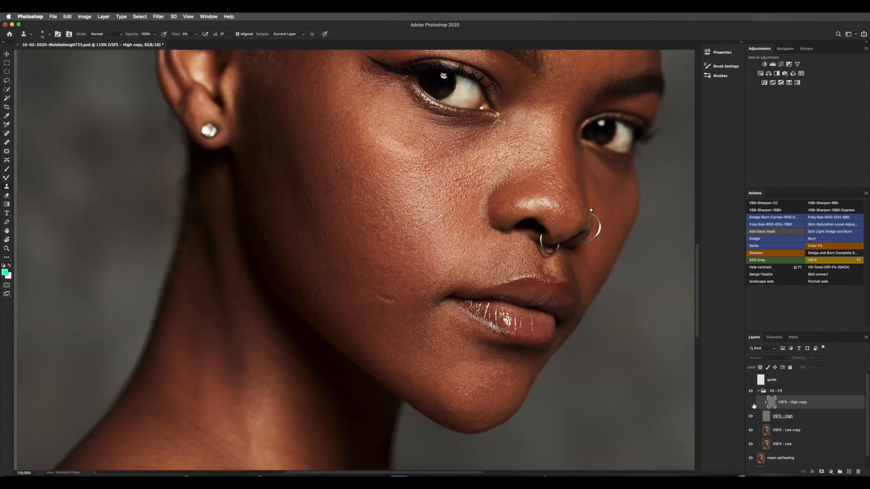
# Clone clean texture over the uneven pores on the cheek and beside the corner of the mouth
pyautogui.press('z')
pyautogui.moveTo(372, 235)
pyautogui.mouseDown()
pyautogui.moveTo(401, 233)
pyautogui.moveTo(347, 226)
pyautogui.moveTo(380, 214)
pyautogui.moveTo(369, 230)
pyautogui.moveTo(412, 263)
pyautogui.mouseUp()
pyautogui.press('s')
pyautogui.keyDown('alt'); pyautogui.click(331, 234); pyautogui.keyUp('alt')
pyautogui.keyDown('alt'); pyautogui.click(353, 228); pyautogui.keyUp('alt')
pyautogui.keyDown('alt'); pyautogui.click(359, 251); pyautogui.keyUp('alt')
pyautogui.moveTo(446, 287)
pyautogui.mouseDown()
pyautogui.moveTo(439, 331)
pyautogui.moveTo(417, 330)
pyautogui.moveTo(435, 320)
pyautogui.moveTo(418, 297)
pyautogui.mouseUp()
pyautogui.keyDown('alt'); pyautogui.click(415, 342); pyautogui.keyUp('alt')
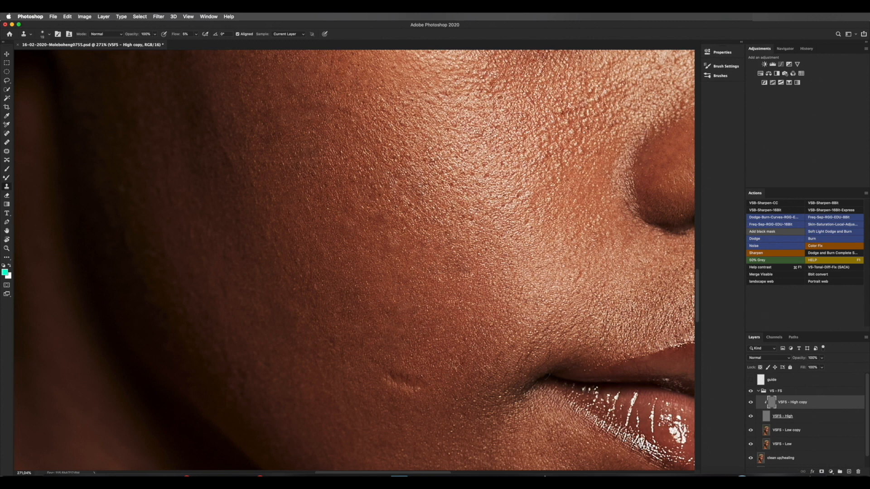
pyautogui.keyDown('alt'); pyautogui.click(470, 354); pyautogui.keyUp('alt')
pyautogui.moveTo(501, 356); pyautogui.dragTo(498, 385)
pyautogui.scroll(3, 458, 300)
pyautogui.moveTo(405, 172); pyautogui.dragTo(408, 178)
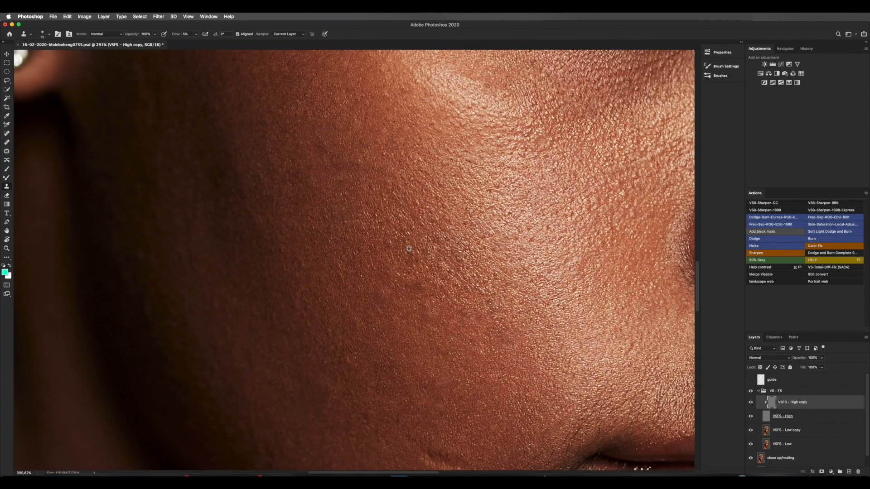
# Clone smoother skin texture over the side of the nose and around its highlight
pyautogui.moveTo(444, 236); pyautogui.dragTo(358, 237)
pyautogui.moveTo(505, 225); pyautogui.dragTo(598, 228)
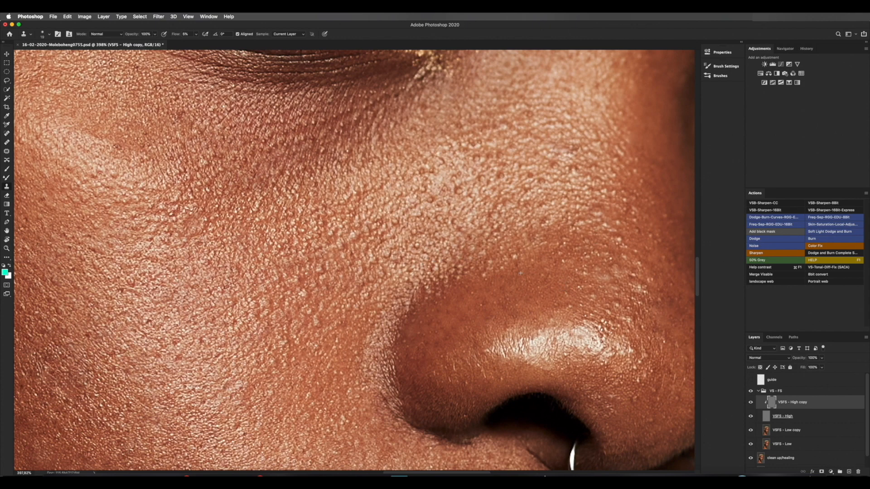
pyautogui.moveTo(586, 326); pyautogui.dragTo(512, 346)
pyautogui.moveTo(507, 361); pyautogui.dragTo(544, 379)
pyautogui.moveTo(547, 312); pyautogui.dragTo(560, 303)
pyautogui.moveTo(521, 281); pyautogui.dragTo(476, 278)
pyautogui.moveTo(534, 265); pyautogui.dragTo(554, 254)
# Rotate the view and clone away the bright specks beside the nose highlight with a small Clone Stamp brush
pyautogui.press('r')
pyautogui.moveTo(539, 234)
pyautogui.mouseDown()
pyautogui.moveTo(446, 111)
pyautogui.moveTo(286, 105)
pyautogui.moveTo(466, 182)
pyautogui.moveTo(390, 130)
pyautogui.moveTo(439, 154)
pyautogui.moveTo(342, 132)
pyautogui.moveTo(273, 192)
pyautogui.mouseUp()
pyautogui.press('z')
pyautogui.moveTo(328, 155); pyautogui.dragTo(305, 173)
pyautogui.moveTo(289, 129); pyautogui.dragTo(331, 158)
pyautogui.press('s')
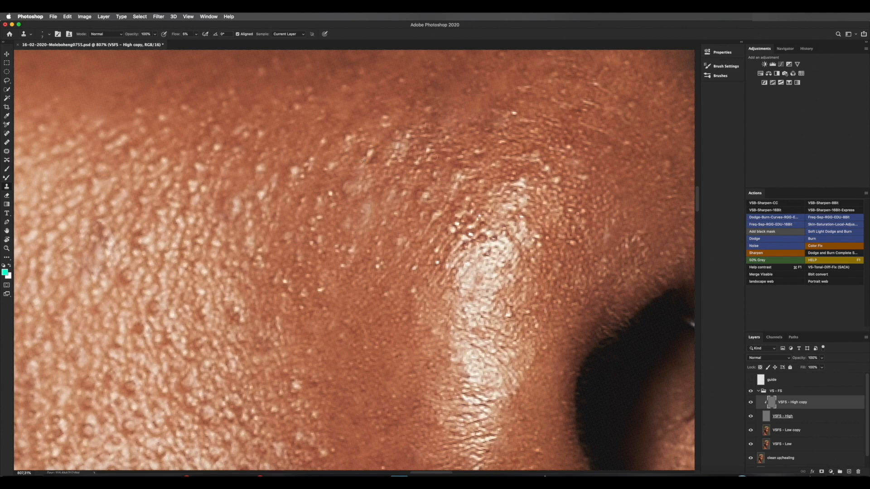
pyautogui.moveTo(422, 168); pyautogui.dragTo(416, 159)
pyautogui.keyDown('alt'); pyautogui.click(372, 191); pyautogui.keyUp('alt')
pyautogui.moveTo(469, 225); pyautogui.dragTo(457, 224)
# Clone clean texture over the fine marks on the tip of the nose near the ring
pyautogui.press('super+0')
pyautogui.moveTo(411, 204); pyautogui.dragTo(498, 208)
pyautogui.keyDown('alt'); pyautogui.click(538, 264); pyautogui.keyUp('alt')
pyautogui.click(512, 216)
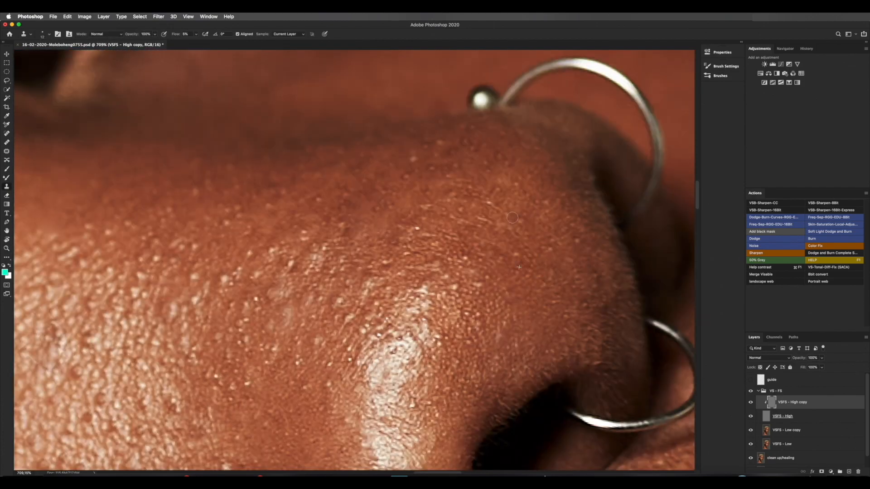
# Clone even skin texture along the bridge of the nose near the inner corner of the eye
pyautogui.press('super+0')
pyautogui.press('z')
pyautogui.moveTo(410, 193); pyautogui.dragTo(429, 193)
pyautogui.press('s')
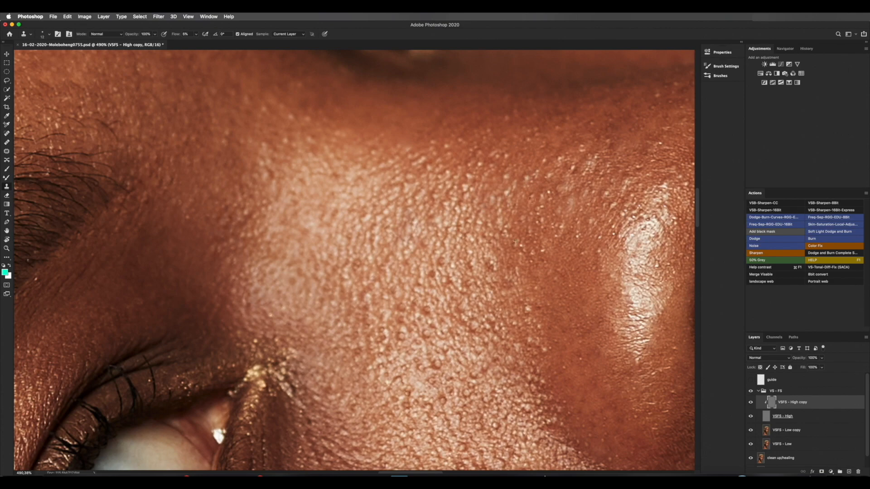
pyautogui.moveTo(499, 358); pyautogui.dragTo(272, 124)
pyautogui.press('z')
pyautogui.press('s')
pyautogui.moveTo(375, 243)
pyautogui.mouseDown()
pyautogui.moveTo(360, 244)
pyautogui.moveTo(379, 251)
pyautogui.mouseUp()
pyautogui.press('Escape')
# Rotate the view of the face to different angles and return it to nearly upright over the forehead
pyautogui.press('z')
pyautogui.press('s')
pyautogui.press('r')
pyautogui.moveTo(473, 195)
pyautogui.mouseDown()
pyautogui.moveTo(455, 173)
pyautogui.moveTo(342, 123)
pyautogui.mouseUp()
pyautogui.press('s')
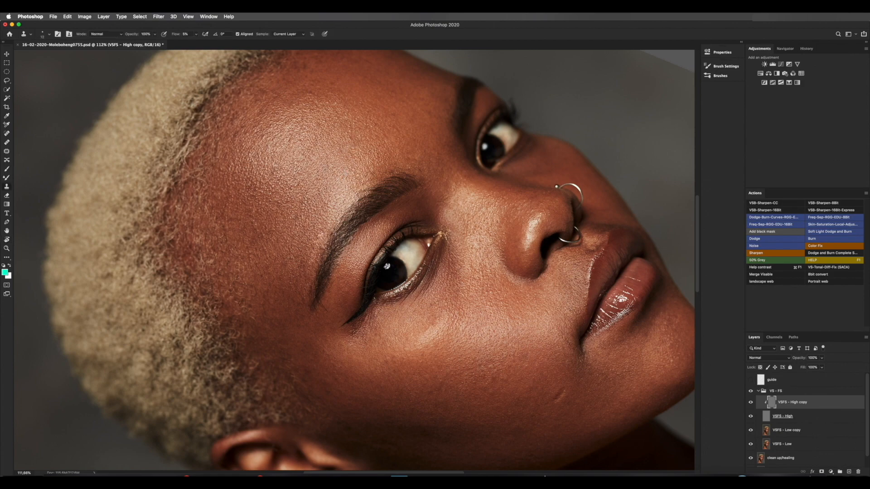
pyautogui.press('Escape')
pyautogui.moveTo(320, 184); pyautogui.dragTo(346, 187)
pyautogui.press('r')
pyautogui.moveTo(387, 229)
pyautogui.mouseDown()
pyautogui.moveTo(407, 216)
pyautogui.moveTo(439, 222)
pyautogui.mouseUp()
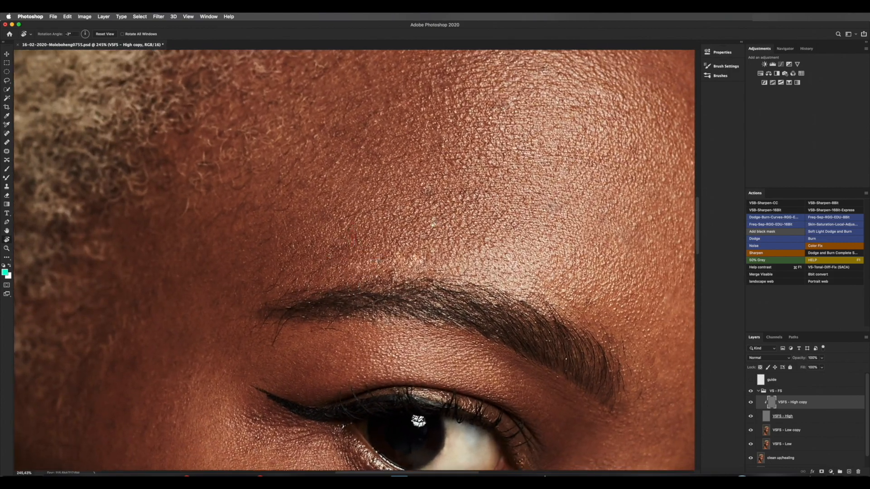
pyautogui.press('r')
pyautogui.moveTo(252, 282); pyautogui.dragTo(282, 336)
pyautogui.press('Escape')
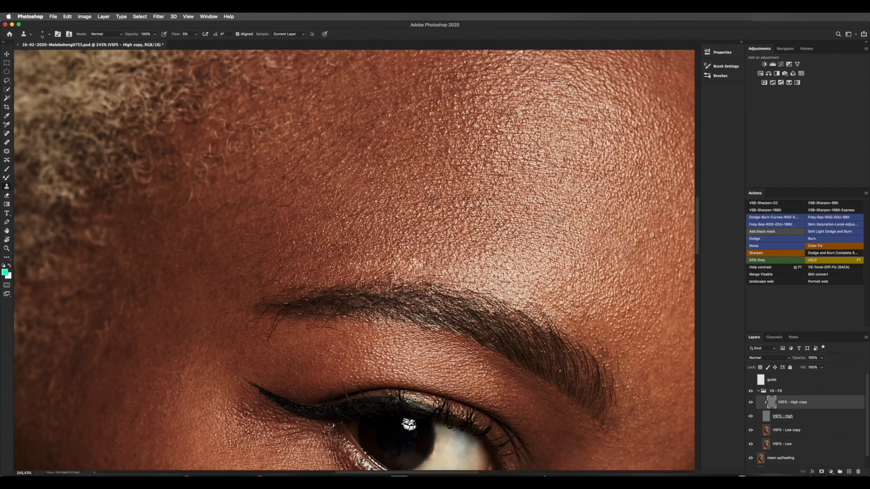
# Clone clean texture over the dark, uneven spots on the forehead above the eyebrow
pyautogui.press('z')
pyautogui.click(389, 147)
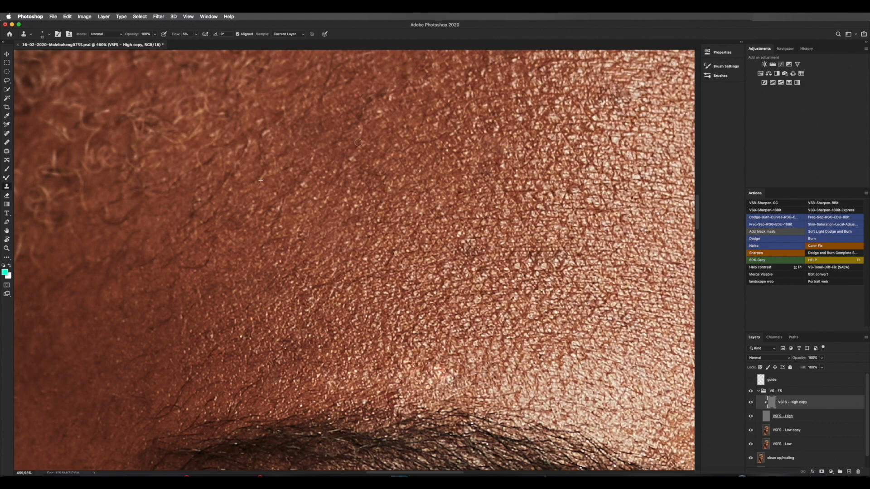
pyautogui.moveTo(370, 189); pyautogui.dragTo(397, 182)
pyautogui.keyDown('alt'); pyautogui.click(342, 179); pyautogui.keyUp('alt')
pyautogui.moveTo(360, 120); pyautogui.dragTo(380, 94)
pyautogui.moveTo(385, 218); pyautogui.dragTo(449, 222)
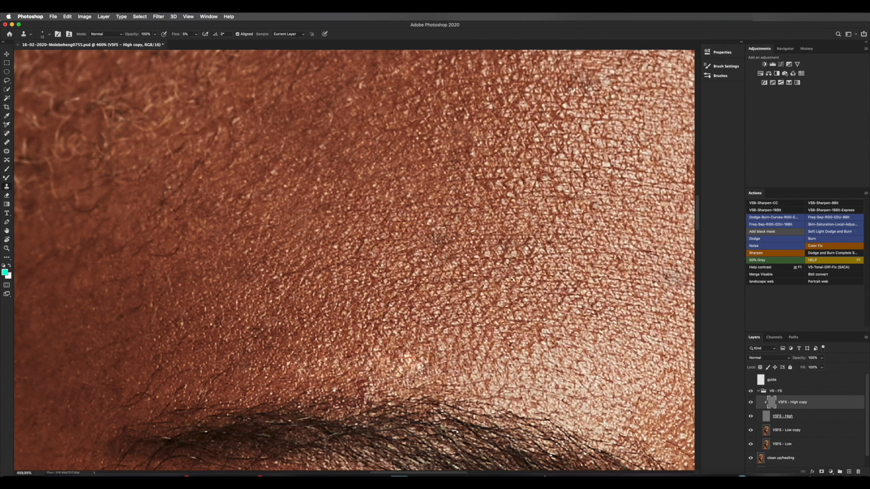
# Switch to the Mixer Brush and examine the texture around the lips, nose and far edge of the forehead up close
pyautogui.moveTo(530, 203); pyautogui.dragTo(475, 204)
pyautogui.moveTo(541, 177); pyautogui.dragTo(617, 169)
pyautogui.moveTo(393, 116); pyautogui.dragTo(398, 116)
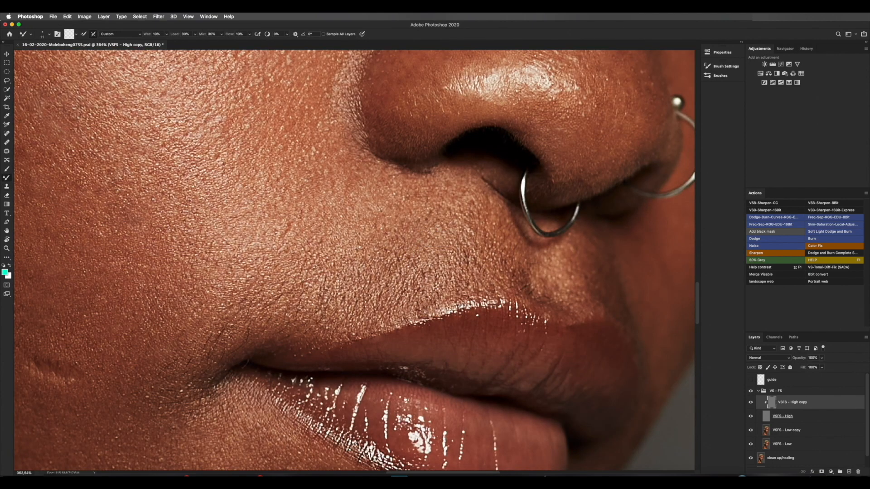
pyautogui.moveTo(560, 205); pyautogui.dragTo(502, 205)
pyautogui.moveTo(575, 147); pyautogui.dragTo(657, 147)
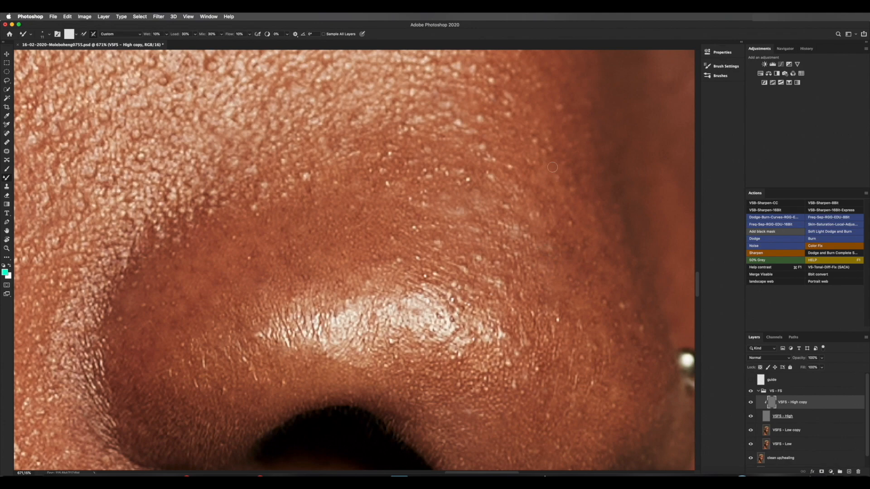
pyautogui.moveTo(556, 202); pyautogui.dragTo(485, 202)
pyautogui.moveTo(566, 207); pyautogui.dragTo(652, 208)
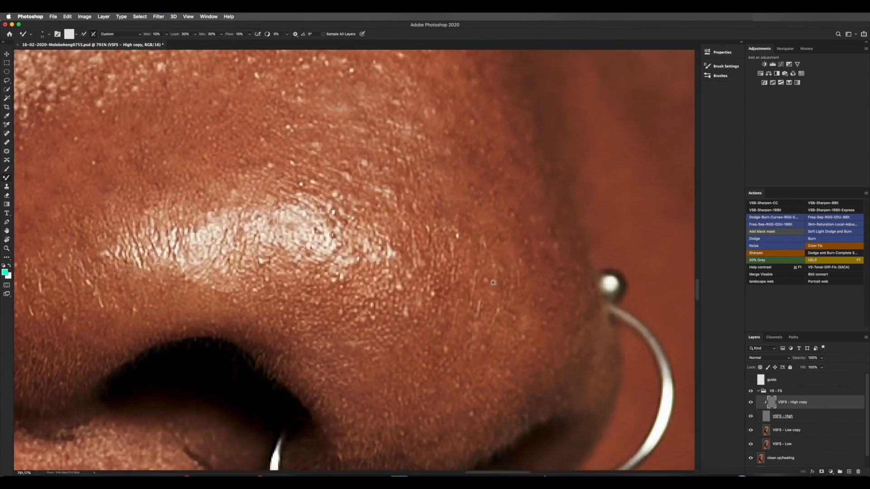
pyautogui.moveTo(453, 237); pyautogui.dragTo(406, 302)
pyautogui.moveTo(394, 226)
pyautogui.mouseDown()
pyautogui.moveTo(423, 209)
pyautogui.moveTo(435, 261)
pyautogui.mouseUp()
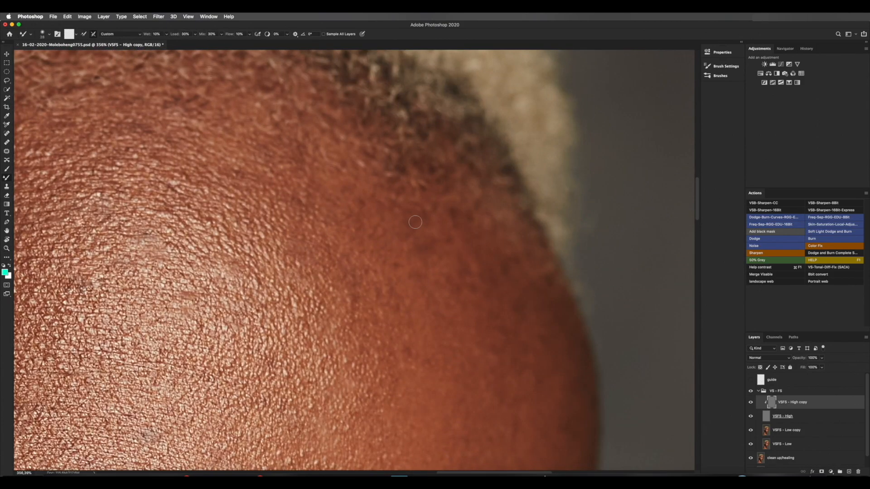
pyautogui.moveTo(410, 242); pyautogui.dragTo(388, 252)
pyautogui.moveTo(407, 220); pyautogui.dragTo(406, 265)
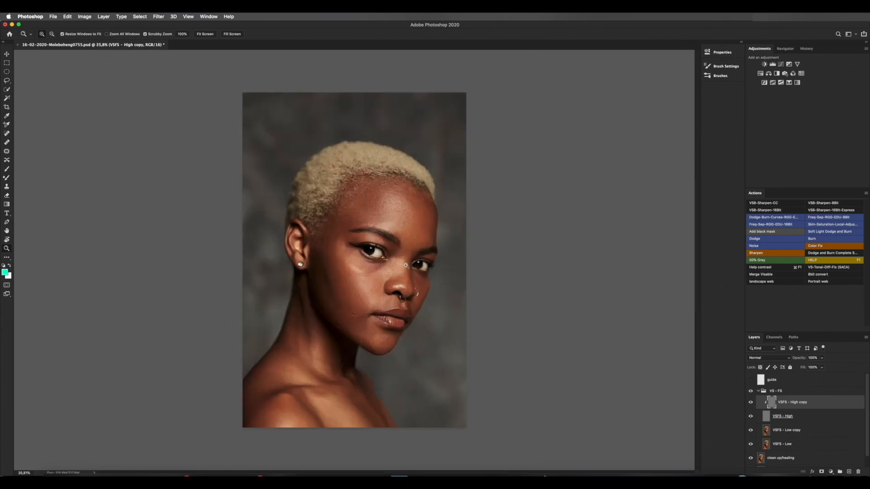
# Compare the full portrait and the enlarged face with the VSFS - High copy layer hidden and shown
pyautogui.click(751, 402)
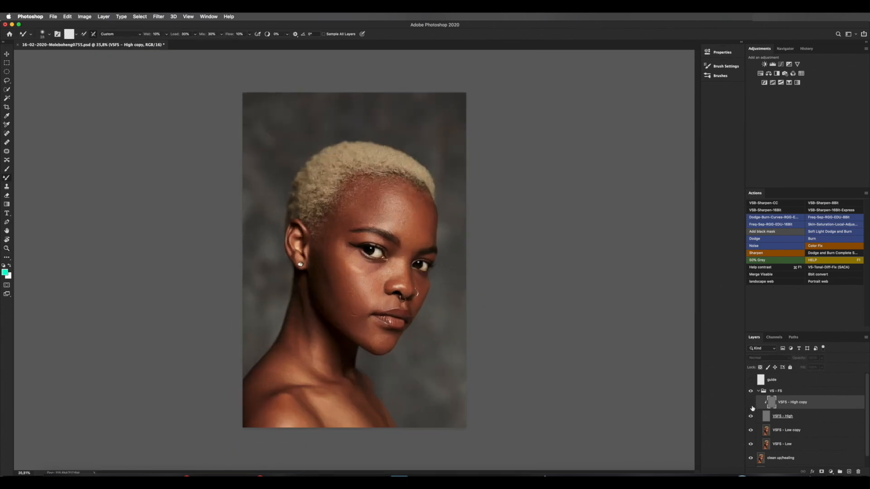
pyautogui.click(750, 402)
pyautogui.click(752, 403)
pyautogui.click(752, 403)
pyautogui.moveTo(388, 257); pyautogui.dragTo(446, 292)
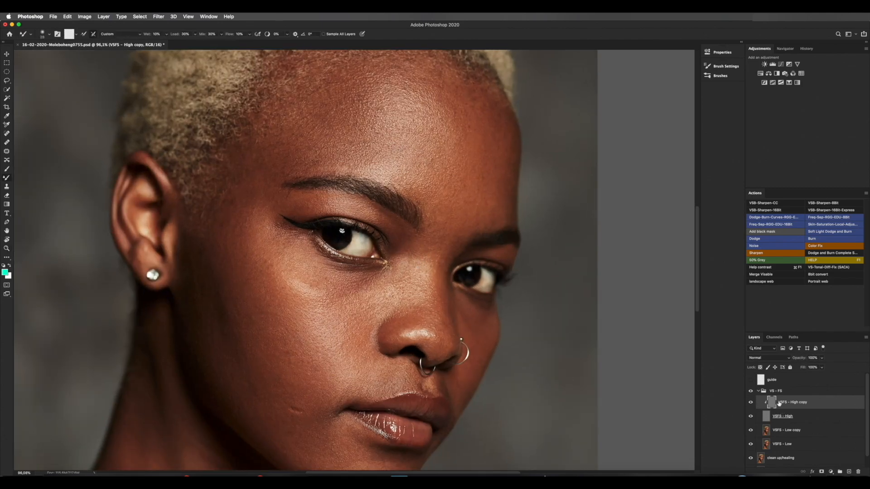
pyautogui.click(750, 405)
pyautogui.click(751, 402)
pyautogui.press('z')
pyautogui.moveTo(476, 279); pyautogui.dragTo(428, 317)
pyautogui.press('b')
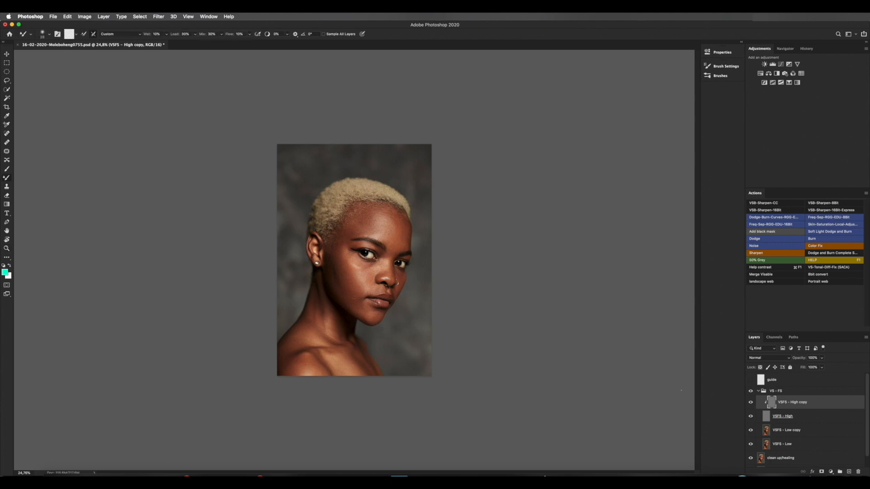
# Collapse the VS - FS group and show only the Background layer to view the original portrait
pyautogui.click(760, 392)
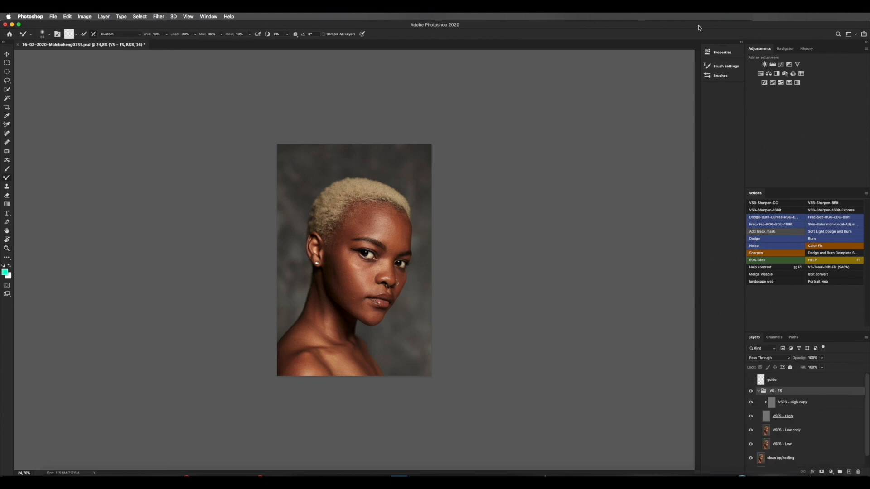
pyautogui.click(757, 392)
pyautogui.keyDown('alt'); pyautogui.click(751, 417); pyautogui.keyUp('alt')
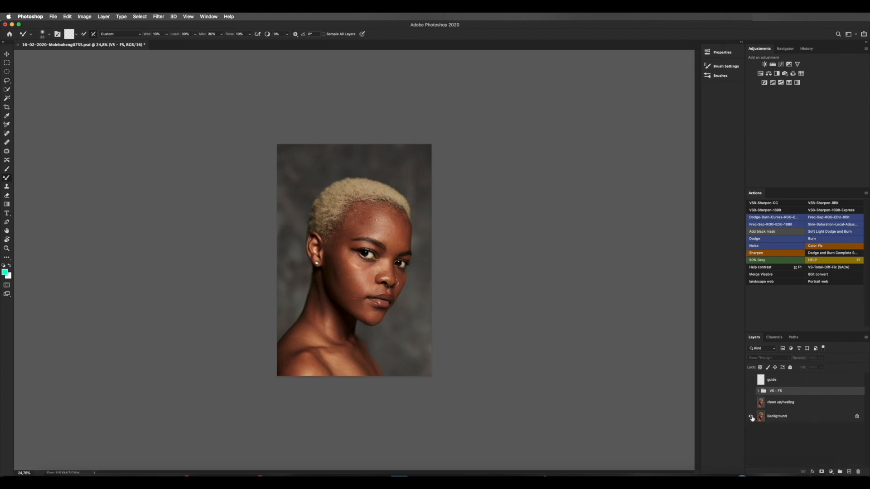
# Compare the original Background layer with the retouched portrait at closer magnification, leaving all retouching layers shown
pyautogui.keyDown('alt'); pyautogui.click(751, 417); pyautogui.keyUp('alt')
pyautogui.press('super+plus')
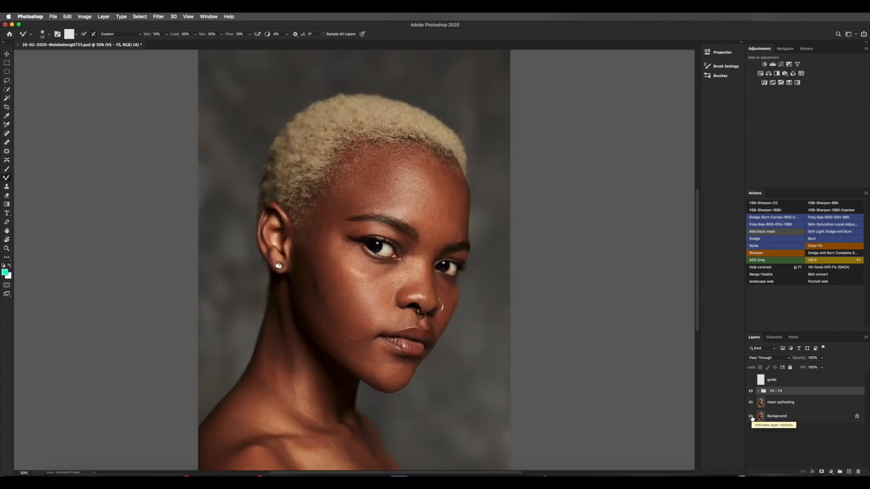
pyautogui.keyDown('alt'); pyautogui.click(751, 417); pyautogui.keyUp('alt')
pyautogui.keyDown('alt'); pyautogui.click(751, 417); pyautogui.keyUp('alt')
pyautogui.press('super+0')
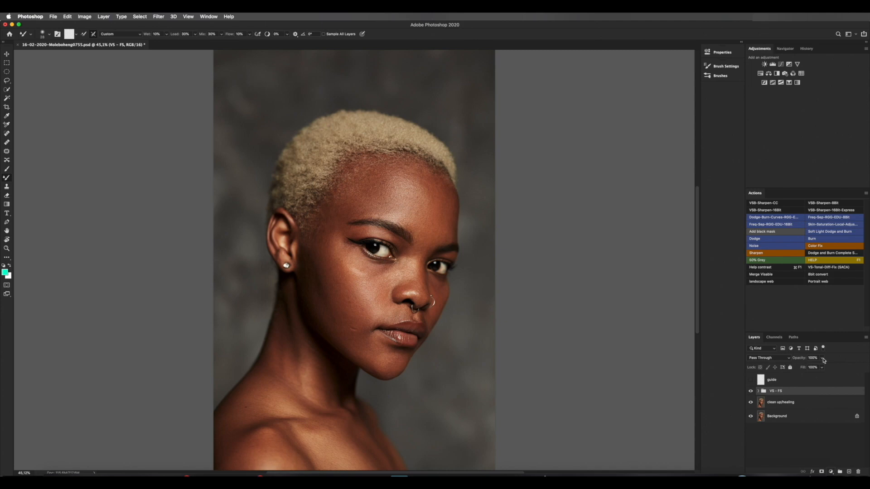
# Add a brightening Curves adjustment above the VS - FS group, invert its mask to black and name it dodge/brighten
pyautogui.click(784, 74)
pyautogui.moveTo(653, 124); pyautogui.dragTo(650, 117)
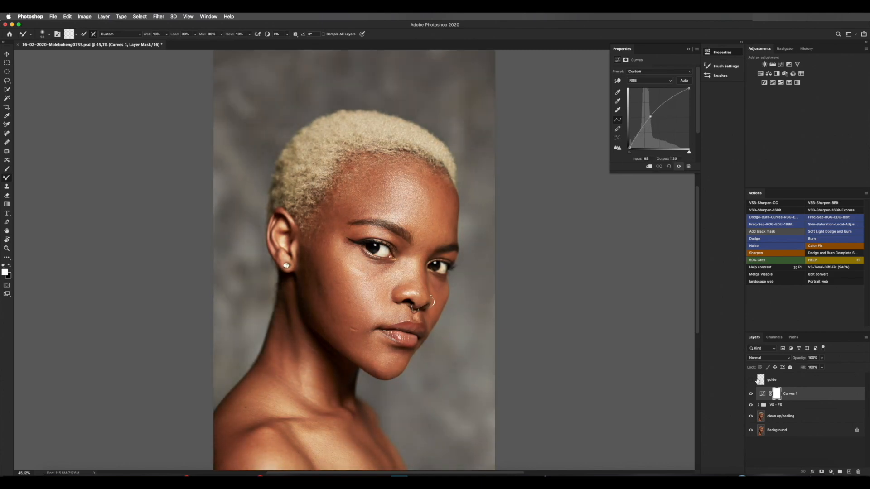
pyautogui.press('super+i')
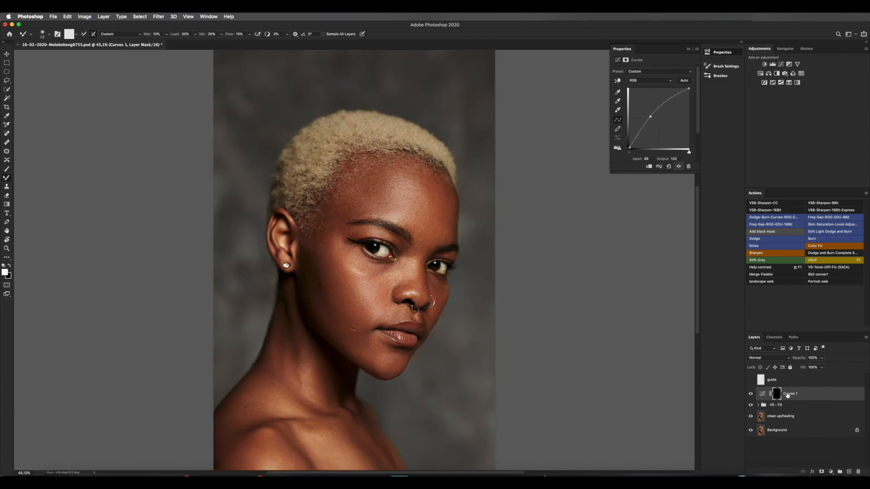
pyautogui.doubleClick(790, 393)
pyautogui.write('dd')
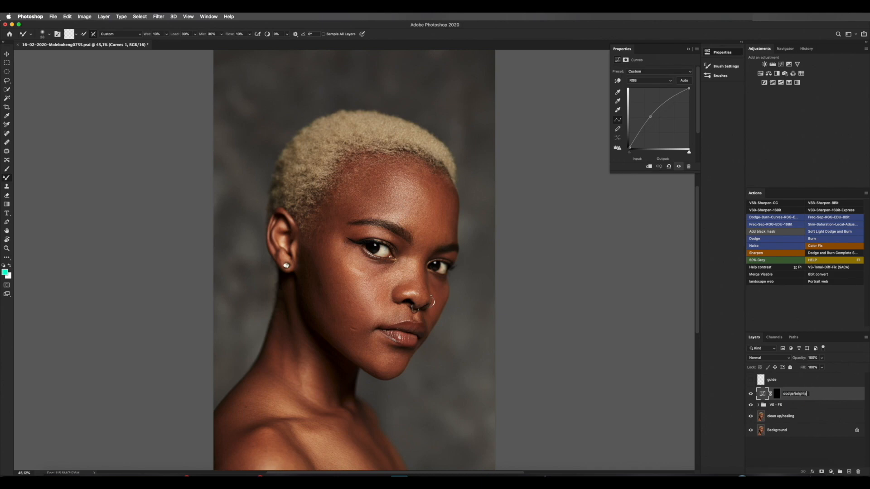
pyautogui.press('Return')
# Add a darkening Curves adjustment with input 148 and output 104, name it burn/darken and invert its mask to black
pyautogui.click(781, 64)
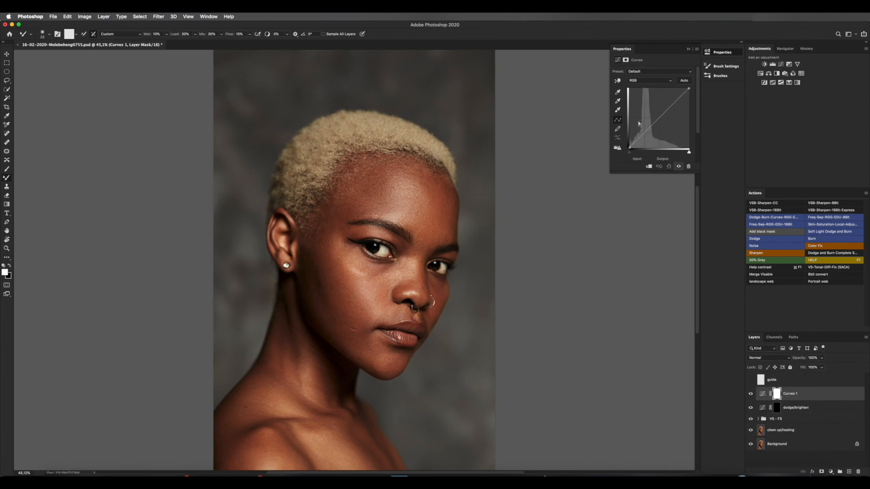
pyautogui.moveTo(663, 113); pyautogui.dragTo(664, 123)
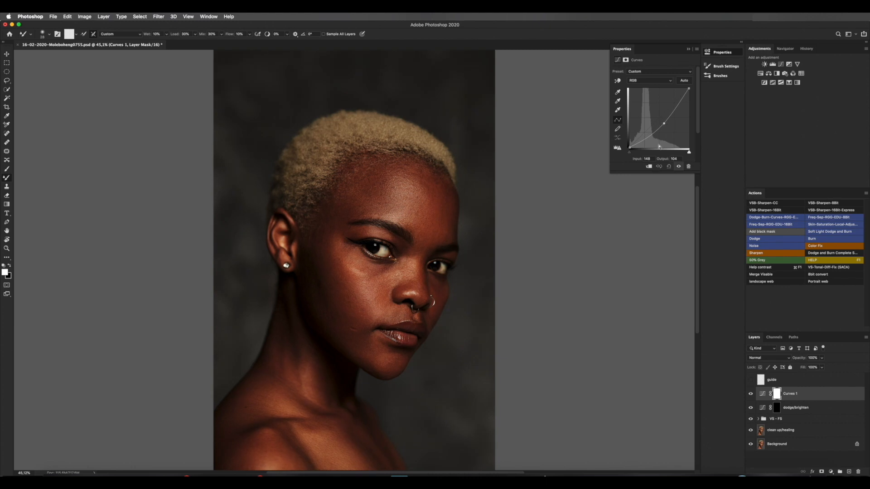
pyautogui.doubleClick(789, 394)
pyautogui.write('burn/darken')
pyautogui.press('Return')
pyautogui.press('super+i')
# Group the burn/darken and dodge/brighten layers under the name Dodge and Burn
pyautogui.keyDown('shift'); pyautogui.click(812, 412); pyautogui.keyUp('shift')
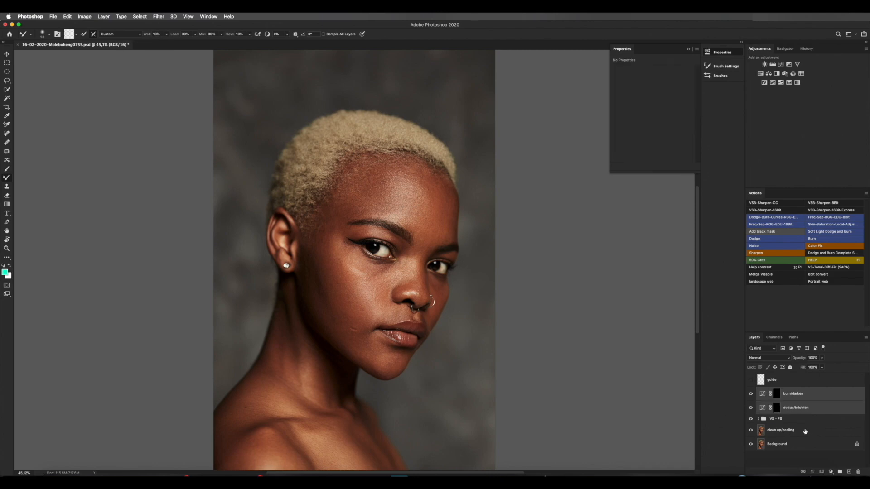
pyautogui.press('super+g')
pyautogui.write('Dodge and Burn')
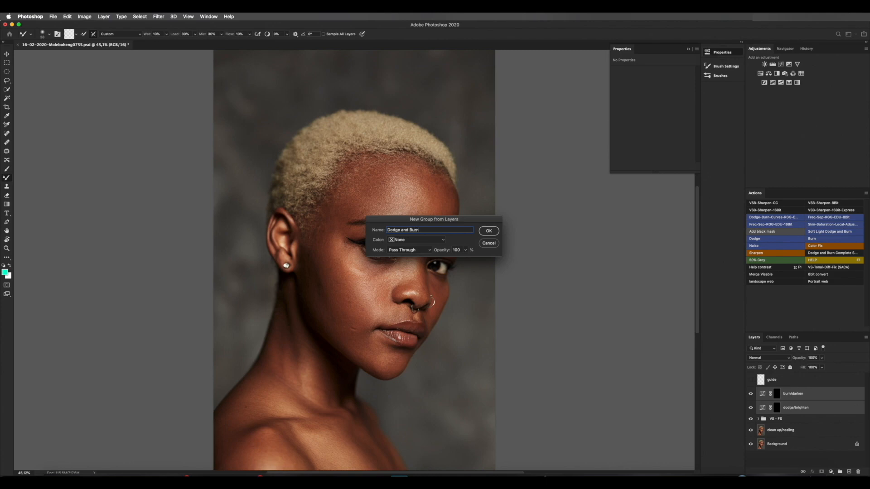
pyautogui.press('Return')
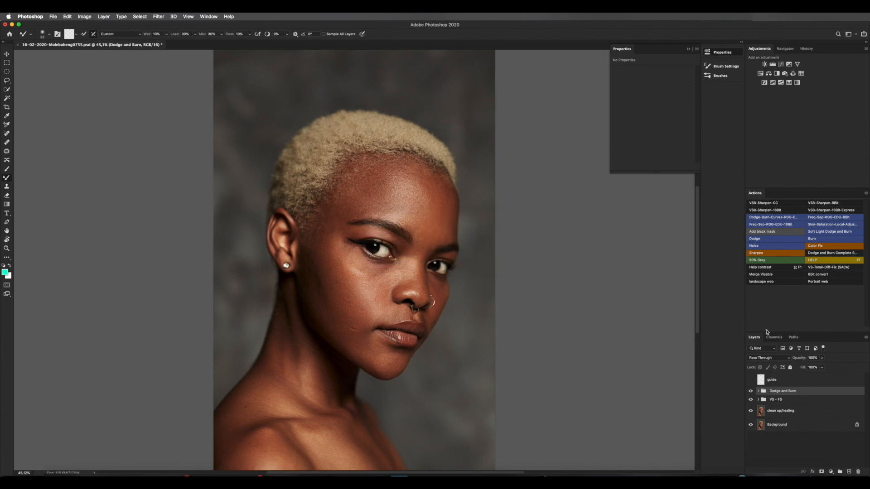
# Compare the portrait with the Dodge and Burn group hidden and shown
pyautogui.click(750, 391)
pyautogui.click(750, 391)
pyautogui.click(750, 391)
pyautogui.click(750, 392)
pyautogui.click(750, 391)
pyautogui.click(750, 392)
# Target the dodge/brighten layer's mask inside the Dodge and Burn group and set the Brush to Soft Round with 0% hardness
pyautogui.click(758, 391)
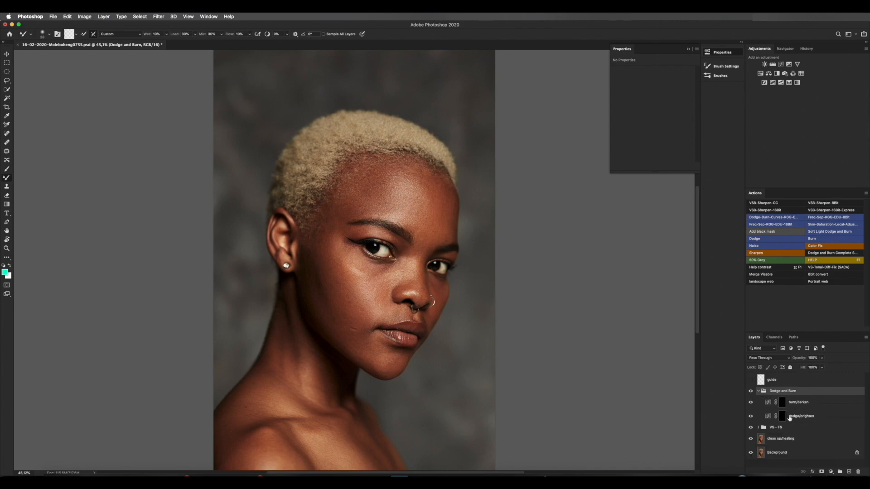
pyautogui.click(782, 417)
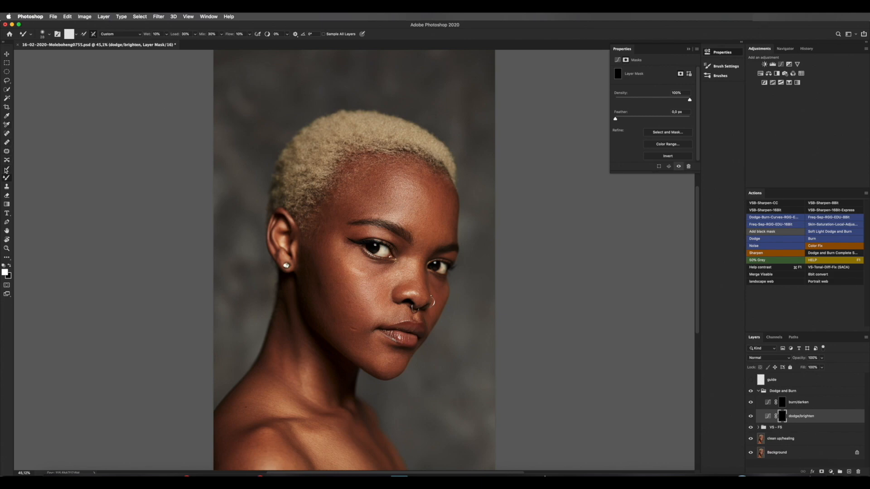
pyautogui.click(7, 170)
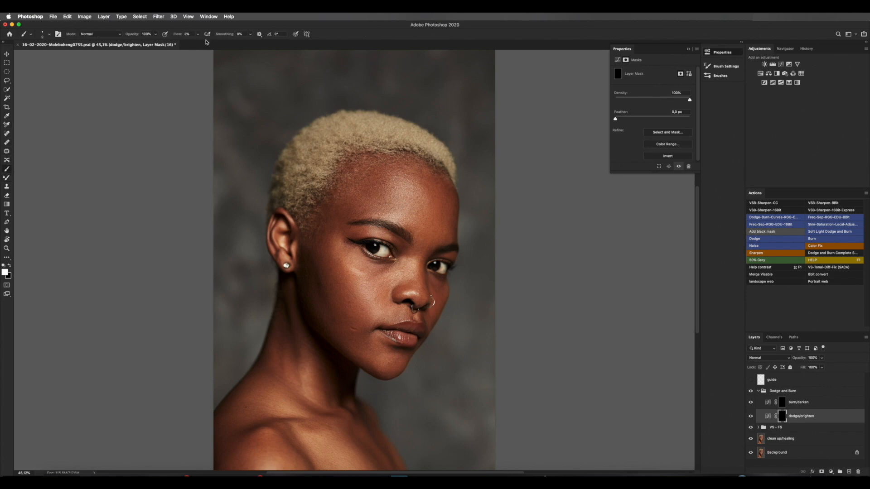
pyautogui.rightClick(369, 371)
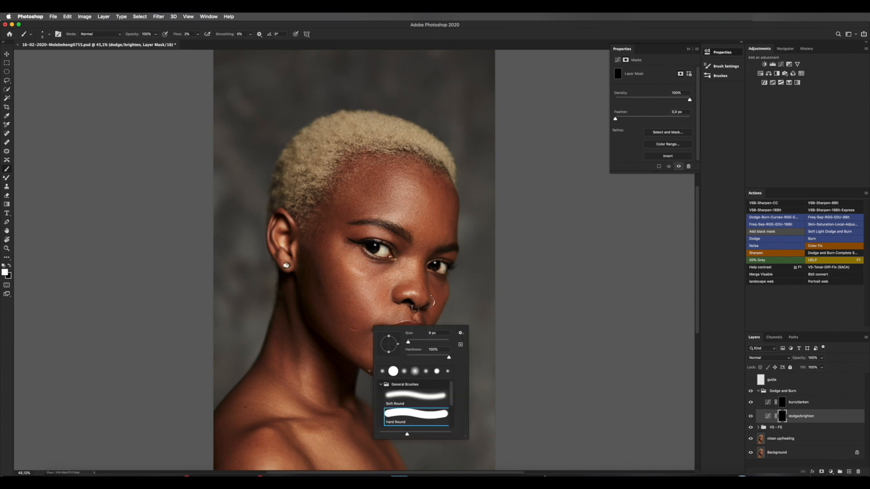
pyautogui.click(411, 397)
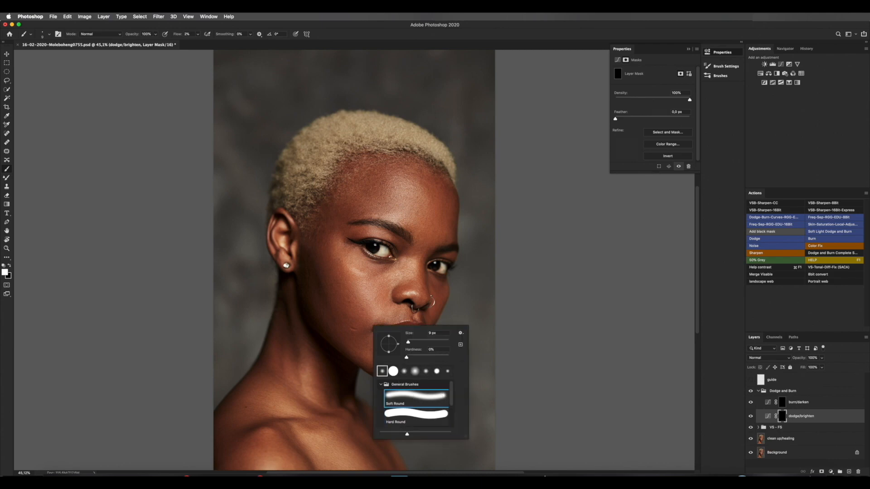
pyautogui.press('Return')
# Compare the cheek up close and the full portrait with the dodge/brighten layer hidden and shown
pyautogui.scroll(8, 335, 309)
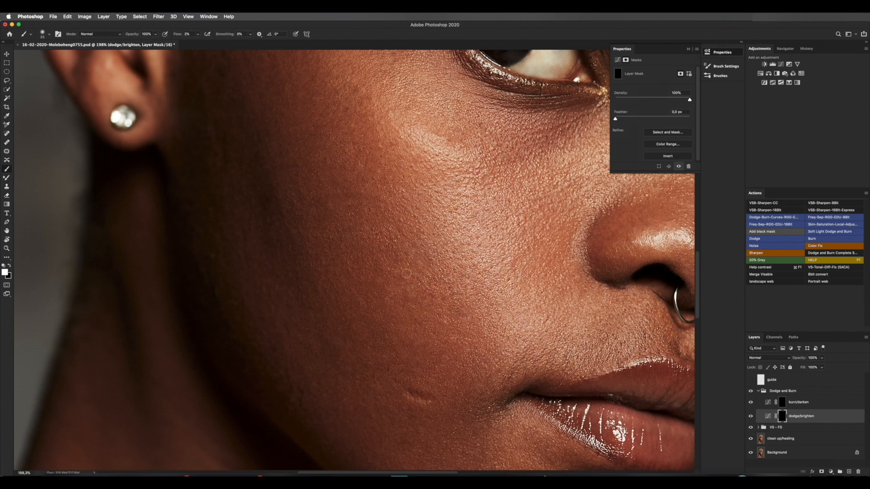
pyautogui.click(751, 417)
pyautogui.click(749, 417)
pyautogui.press('z')
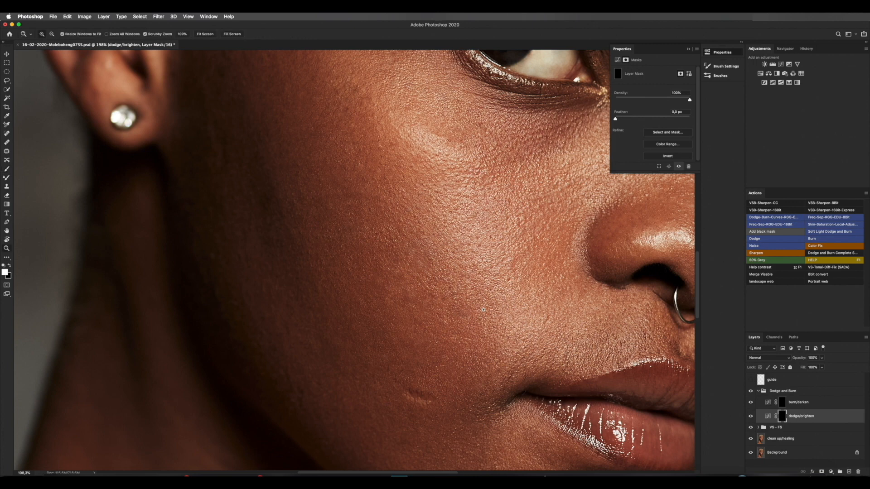
pyautogui.moveTo(512, 354); pyautogui.dragTo(431, 351)
pyautogui.press('b')
pyautogui.click(748, 418)
pyautogui.click(750, 417)
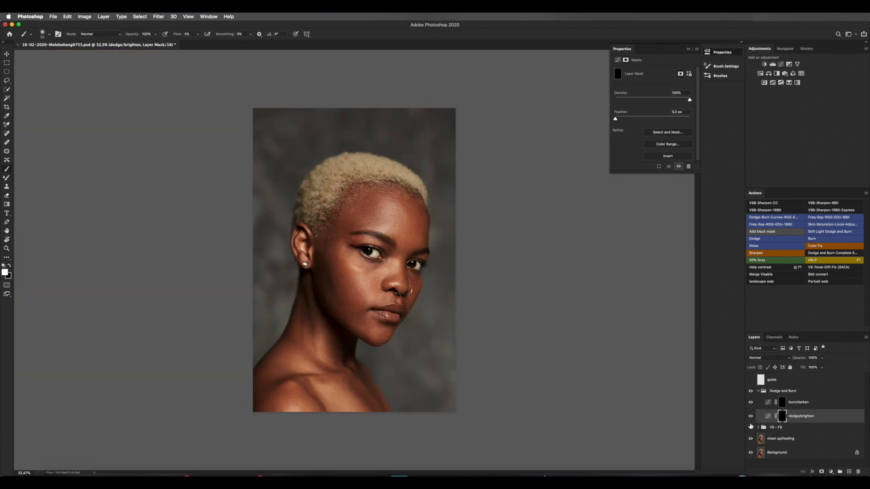
# Replace the Dodge and Burn group with the ready-made VS Dodge & Burn layer setup and collapse it
pyautogui.click(796, 395)
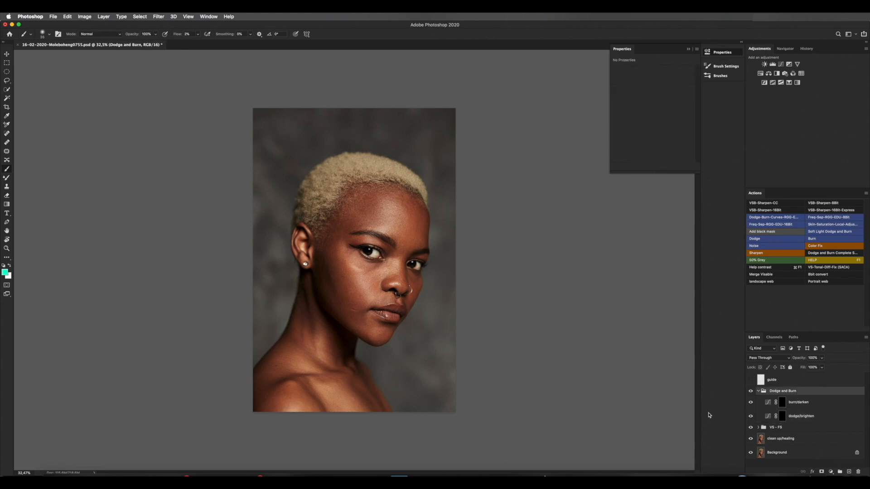
pyautogui.press('Delete')
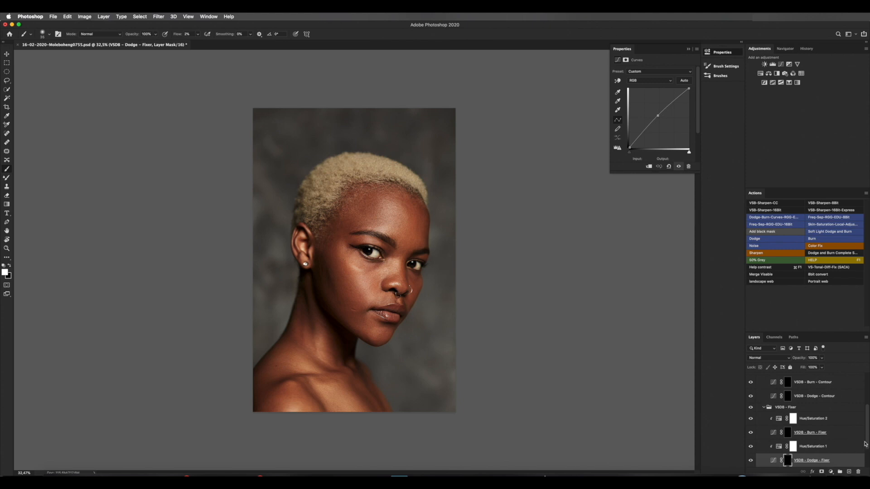
pyautogui.scroll(5, 862, 445)
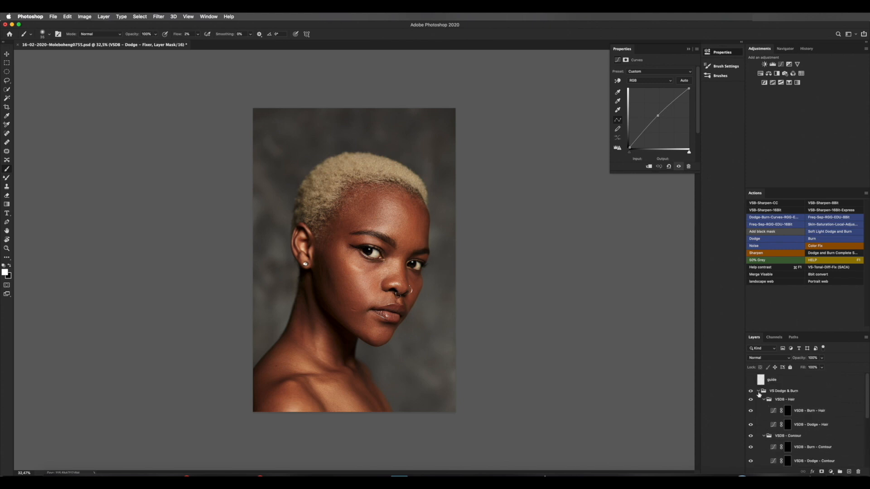
pyautogui.click(759, 392)
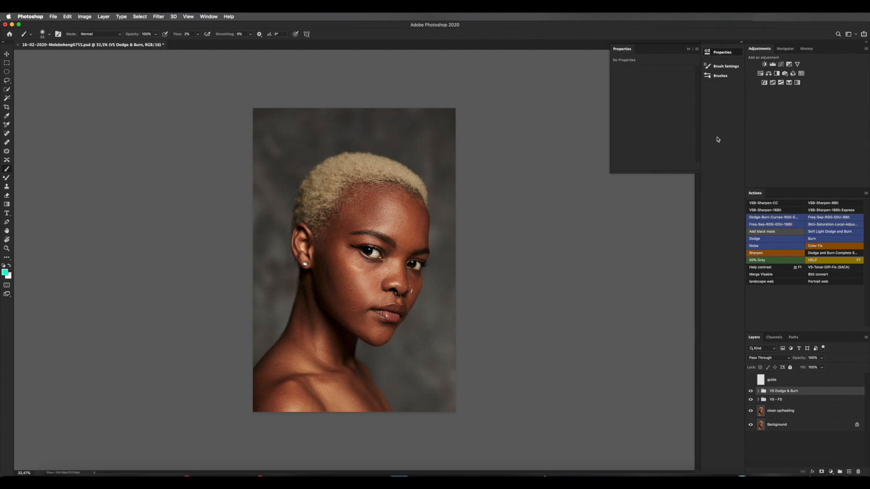
# Run the HELP action and set the Curves 1 layer in its group to the Linear Contrast (RGB) preset
pyautogui.click(831, 261)
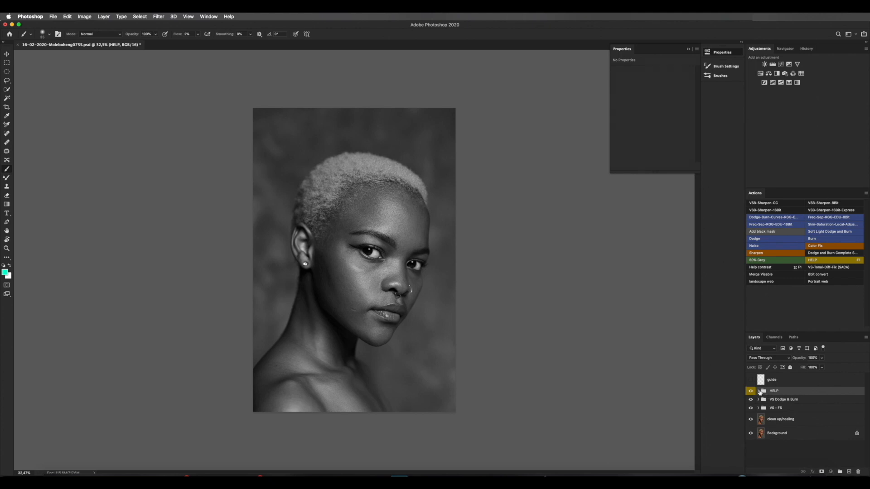
pyautogui.click(758, 391)
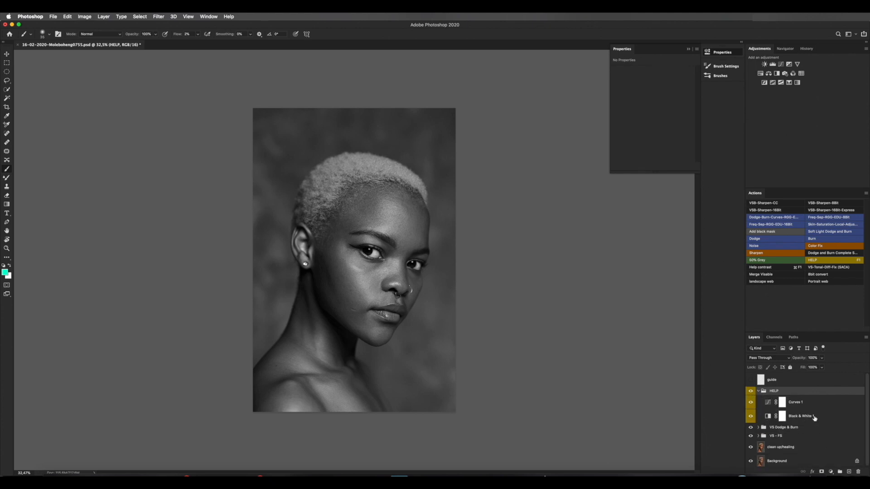
pyautogui.click(767, 402)
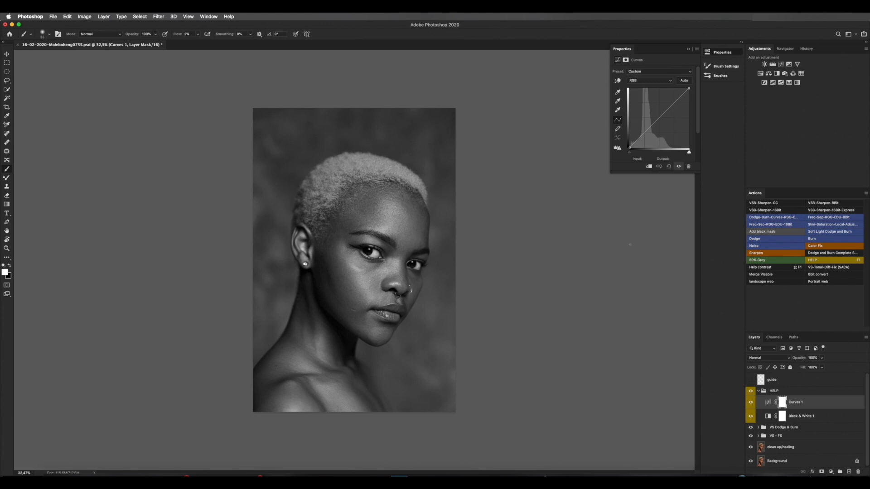
pyautogui.click(652, 73)
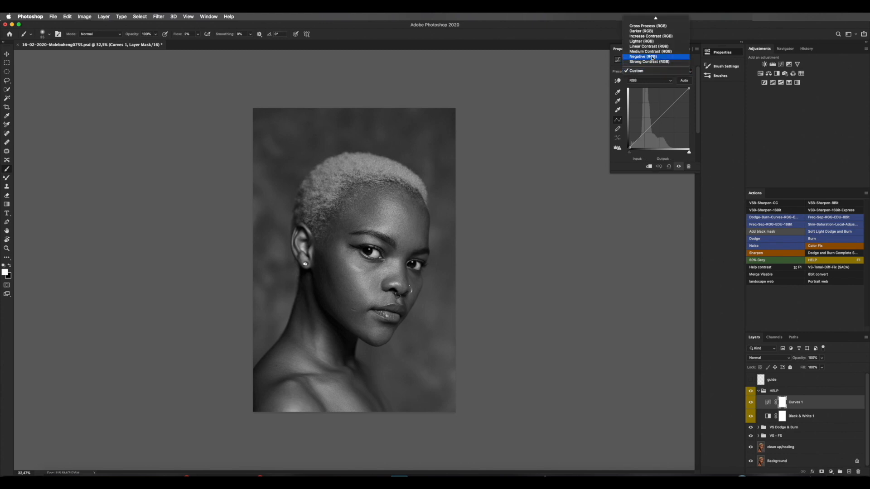
pyautogui.click(611, 145)
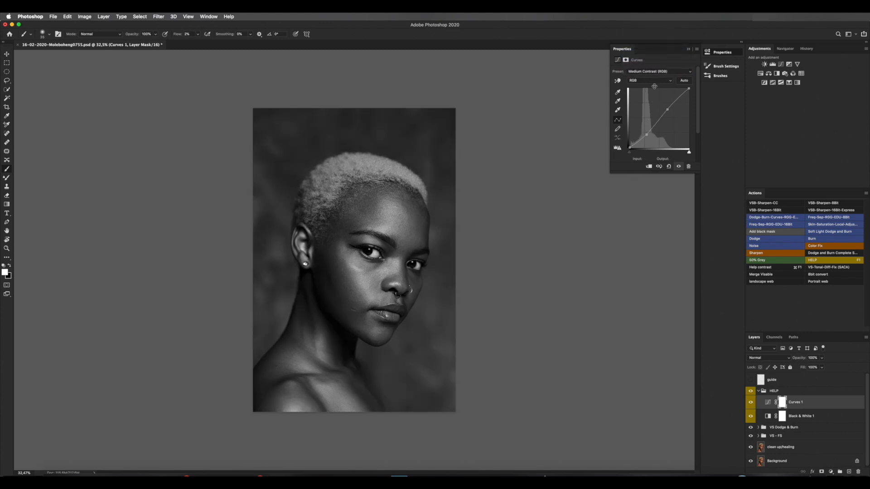
pyautogui.click(653, 71)
pyautogui.click(649, 66)
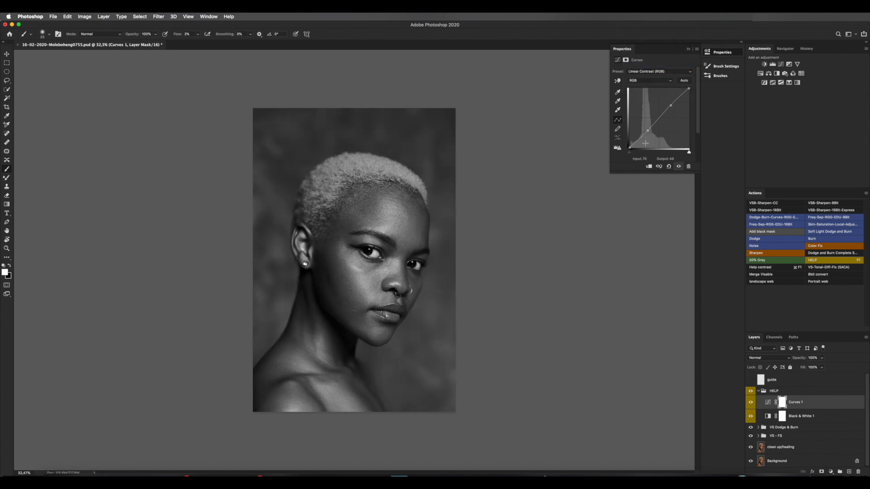
pyautogui.click(750, 405)
pyautogui.click(750, 404)
# Collapse the HELP group, expand VS Dodge & Burn and target the mask of the VSDB - Dodge - Fixer layer
pyautogui.click(759, 391)
pyautogui.click(759, 400)
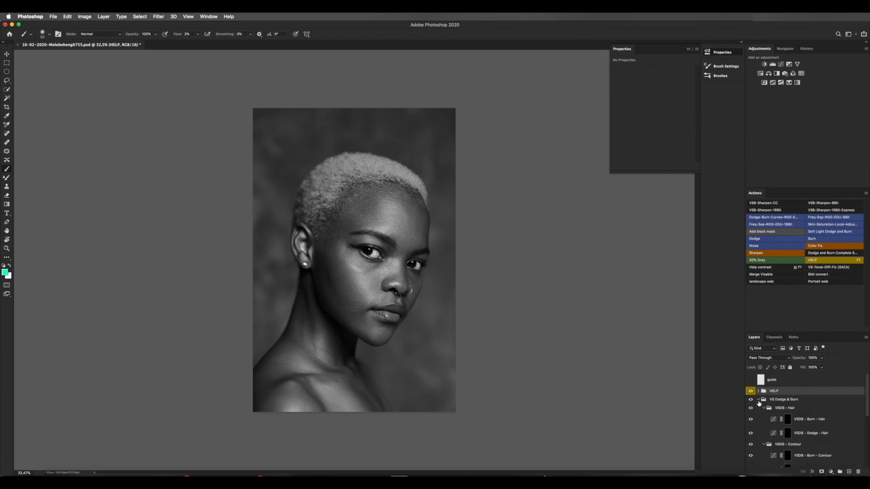
pyautogui.moveTo(867, 409); pyautogui.dragTo(867, 462)
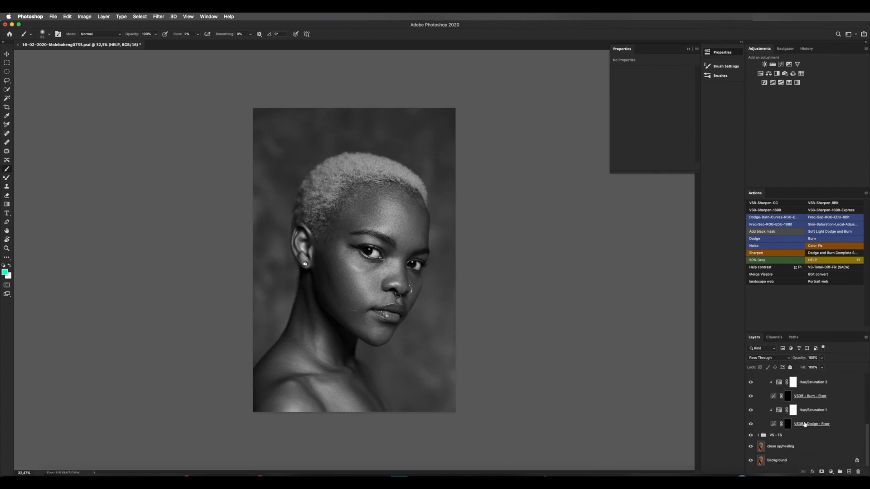
pyautogui.click(788, 426)
# Examine the skin tones on the cheek and the far side of the forehead up close in black and white
pyautogui.press('z')
pyautogui.moveTo(346, 265)
pyautogui.mouseDown()
pyautogui.moveTo(356, 307)
pyautogui.moveTo(348, 322)
pyautogui.moveTo(377, 316)
pyautogui.mouseUp()
pyautogui.press('b')
pyautogui.press('z')
pyautogui.press('b')
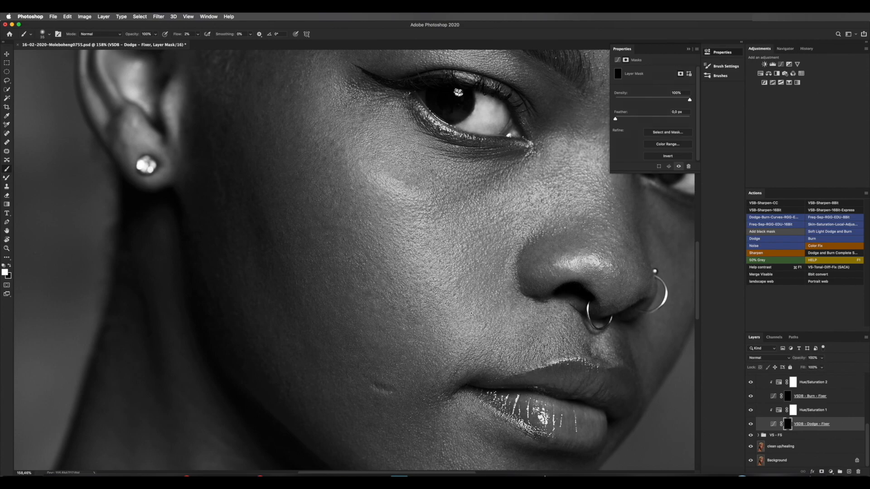
pyautogui.press('z')
pyautogui.press('super+0')
pyautogui.moveTo(396, 235); pyautogui.dragTo(489, 232)
pyautogui.press('b')
pyautogui.press('z')
pyautogui.moveTo(438, 268); pyautogui.dragTo(464, 268)
pyautogui.press('b')
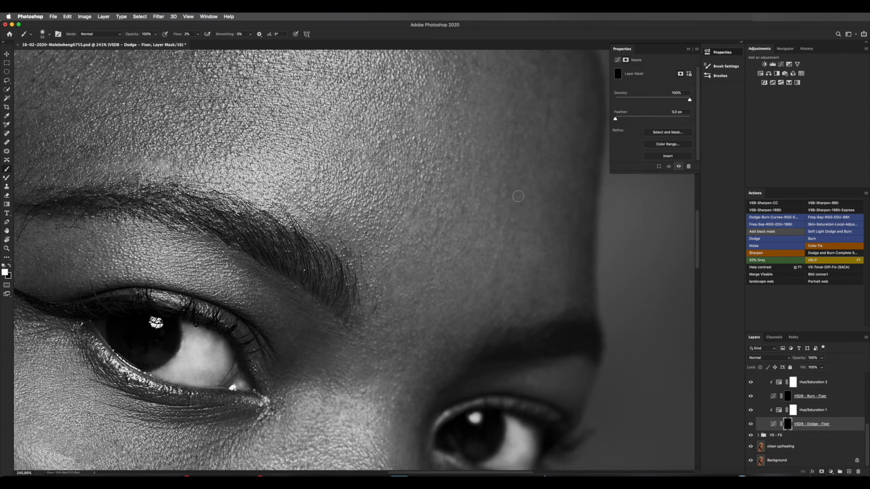
# Compare the skin between the eyebrows and far forehead with the VSDB - Dodge - Fixer layer hidden and shown
pyautogui.click(750, 424)
pyautogui.click(750, 425)
pyautogui.press('z')
pyautogui.moveTo(511, 312)
pyautogui.mouseDown()
pyautogui.moveTo(405, 305)
pyautogui.moveTo(432, 309)
pyautogui.mouseUp()
pyautogui.press('b')
pyautogui.click(749, 425)
pyautogui.click(750, 425)
# Check the upper forehead and hairline with the VSDB - Dodge - Fixer layer toggled off and on, at several magnifications
pyautogui.press('z')
pyautogui.moveTo(388, 207); pyautogui.dragTo(448, 213)
pyautogui.press('b')
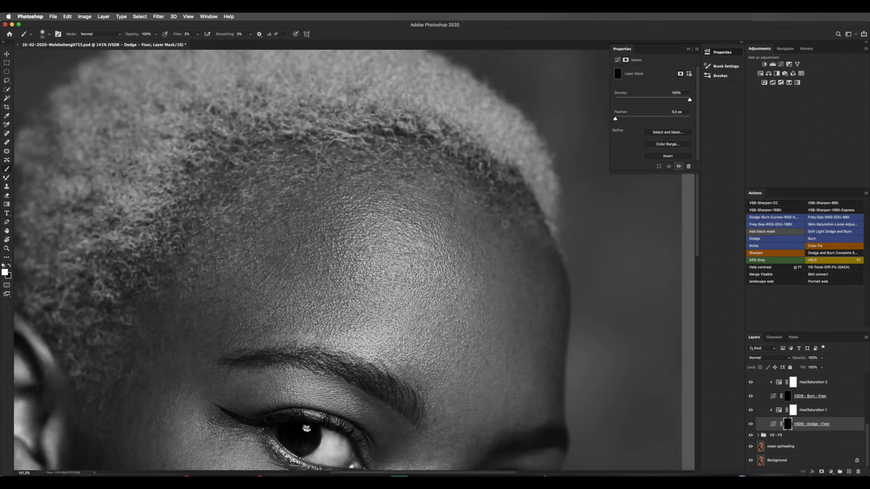
pyautogui.click(749, 424)
pyautogui.click(750, 426)
pyautogui.press('z')
pyautogui.moveTo(520, 334); pyautogui.dragTo(559, 324)
pyautogui.press('b')
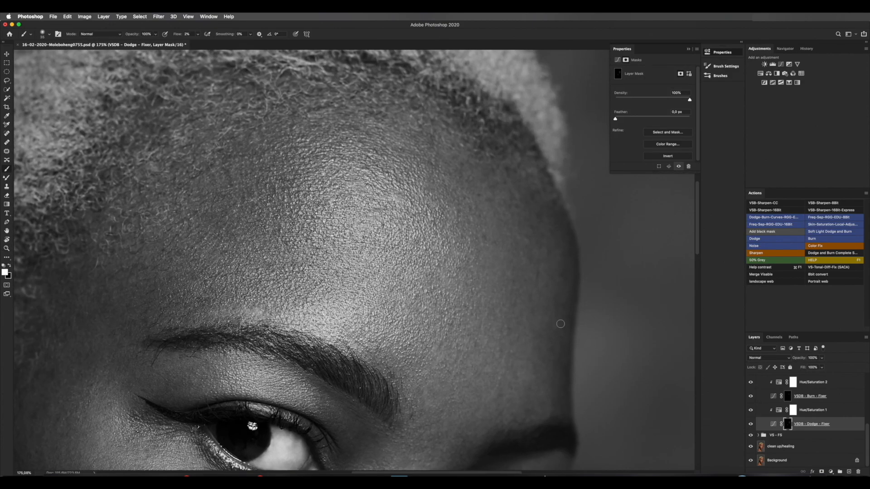
pyautogui.press('z')
pyautogui.moveTo(514, 332)
pyautogui.mouseDown()
pyautogui.moveTo(390, 224)
pyautogui.moveTo(521, 271)
pyautogui.moveTo(588, 317)
pyautogui.mouseUp()
pyautogui.press('b')
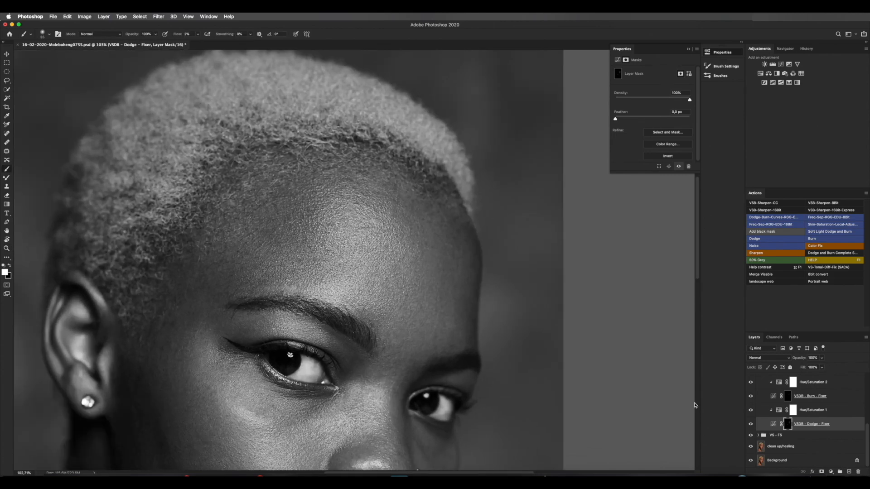
# Compare the forehead and the near eye with the VSDB - Dodge - Fixer layer hidden and shown
pyautogui.click(750, 424)
pyautogui.click(750, 424)
pyautogui.click(750, 424)
pyautogui.click(750, 424)
pyautogui.press('z')
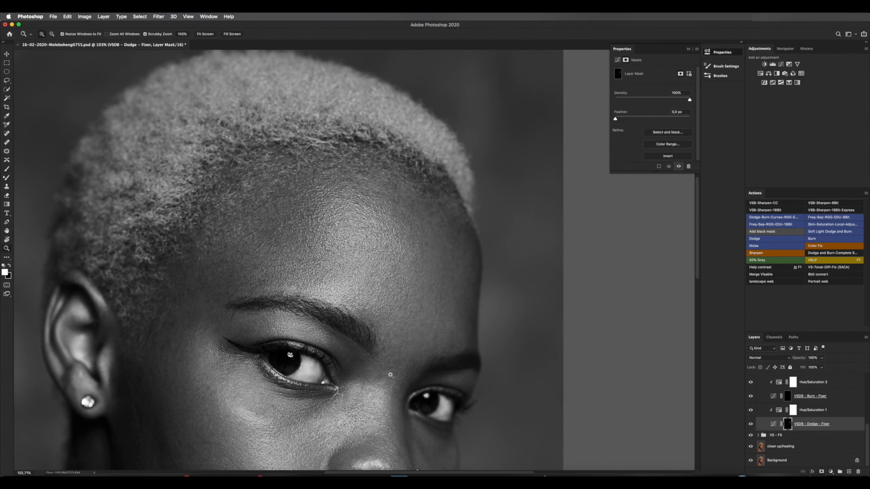
pyautogui.press('super+0')
pyautogui.moveTo(393, 237); pyautogui.dragTo(436, 240)
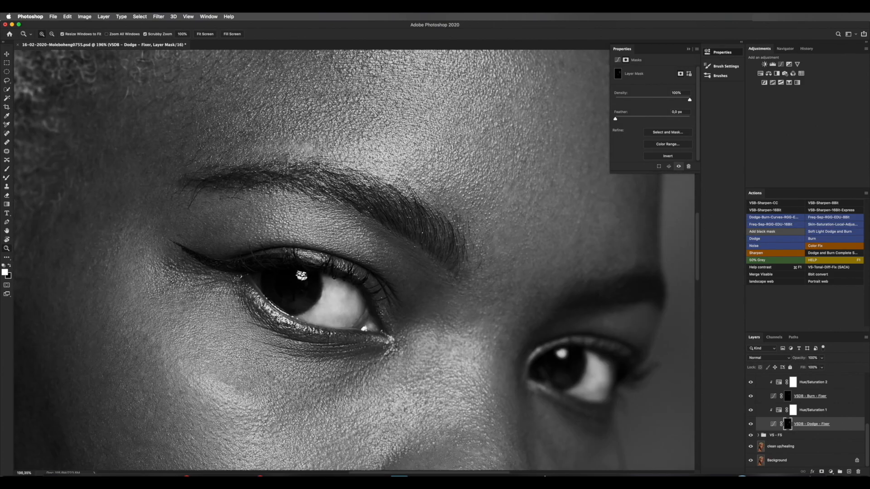
pyautogui.moveTo(275, 320); pyautogui.dragTo(315, 317)
pyautogui.press('b')
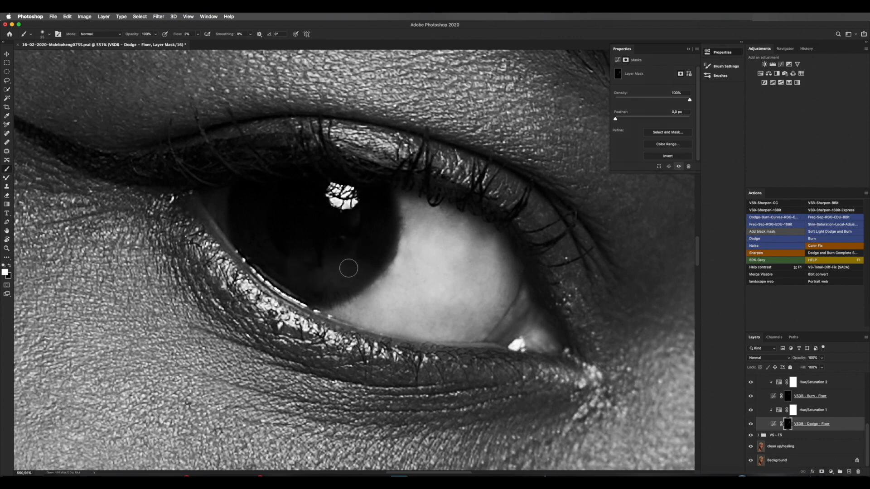
pyautogui.click(751, 426)
pyautogui.click(751, 424)
# Target the mask of the VSDB - Burn - Fixer layer and compare the near eye with that layer hidden and shown
pyautogui.click(788, 397)
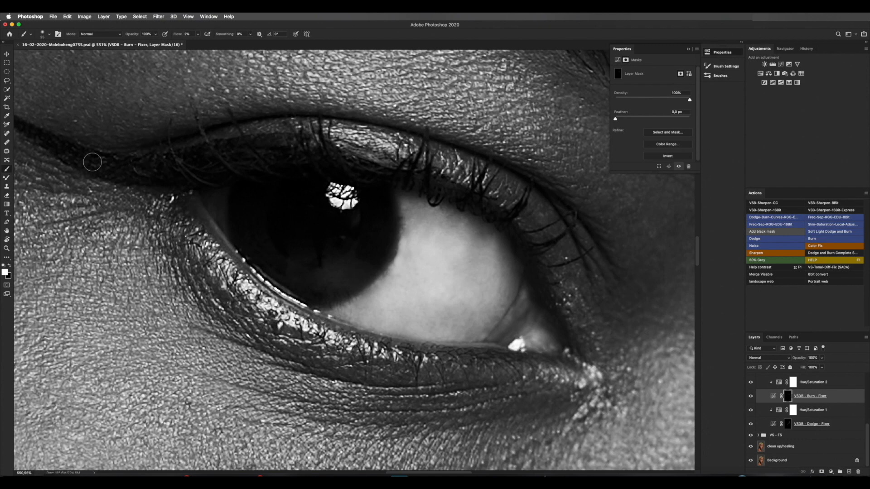
pyautogui.hscroll(-5, 136, 159)
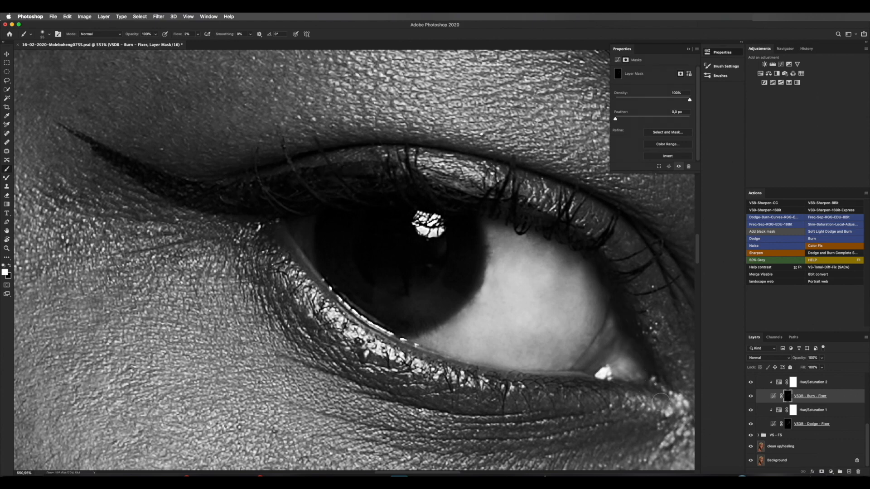
pyautogui.click(750, 397)
pyautogui.click(751, 397)
pyautogui.click(751, 397)
pyautogui.click(751, 397)
# Check the whole face at several magnifications, toggling the VSDB - Burn - Fixer layer off and on
pyautogui.press('z')
pyautogui.moveTo(457, 247); pyautogui.dragTo(387, 255)
pyautogui.moveTo(446, 194); pyautogui.dragTo(502, 242)
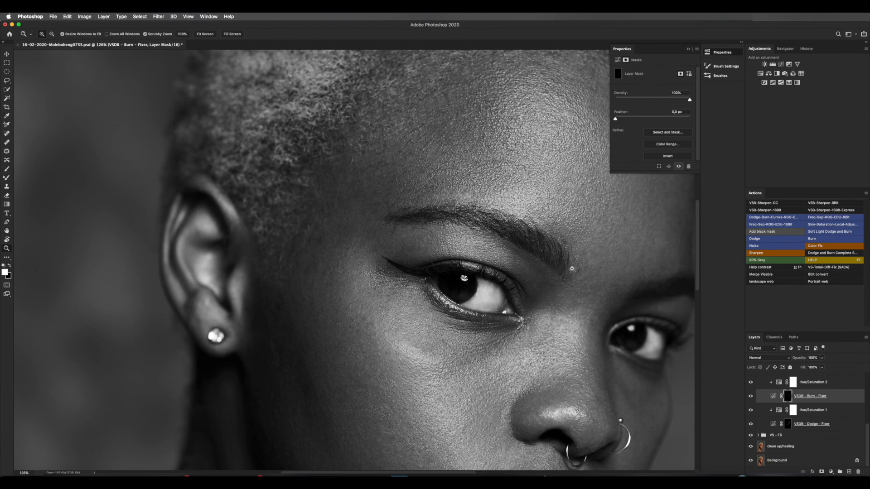
pyautogui.moveTo(570, 269); pyautogui.dragTo(572, 269)
pyautogui.press('b')
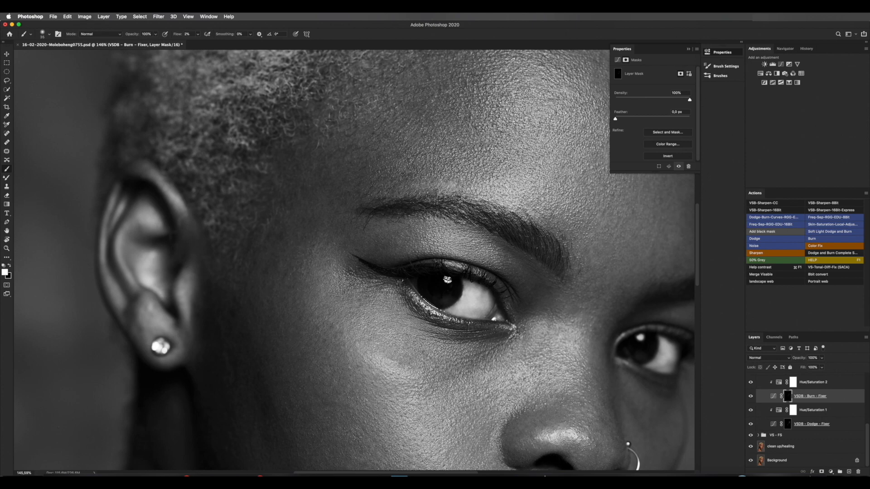
pyautogui.click(751, 396)
pyautogui.click(752, 397)
pyautogui.press('z')
pyautogui.moveTo(573, 284); pyautogui.dragTo(490, 280)
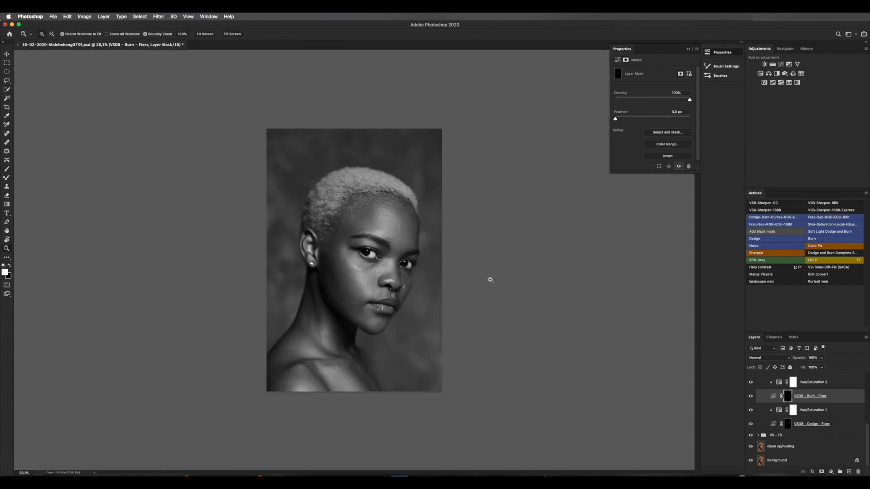
pyautogui.moveTo(385, 278); pyautogui.dragTo(469, 315)
pyautogui.press('b')
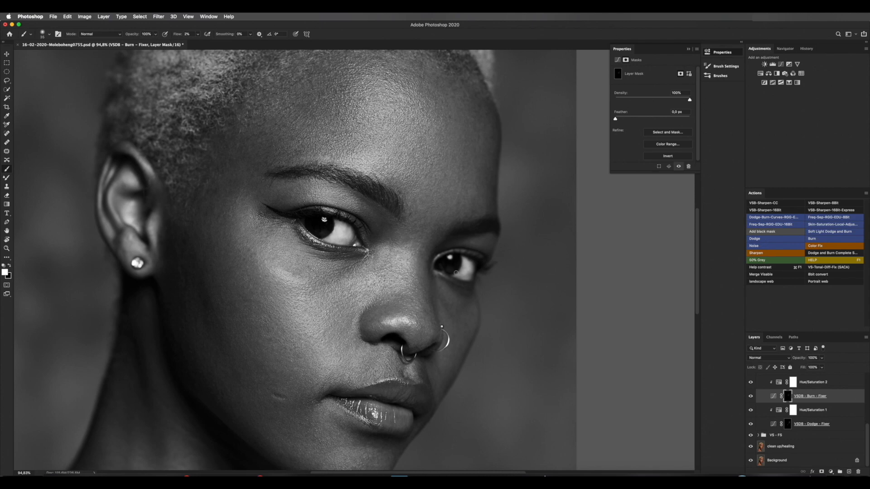
# Dodge uneven facial skin on the VSDB - Dodge - Fixer mask with a larger brush, and return to the VSDB - Burn - Fixer mask
pyautogui.press(']')
pyautogui.click(788, 424)
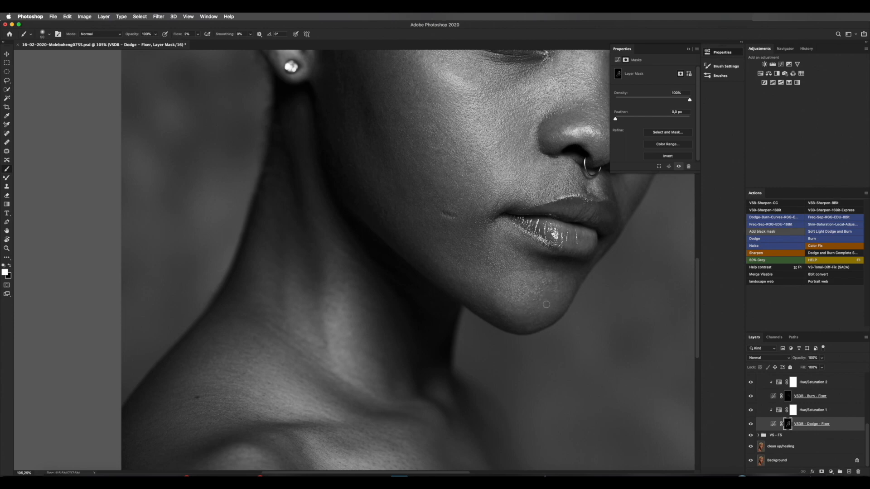
pyautogui.click(787, 396)
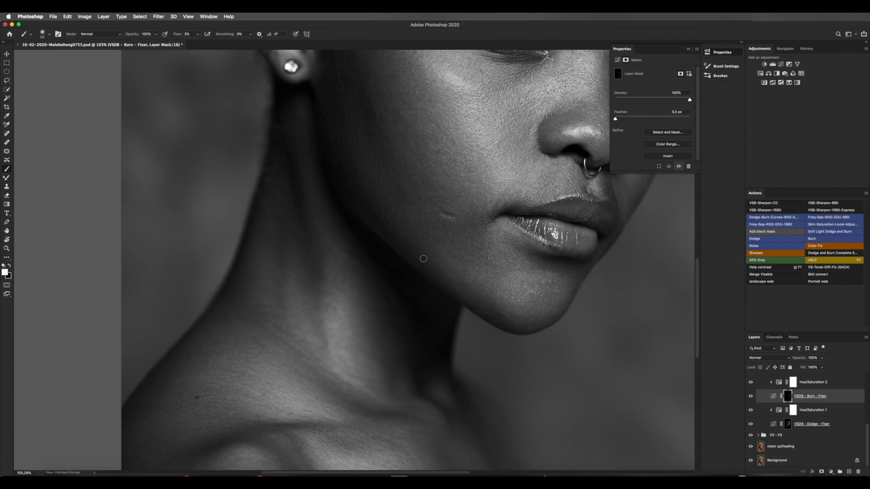
# Burn the skin at the near temple, refine the forehead on the VSDB - Dodge - Fixer mask, and save the document
pyautogui.press('super+0')
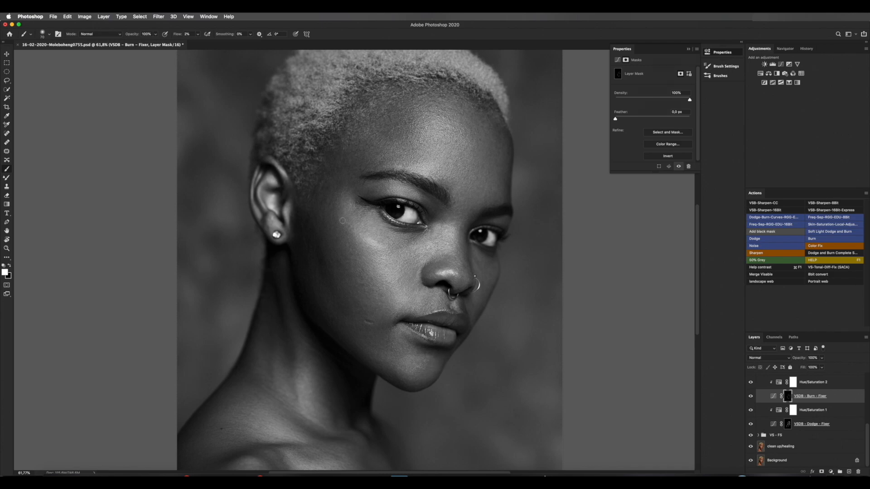
pyautogui.moveTo(327, 205)
pyautogui.mouseDown()
pyautogui.moveTo(321, 200)
pyautogui.moveTo(329, 202)
pyautogui.mouseUp()
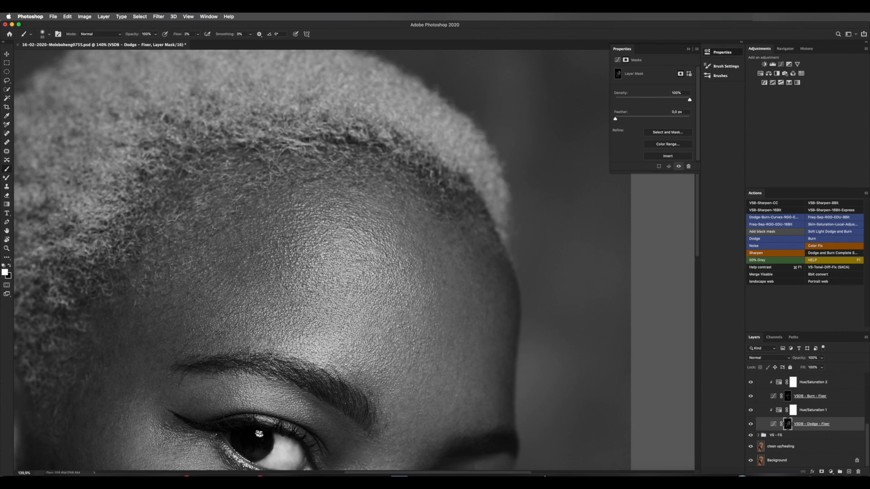
pyautogui.scroll(-3, 467, 312)
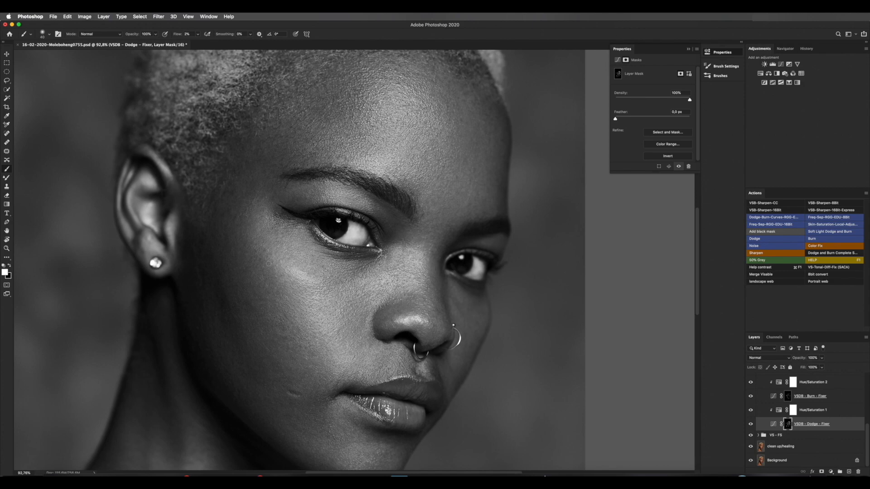
pyautogui.press('super+s')
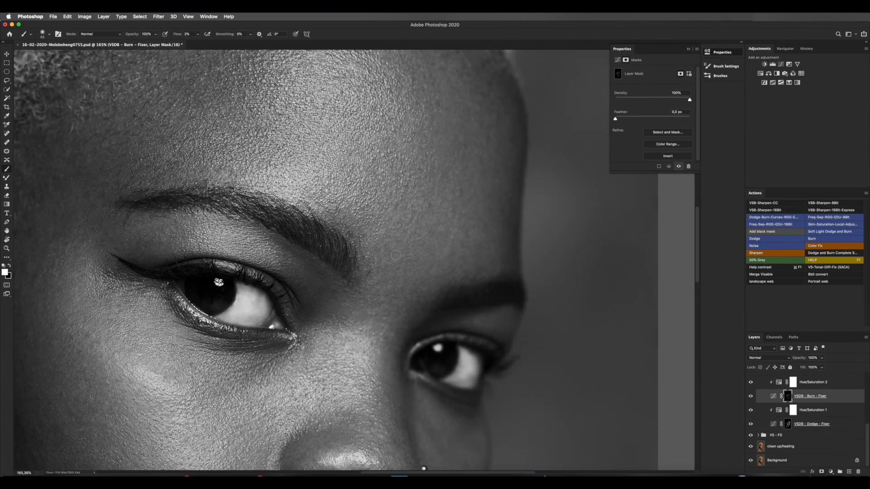
# Burn uneven bright patches between the eyebrows and around the far eye on the VSDB - Burn - Fixer mask
pyautogui.moveTo(466, 329)
pyautogui.mouseDown()
pyautogui.moveTo(421, 330)
pyautogui.moveTo(433, 289)
pyautogui.mouseUp()
pyautogui.moveTo(398, 246); pyautogui.dragTo(423, 249)
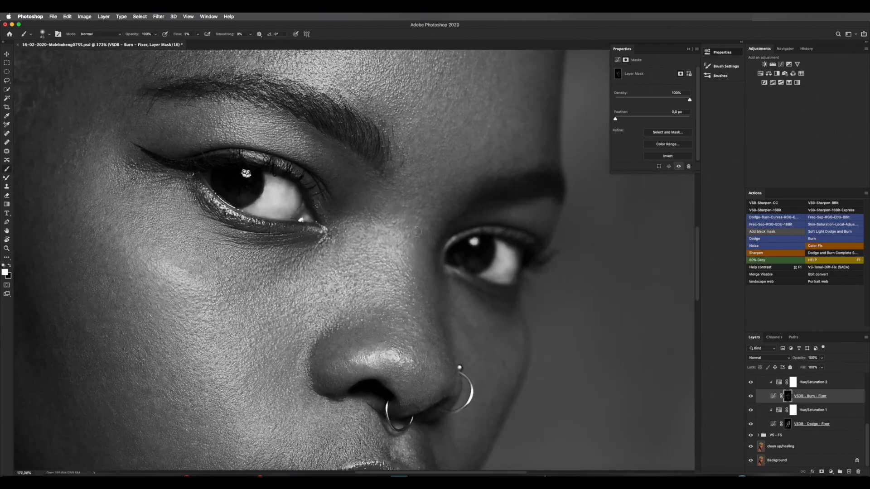
pyautogui.moveTo(471, 200); pyautogui.dragTo(457, 199)
pyautogui.moveTo(484, 152); pyautogui.dragTo(501, 149)
pyautogui.moveTo(475, 198); pyautogui.dragTo(439, 198)
pyautogui.moveTo(495, 134)
pyautogui.mouseDown()
pyautogui.moveTo(511, 128)
pyautogui.moveTo(403, 224)
pyautogui.mouseUp()
pyautogui.moveTo(279, 242); pyautogui.dragTo(296, 242)
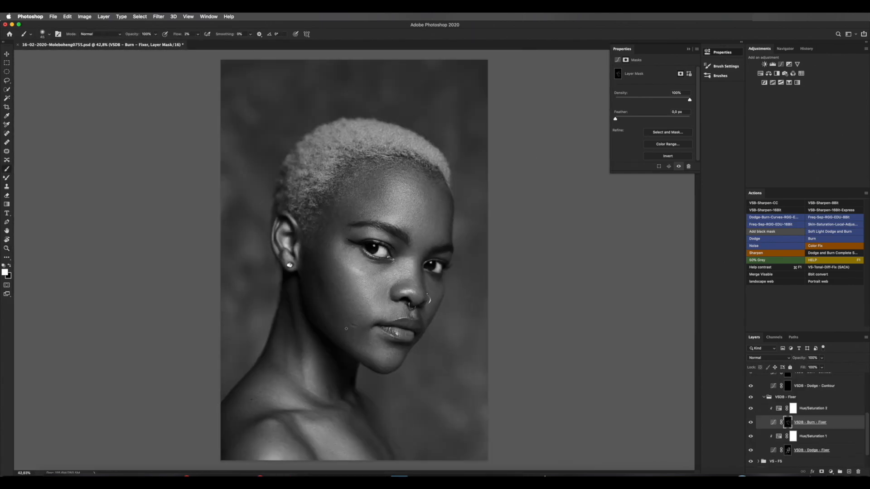
# Compare the full portrait with the VSDB - Fixer group hidden and shown
pyautogui.click(751, 398)
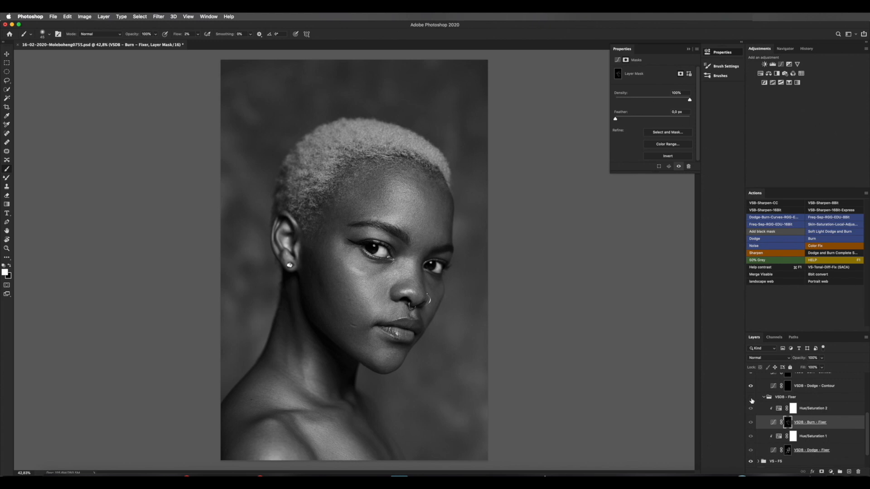
pyautogui.click(751, 398)
pyautogui.click(751, 398)
pyautogui.click(752, 397)
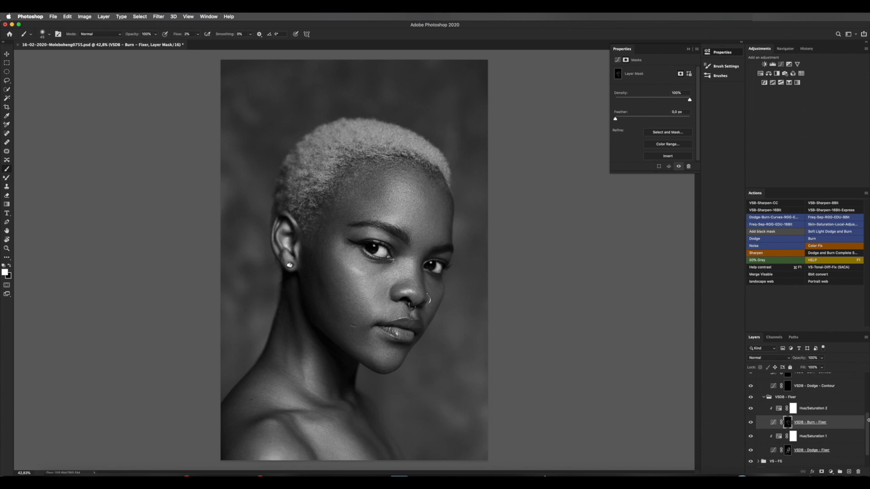
# Target the VSDB - Burn - Contour mask and darken the side of the near cheek with a much larger brush
pyautogui.moveTo(865, 431); pyautogui.dragTo(868, 408)
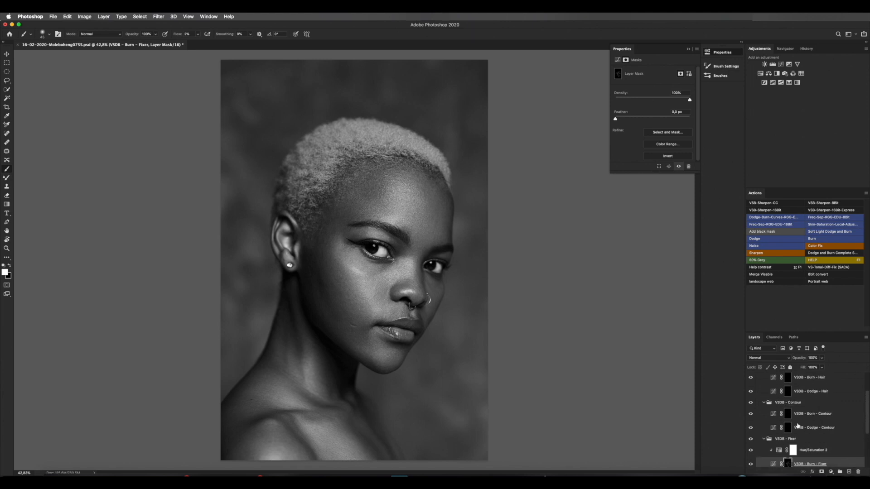
pyautogui.click(786, 416)
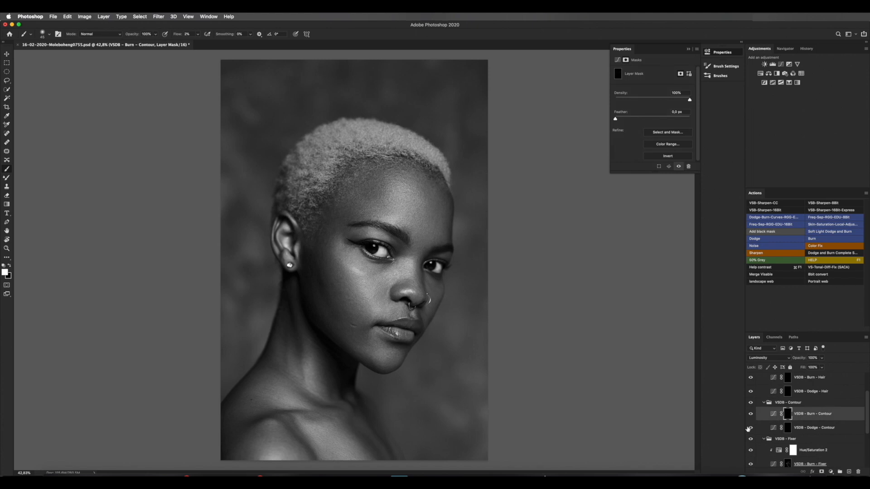
pyautogui.moveTo(331, 304)
pyautogui.mouseDown()
pyautogui.moveTo(296, 310)
pyautogui.moveTo(357, 305)
pyautogui.mouseUp()
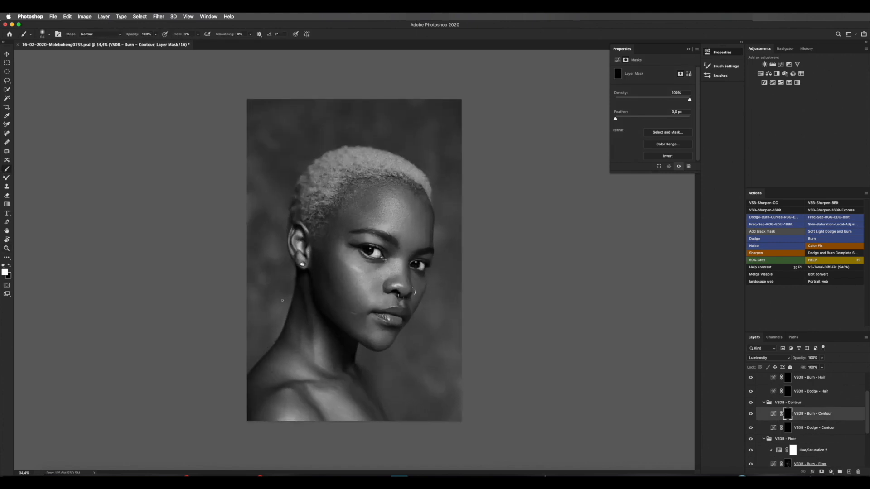
pyautogui.press(']')
pyautogui.press(']')
pyautogui.press(']')
pyautogui.press(']')
pyautogui.press(']')
pyautogui.press(']')
pyautogui.press(']')
pyautogui.press(']')
pyautogui.press(']')
pyautogui.press(']')
pyautogui.press(']')
pyautogui.press(']')
pyautogui.press(']')
pyautogui.press('[')
pyautogui.moveTo(330, 278)
pyautogui.mouseDown()
pyautogui.moveTo(327, 260)
pyautogui.moveTo(334, 295)
pyautogui.mouseUp()
# Burn the contours on the far side of the face and on the shoulder, adapting the brush size to each area
pyautogui.press('[')
pyautogui.press('[')
pyautogui.press('[')
pyautogui.press('[')
pyautogui.press('[')
pyautogui.press('[')
pyautogui.press('[')
pyautogui.press('[')
pyautogui.press('[')
pyautogui.press('[')
pyautogui.press('[')
pyautogui.press('[')
pyautogui.press('[')
pyautogui.press('[')
pyautogui.press(']')
pyautogui.press(']')
pyautogui.press(']')
pyautogui.press(']')
pyautogui.press(']')
pyautogui.press(']')
pyautogui.press(']')
pyautogui.press(']')
pyautogui.press(']')
pyautogui.press(']')
pyautogui.press(']')
pyautogui.press('[')
pyautogui.press('[')
pyautogui.press('[')
pyautogui.press('[')
pyautogui.press('[')
pyautogui.press('[')
pyautogui.press(']')
pyautogui.press(']')
pyautogui.press(']')
pyautogui.press(']')
pyautogui.moveTo(412, 254); pyautogui.dragTo(426, 241)
pyautogui.press(']')
pyautogui.moveTo(273, 392); pyautogui.dragTo(301, 390)
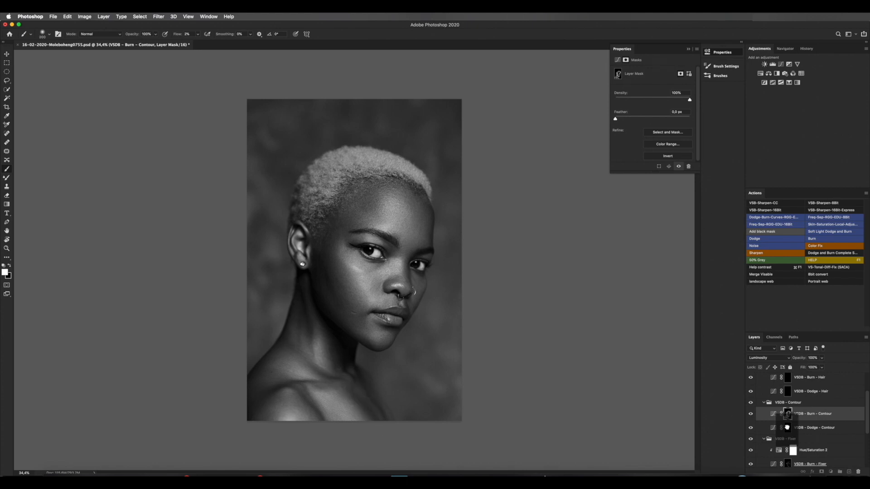
# Target the VSDB - Dodge - Contour mask and lighten the jaw area beside the chin with an enlarged brush
pyautogui.click(787, 427)
pyautogui.press('[')
pyautogui.press(']')
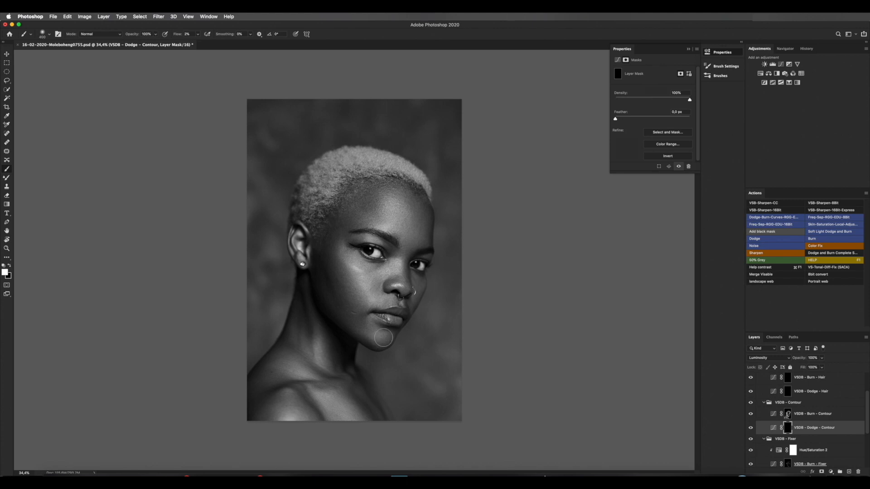
pyautogui.press(']')
pyautogui.press(']')
pyautogui.press(']')
pyautogui.press(']')
pyautogui.press(']')
pyautogui.moveTo(367, 337)
pyautogui.mouseDown()
pyautogui.moveTo(361, 331)
pyautogui.moveTo(359, 342)
pyautogui.mouseUp()
# Dodge the highlights up to the forehead and temple near the hairline, varying the brush size on the VSDB - Dodge - Contour mask
pyautogui.press('[')
pyautogui.press('[')
pyautogui.press('[')
pyautogui.press('[')
pyautogui.press('[')
pyautogui.press('[')
pyautogui.press('[')
pyautogui.press(']')
pyautogui.press(']')
pyautogui.press(']')
pyautogui.press(']')
pyautogui.press(']')
pyautogui.press(']')
pyautogui.press('[')
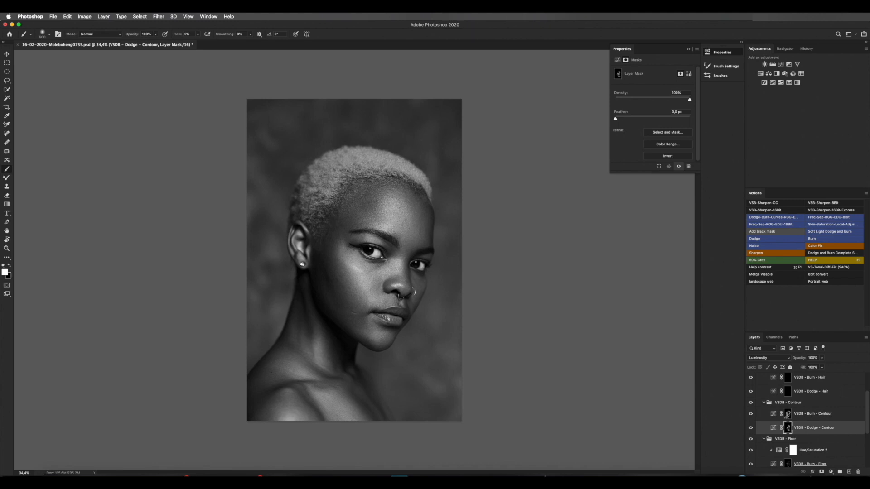
pyautogui.press('[')
pyautogui.press('[')
pyautogui.press('[')
pyautogui.press('[')
pyautogui.press('[')
pyautogui.press('[')
pyautogui.moveTo(341, 207); pyautogui.dragTo(358, 217)
# Refine the contouring on the VSDB - Burn - Contour and VSDB - Dodge - Contour masks, adjusting the brush size
pyautogui.click(787, 414)
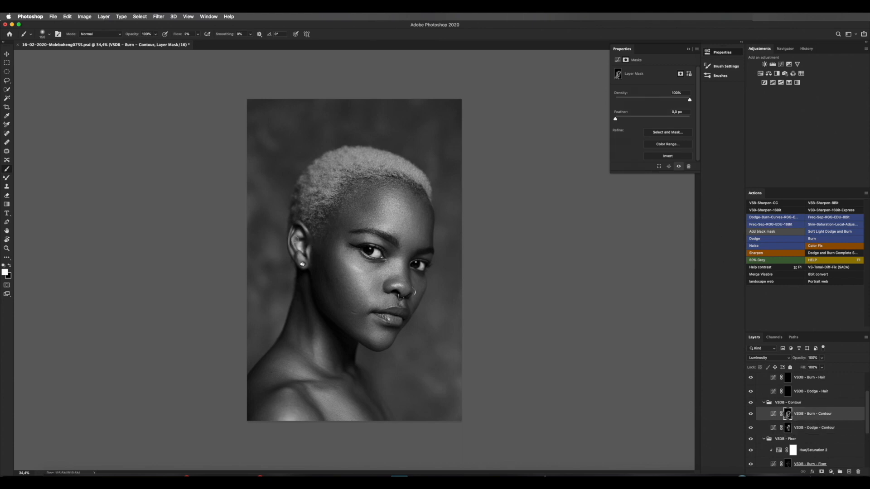
pyautogui.click(787, 428)
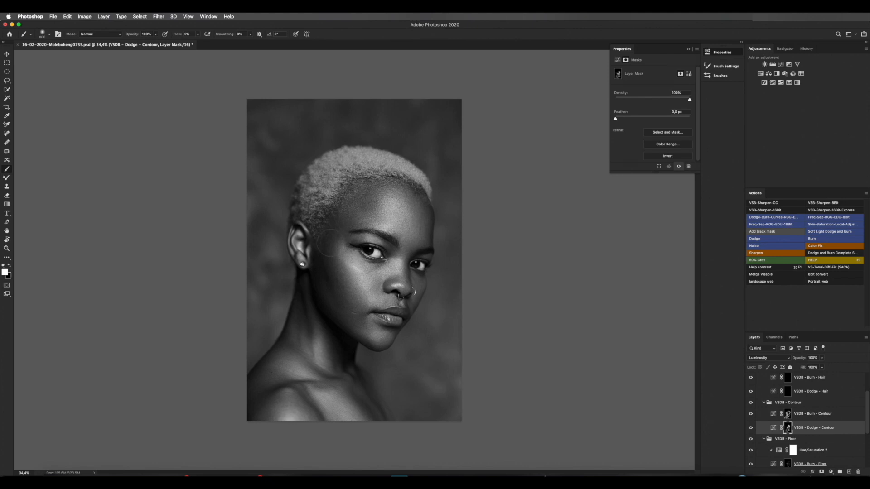
pyautogui.press('[')
pyautogui.press('[')
pyautogui.press('[')
pyautogui.press('[')
pyautogui.press('[')
pyautogui.press('[')
# Compare the portrait with the VSDB - Contour group hidden and shown, including at a small overview size
pyautogui.click(751, 403)
pyautogui.click(750, 404)
pyautogui.click(750, 403)
pyautogui.click(750, 403)
pyautogui.press('z')
pyautogui.keyDown('alt'); pyautogui.click(408, 308); pyautogui.keyUp('alt')
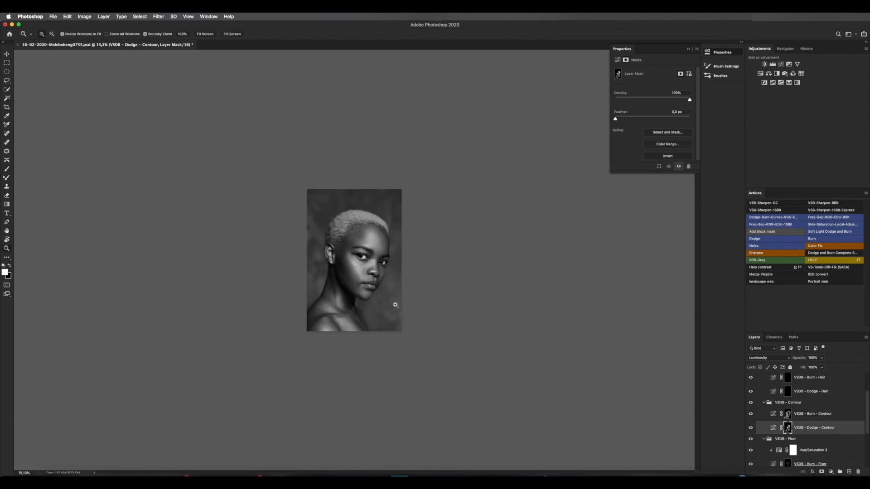
pyautogui.press('b')
pyautogui.click(750, 403)
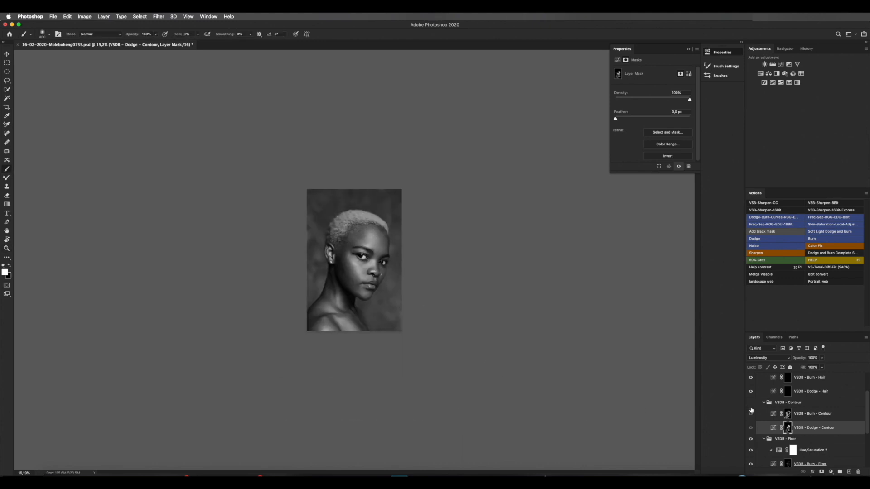
pyautogui.click(751, 402)
# Reduce the VSDB - Contour group's opacity to 68% and compare the portrait with the group hidden and shown
pyautogui.click(806, 404)
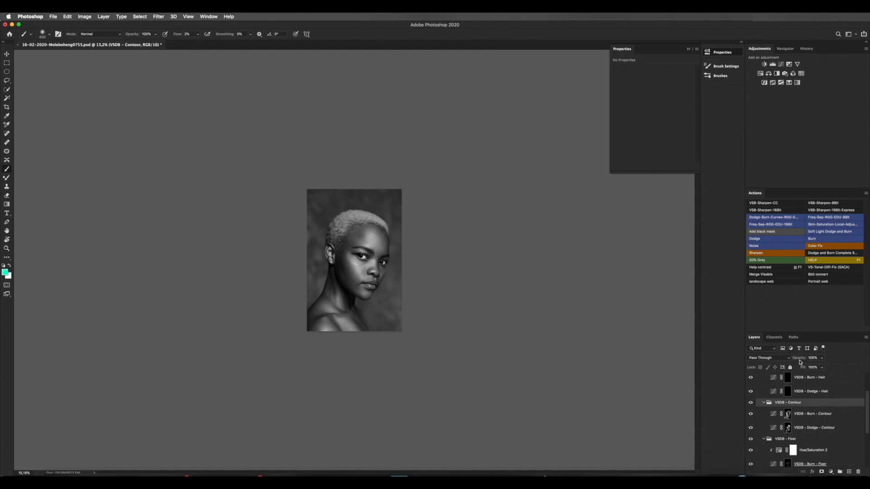
pyautogui.click(800, 361)
pyautogui.moveTo(786, 364); pyautogui.dragTo(810, 361)
pyautogui.click(750, 403)
pyautogui.click(750, 404)
# Collapse the VSDB - Hair and VS Dodge & Burn groups and hide the VS Dodge & Burn group
pyautogui.scroll(3, 860, 413)
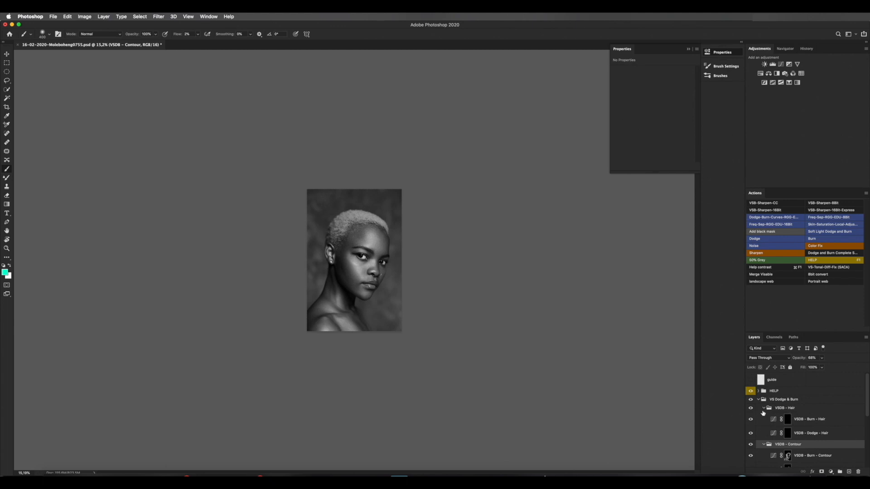
pyautogui.click(764, 407)
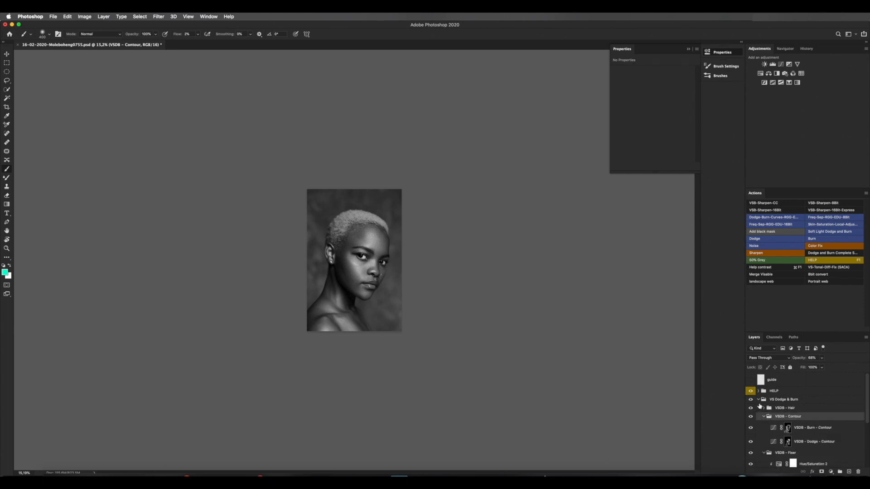
pyautogui.click(761, 400)
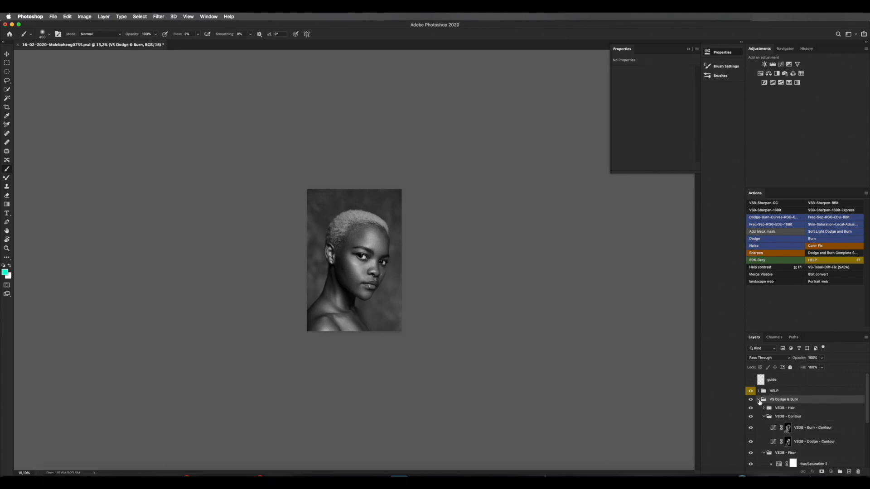
pyautogui.click(758, 399)
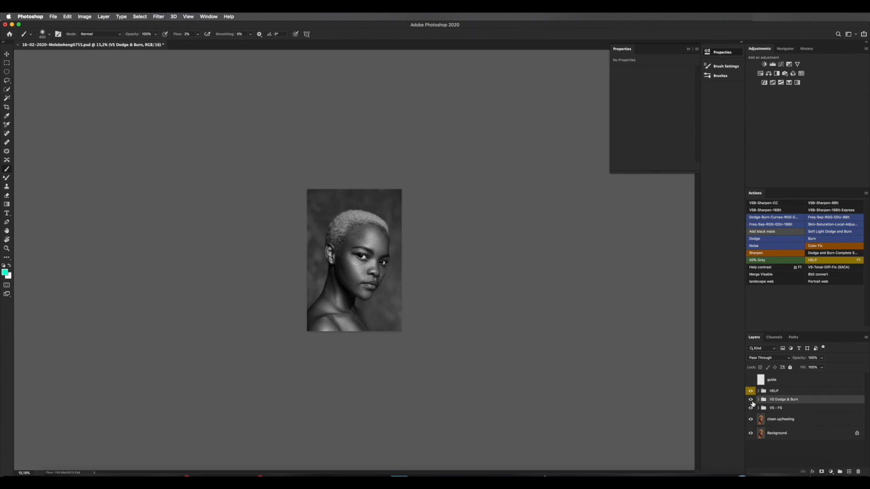
pyautogui.click(750, 401)
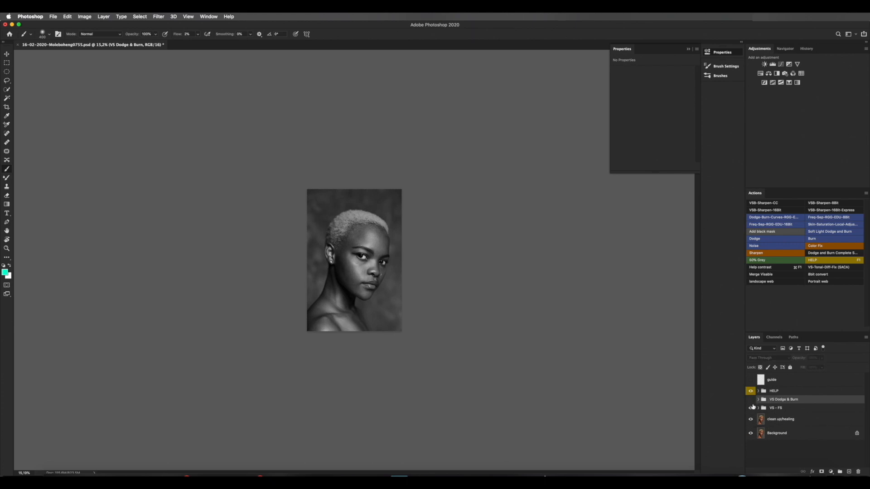
# Show the VS Dodge & Burn group with a layer mask added, checking the portrait with the HELP group hidden and shown
pyautogui.click(750, 400)
pyautogui.click(750, 391)
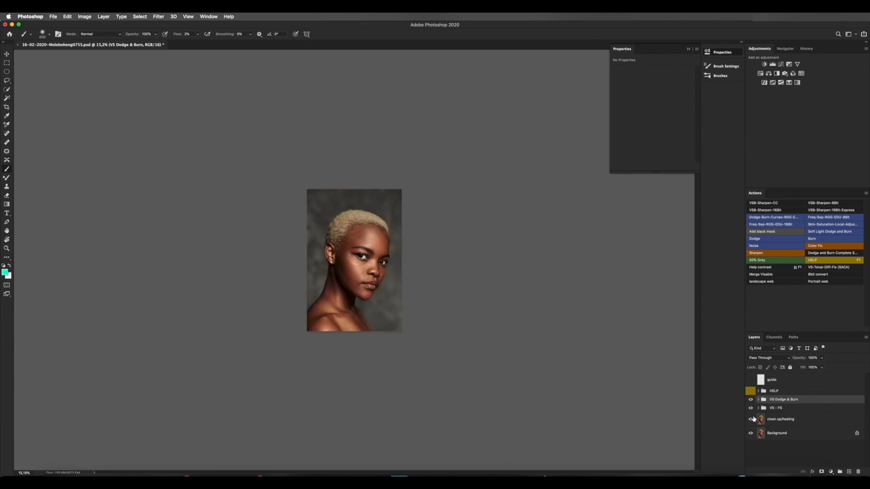
pyautogui.press('F1')
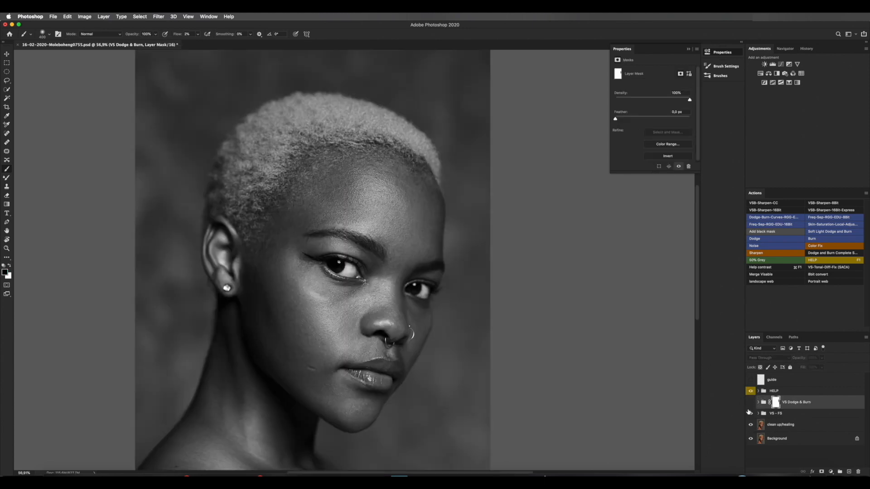
pyautogui.click(749, 402)
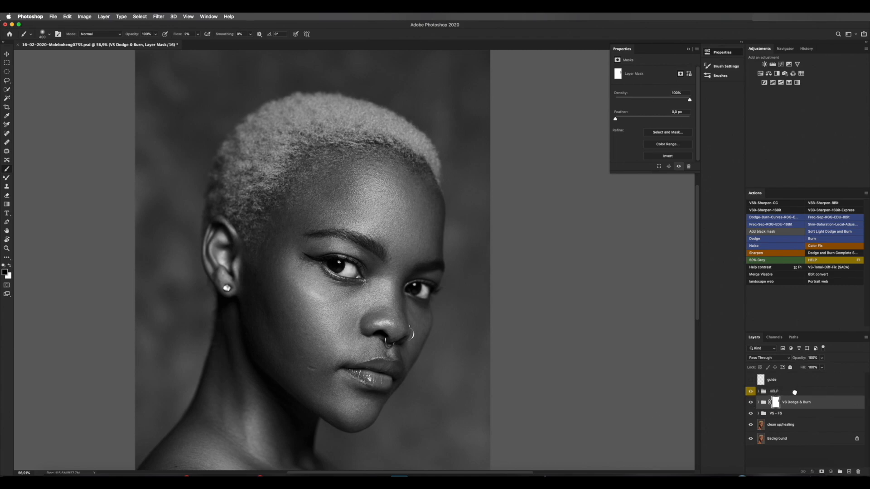
# Delete the HELP group and the guide layer
pyautogui.click(792, 392)
pyautogui.press('Delete')
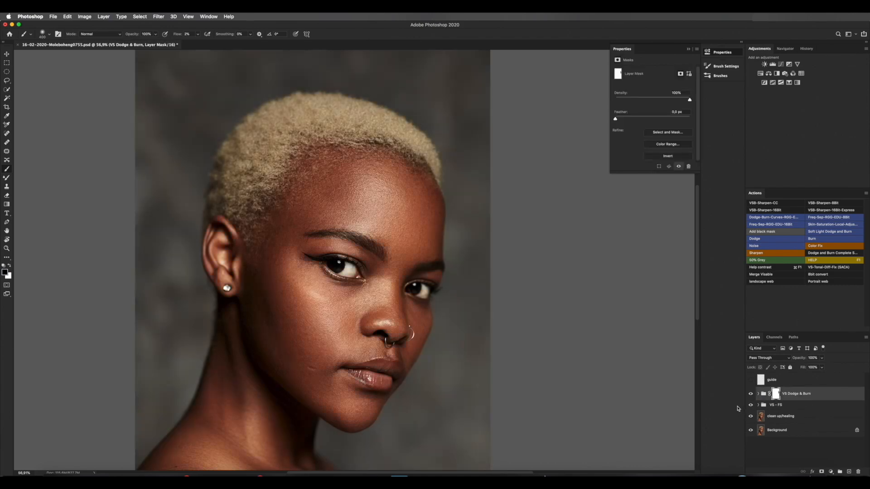
pyautogui.click(769, 380)
pyautogui.press('Delete')
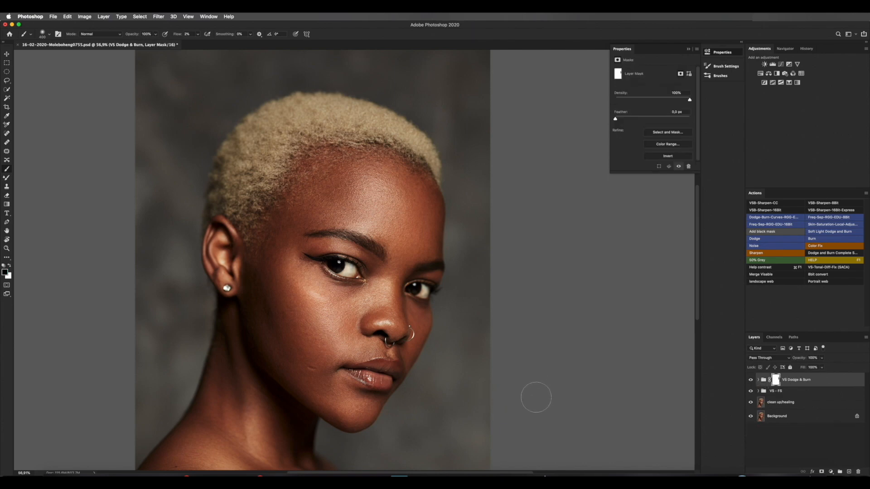
# Compare the retouched portrait with the original by repeatedly isolating the Background layer and restoring all layers
pyautogui.scroll(-2, 519, 406)
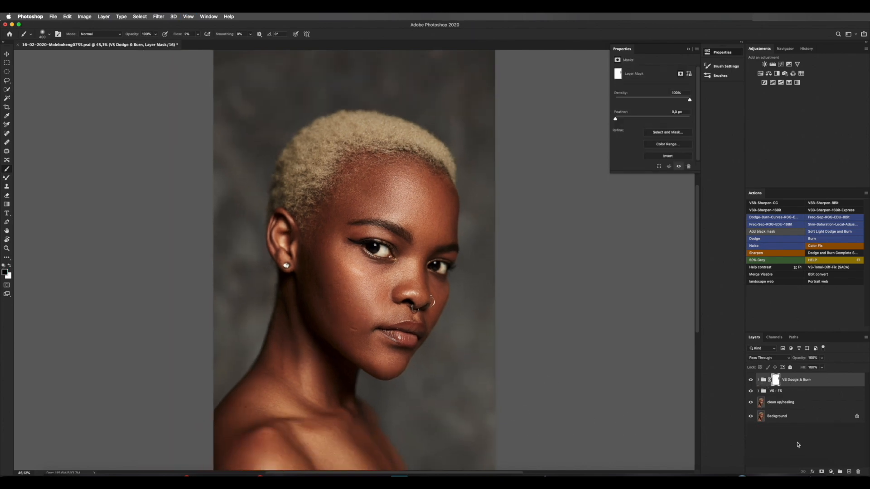
pyautogui.keyDown('alt'); pyautogui.click(750, 417); pyautogui.keyUp('alt')
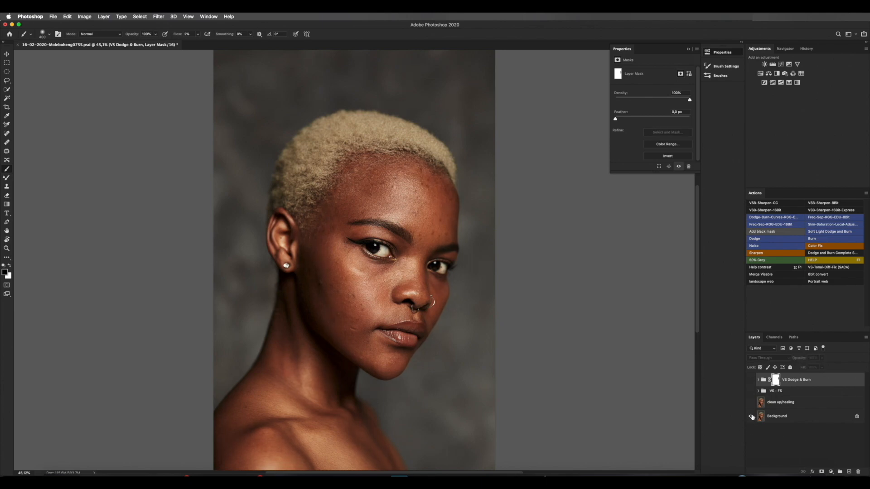
pyautogui.keyDown('alt'); pyautogui.click(751, 416); pyautogui.keyUp('alt')
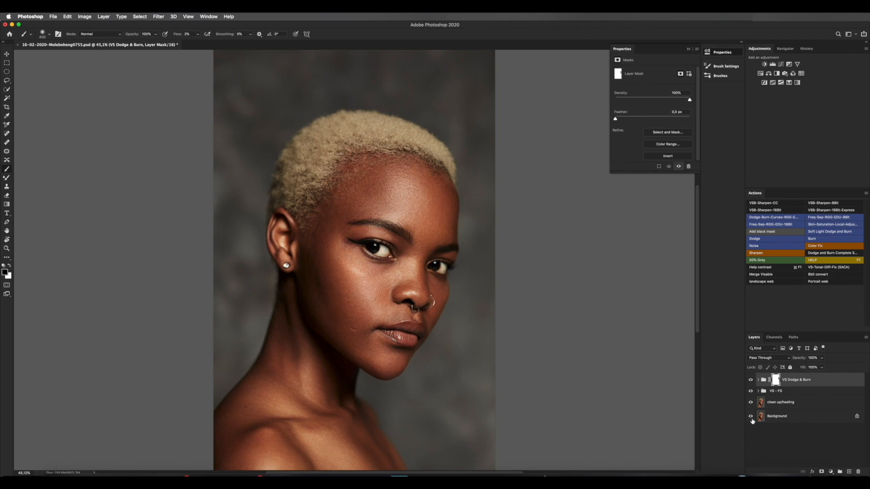
pyautogui.keyDown('alt'); pyautogui.click(751, 416); pyautogui.keyUp('alt')
pyautogui.keyDown('alt'); pyautogui.click(750, 416); pyautogui.keyUp('alt')
pyautogui.keyDown('alt'); pyautogui.click(751, 417); pyautogui.keyUp('alt')
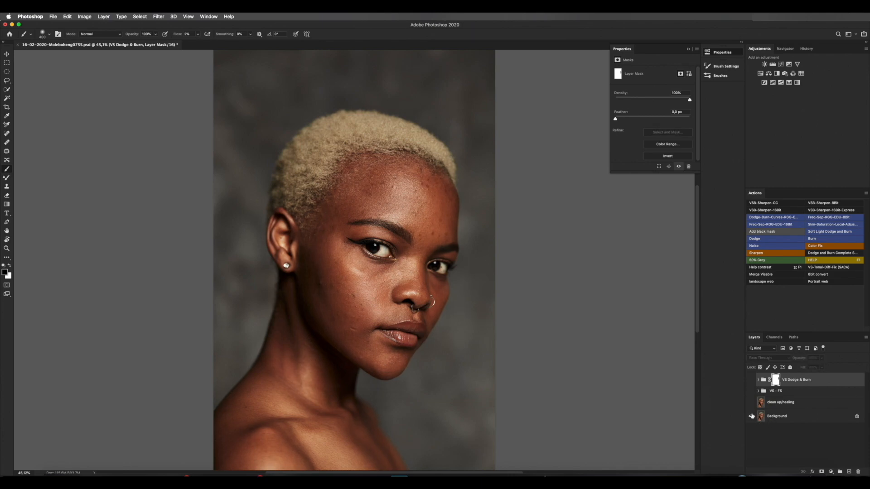
pyautogui.keyDown('alt'); pyautogui.click(750, 416); pyautogui.keyUp('alt')
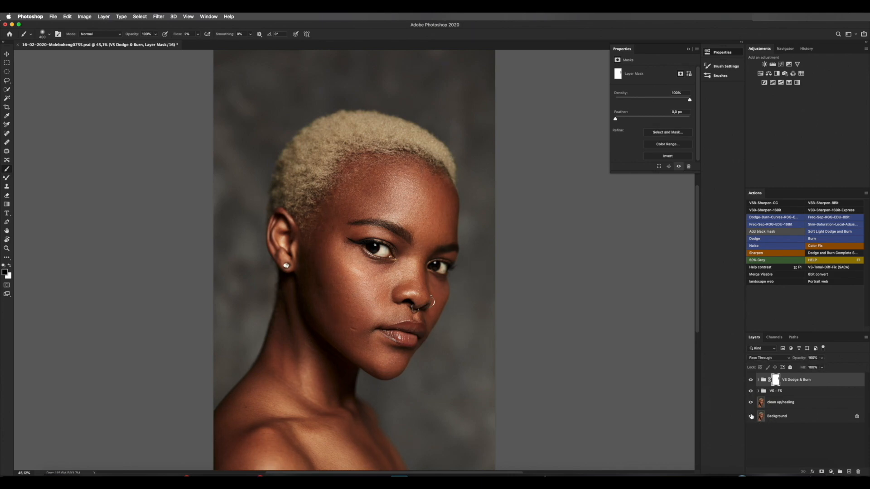
pyautogui.keyDown('alt'); pyautogui.click(751, 416); pyautogui.keyUp('alt')
pyautogui.keyDown('alt'); pyautogui.click(750, 416); pyautogui.keyUp('alt')
pyautogui.keyDown('alt'); pyautogui.click(750, 416); pyautogui.keyUp('alt')
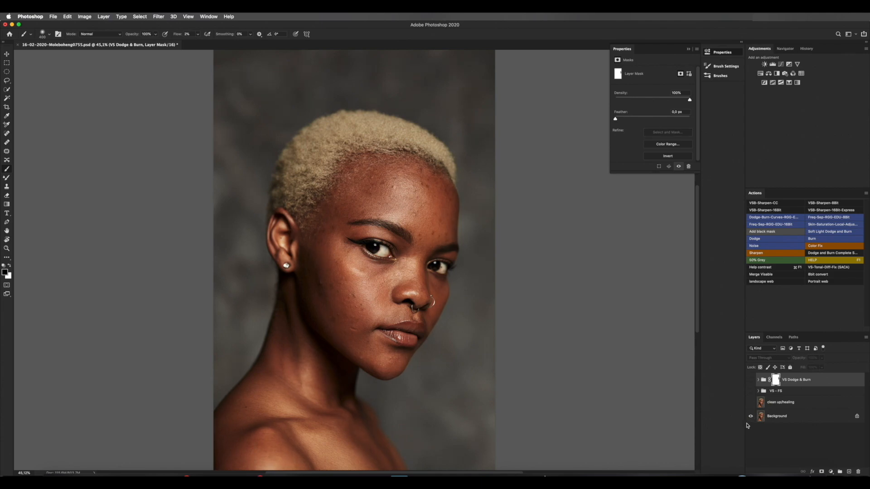
pyautogui.keyDown('alt'); pyautogui.click(750, 417); pyautogui.keyUp('alt')
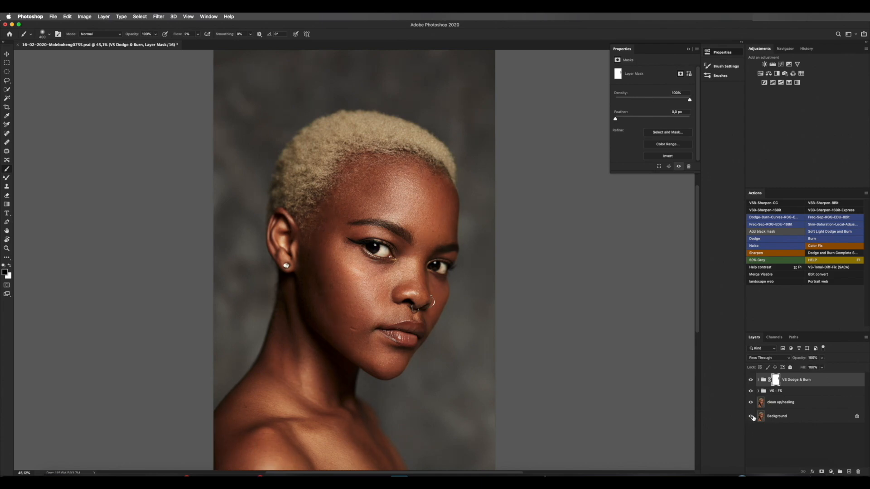
# Compare the portrait with the VS Dodge & Burn group hidden and shown
pyautogui.click(750, 380)
pyautogui.click(750, 391)
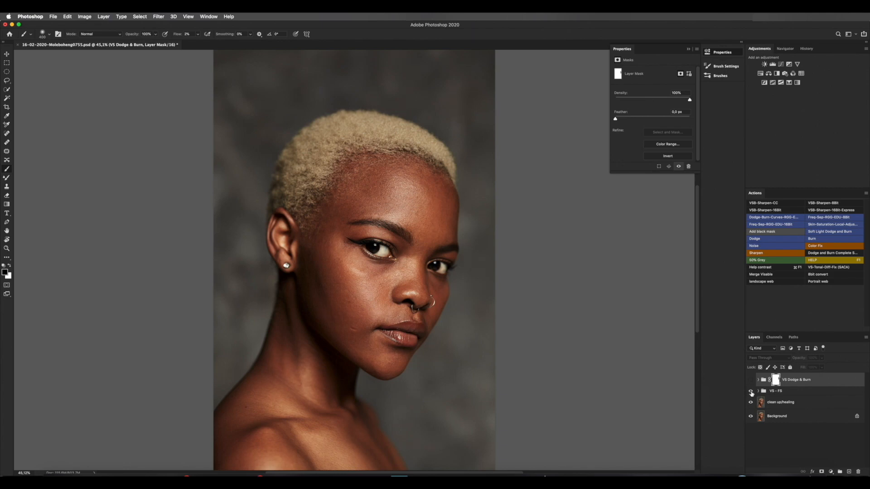
pyautogui.click(750, 380)
pyautogui.click(750, 380)
pyautogui.click(750, 381)
pyautogui.click(750, 381)
pyautogui.click(751, 381)
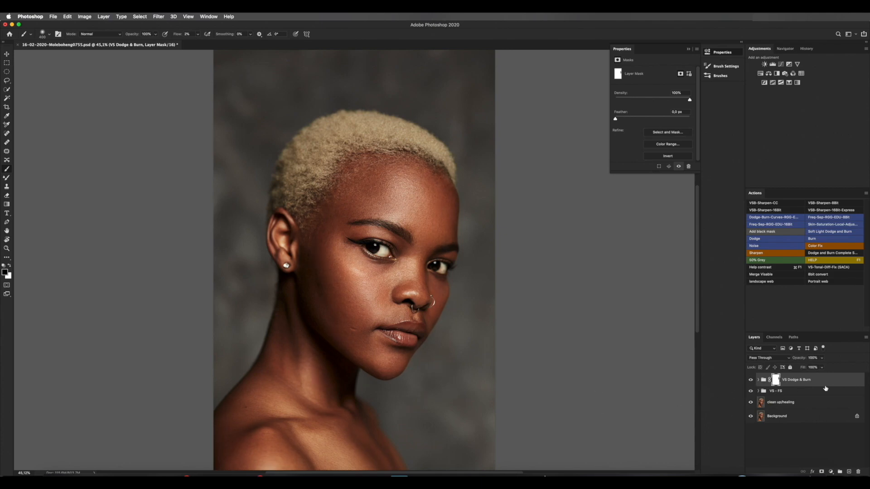
# Clone clean skin texture over the cheek and chin around the mouth on the VSFS - High copy layer with the Clone Stamp
pyautogui.click(758, 393)
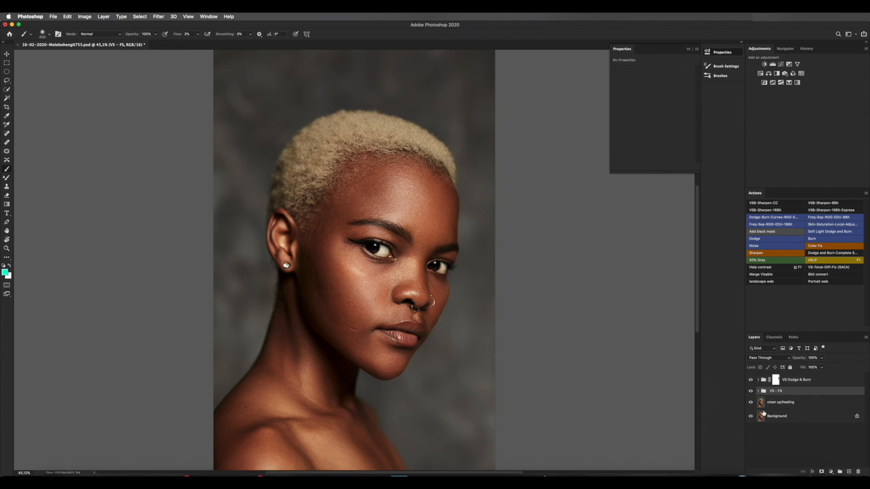
pyautogui.click(758, 392)
pyautogui.click(790, 403)
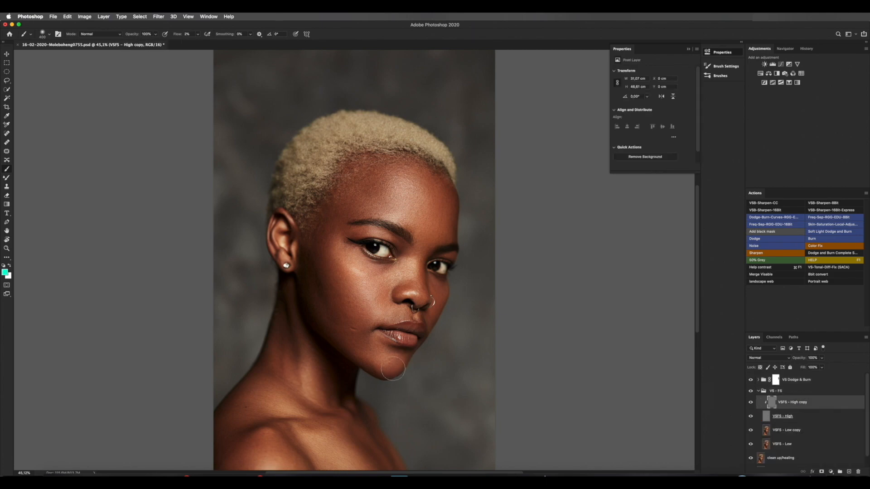
pyautogui.press('z')
pyautogui.moveTo(412, 361); pyautogui.dragTo(410, 366)
pyautogui.press('s')
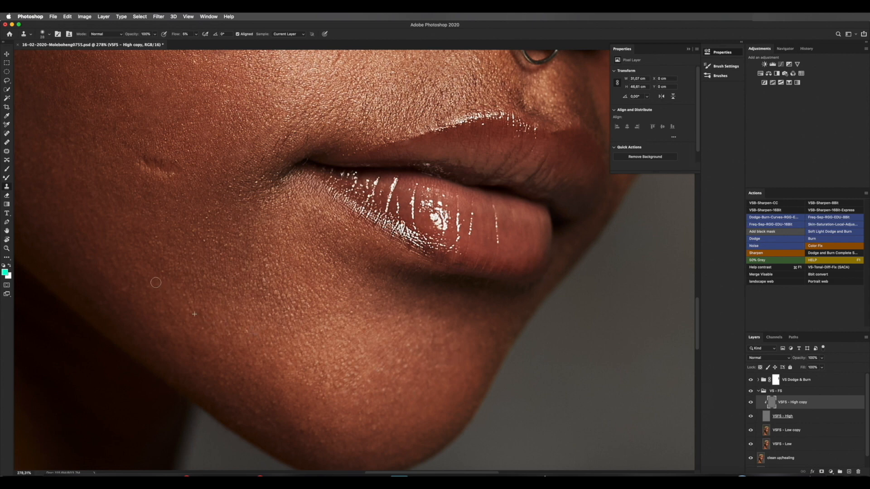
pyautogui.moveTo(158, 239)
pyautogui.mouseDown()
pyautogui.moveTo(178, 280)
pyautogui.moveTo(149, 239)
pyautogui.mouseUp()
pyautogui.keyDown('alt'); pyautogui.click(177, 278); pyautogui.keyUp('alt')
pyautogui.moveTo(151, 299); pyautogui.dragTo(139, 288)
pyautogui.moveTo(272, 298); pyautogui.dragTo(289, 294)
pyautogui.moveTo(300, 249)
pyautogui.mouseDown()
pyautogui.moveTo(232, 243)
pyautogui.moveTo(227, 230)
pyautogui.mouseUp()
pyautogui.keyDown('alt'); pyautogui.click(187, 254); pyautogui.keyUp('alt')
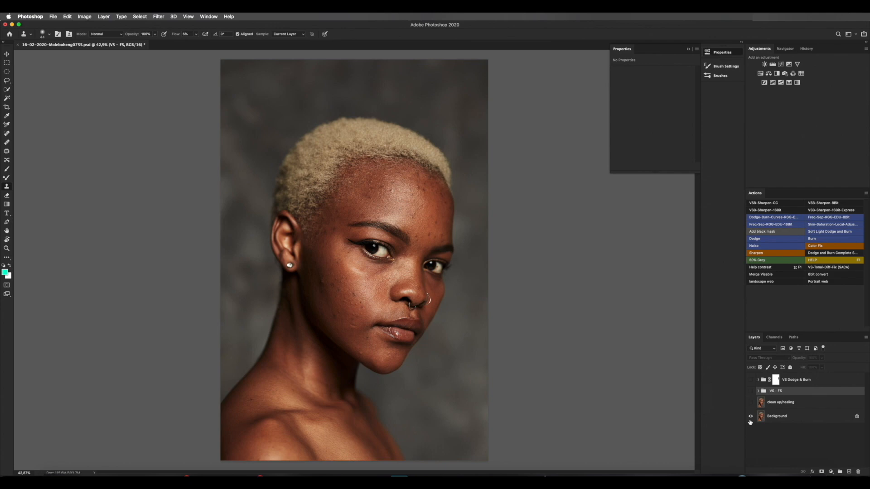
# Compare the finished retouch with the Background layer alone, restore all layers and save the document
pyautogui.keyDown('alt'); pyautogui.click(750, 419); pyautogui.keyUp('alt')
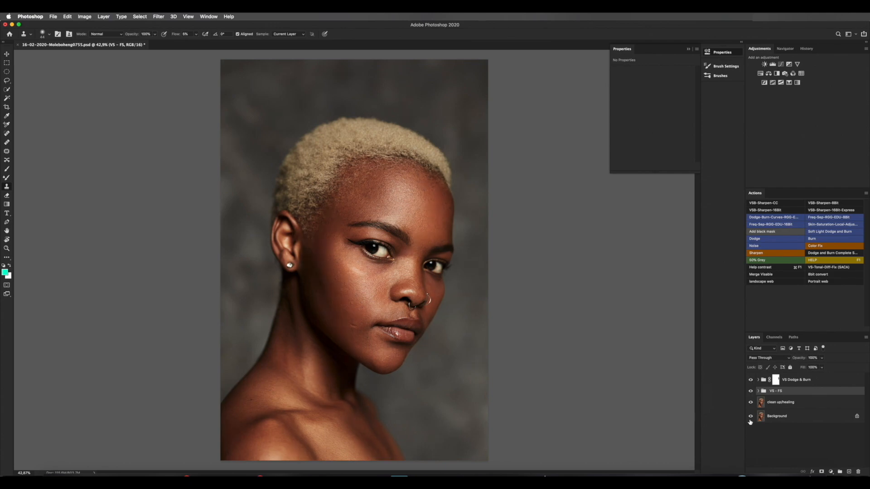
pyautogui.keyDown('alt'); pyautogui.click(750, 417); pyautogui.keyUp('alt')
pyautogui.keyDown('alt'); pyautogui.click(750, 417); pyautogui.keyUp('alt')
pyautogui.press('super+s')
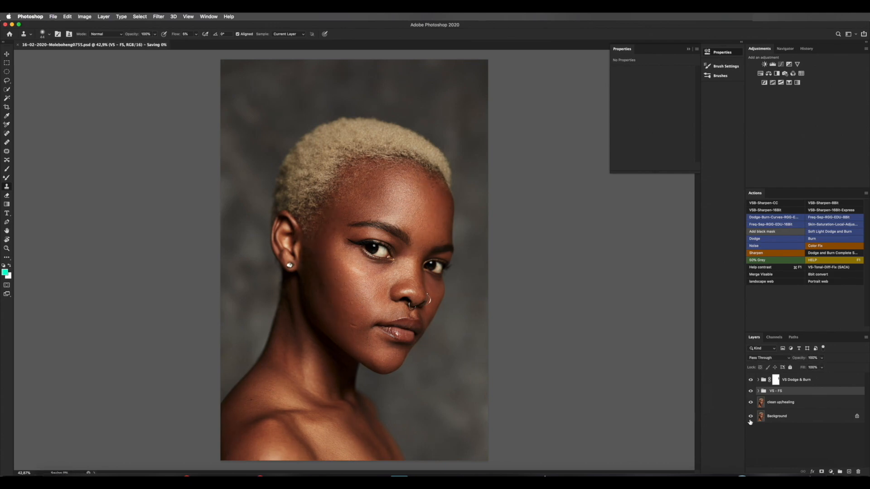